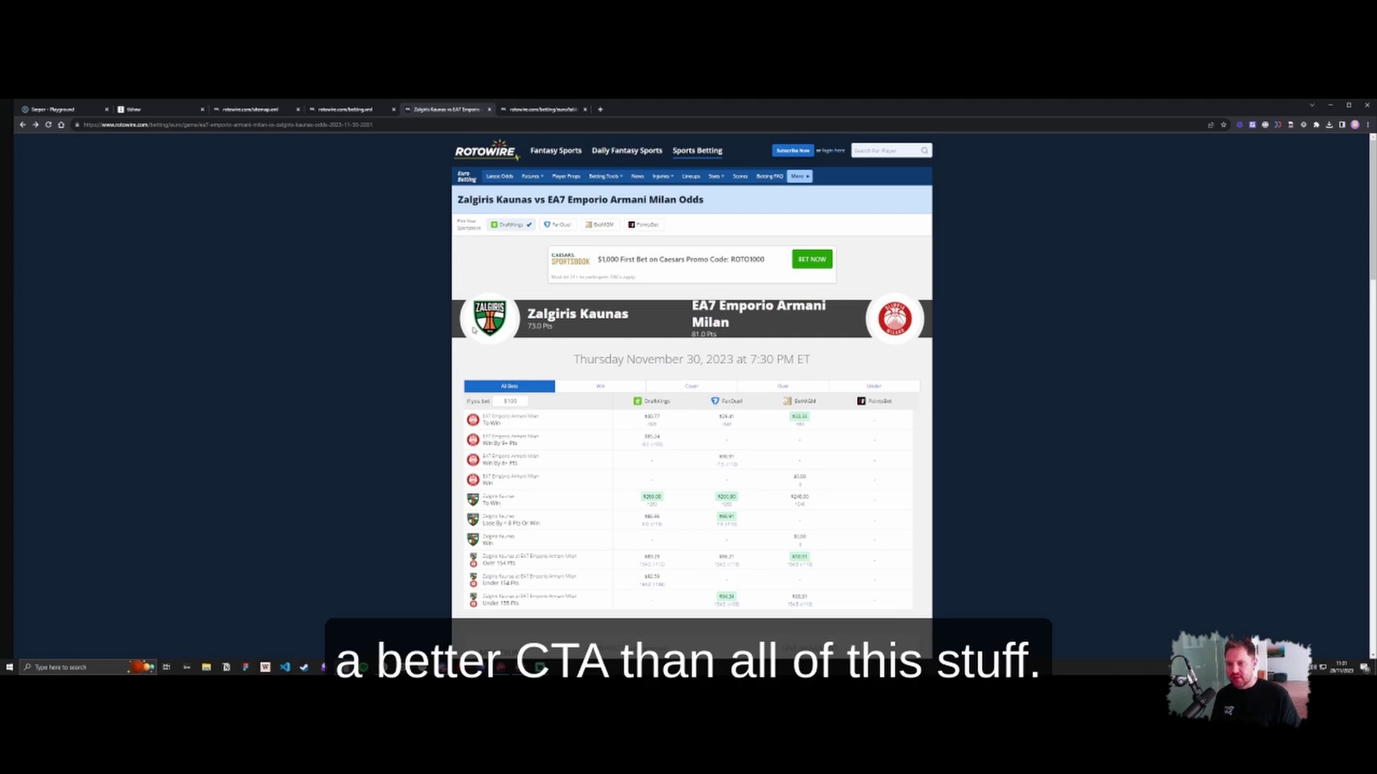
- Examine the odds table, probability sections and bookmaker offers on the Zalgiris Kaunas vs EA7 Emporio Armani Milan odds page
{"action": "scroll", "coordinate": [493, 244], "scroll_direction": "down", "scroll_amount": 15}
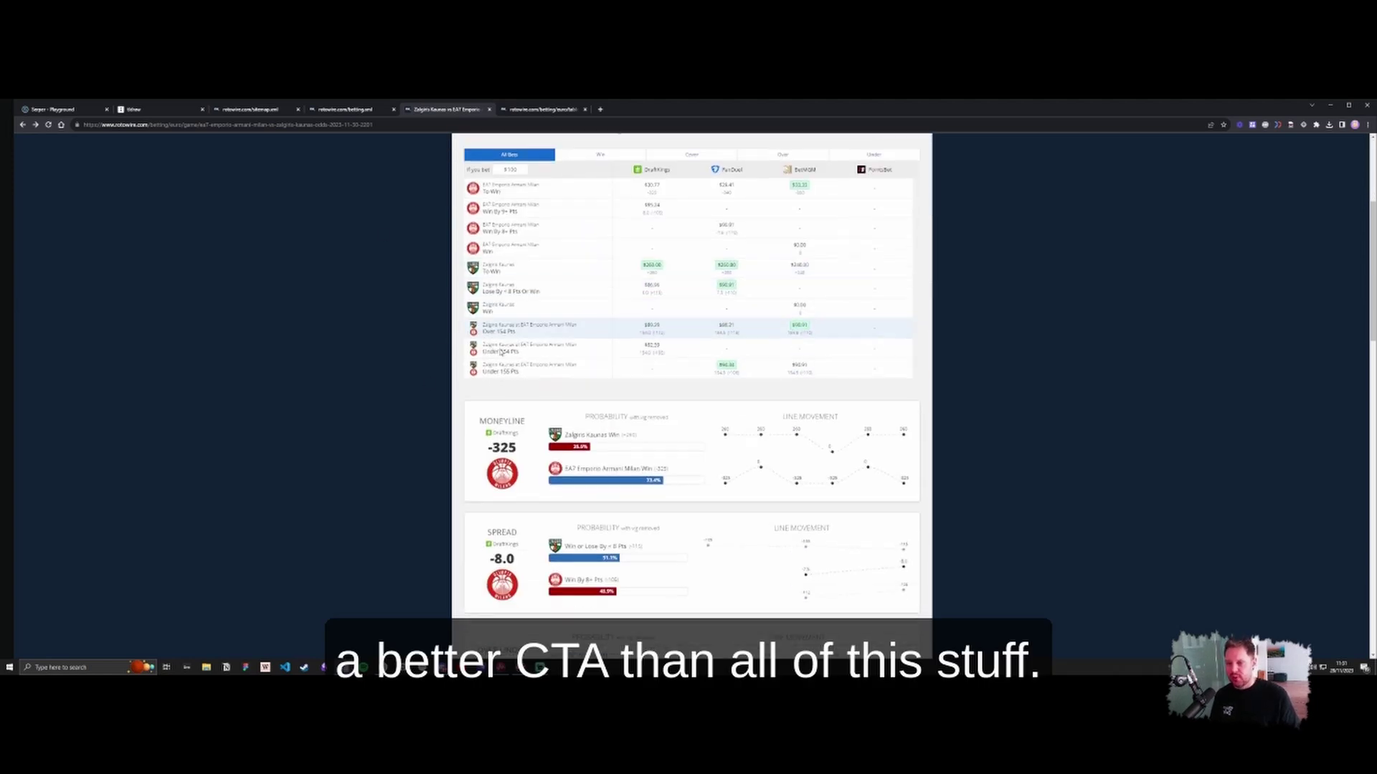
{"action": "scroll", "coordinate": [478, 340], "scroll_direction": "up", "scroll_amount": 15}
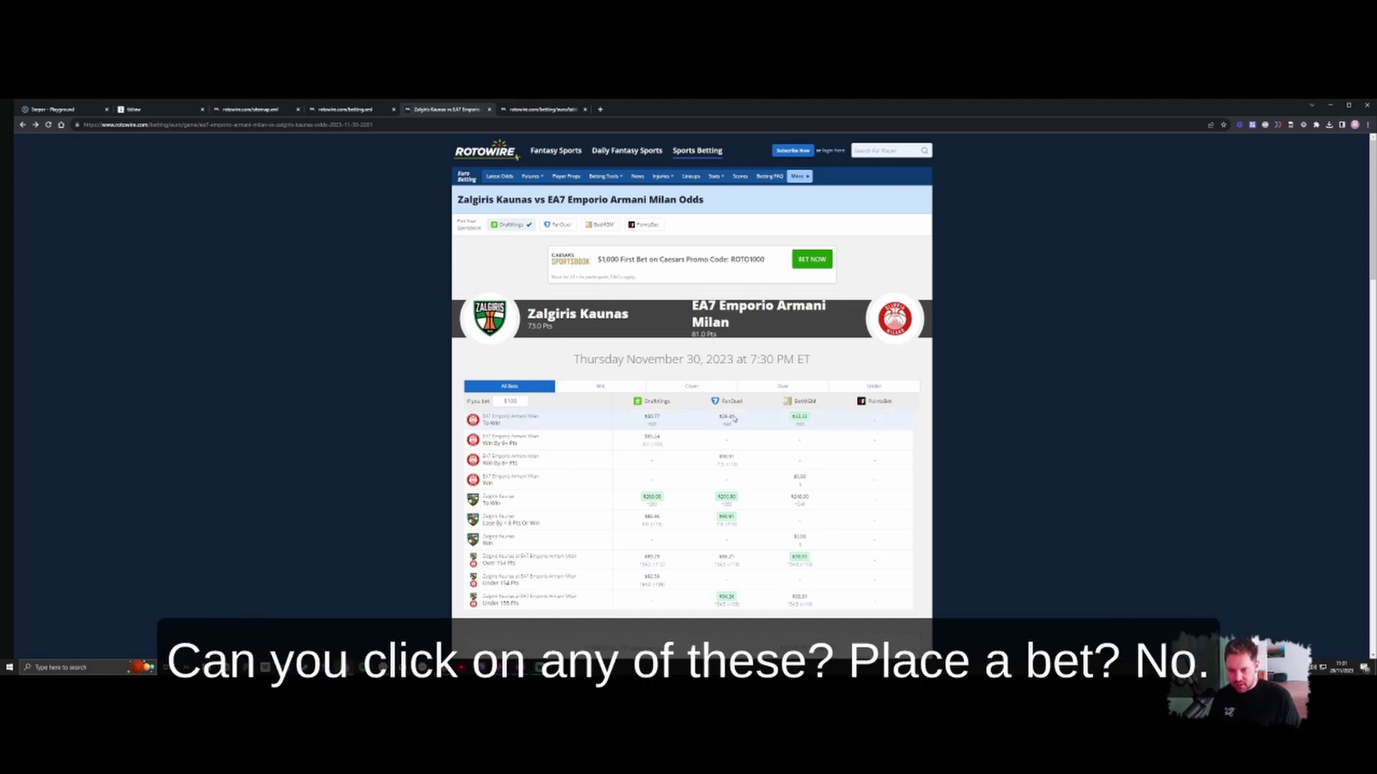
{"action": "scroll", "coordinate": [409, 309], "scroll_direction": "down", "scroll_amount": 15}
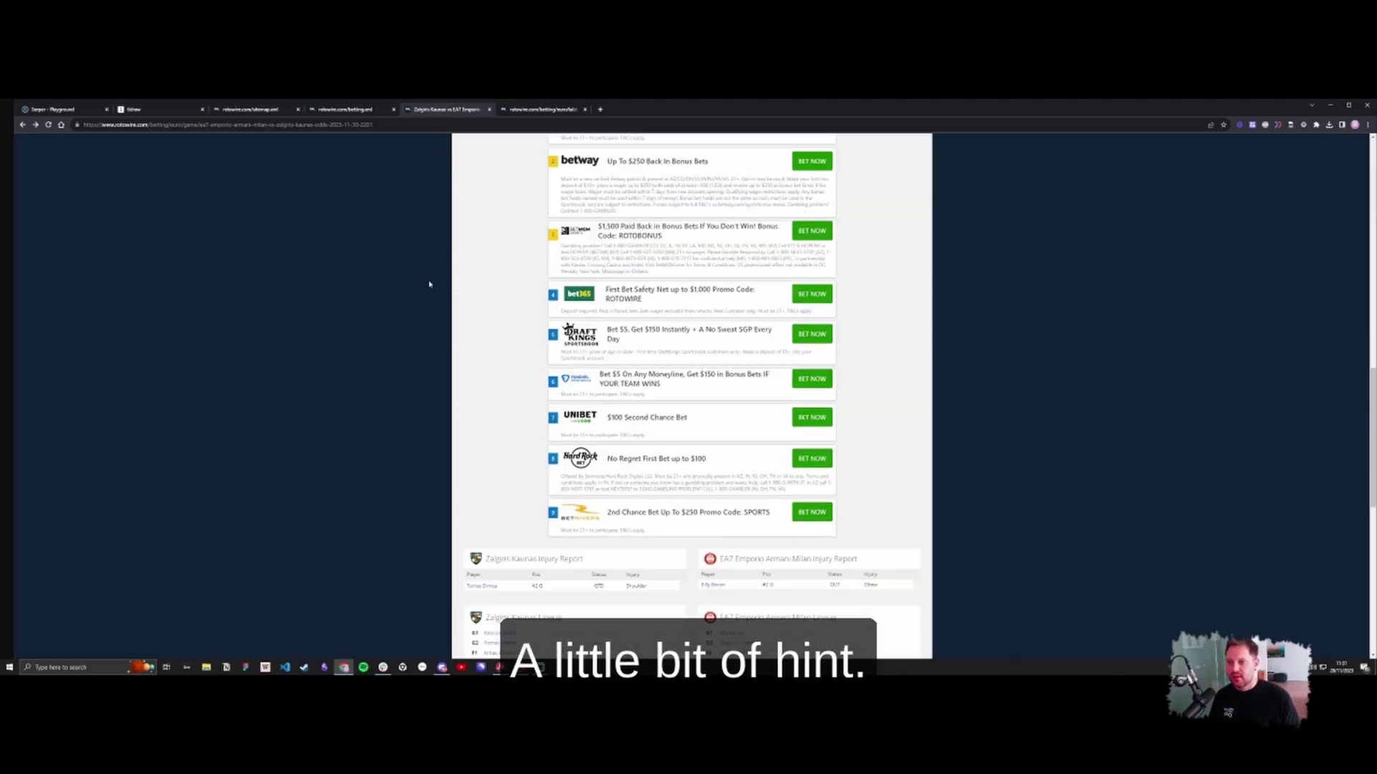
{"action": "scroll", "coordinate": [441, 301], "scroll_direction": "up", "scroll_amount": 20}
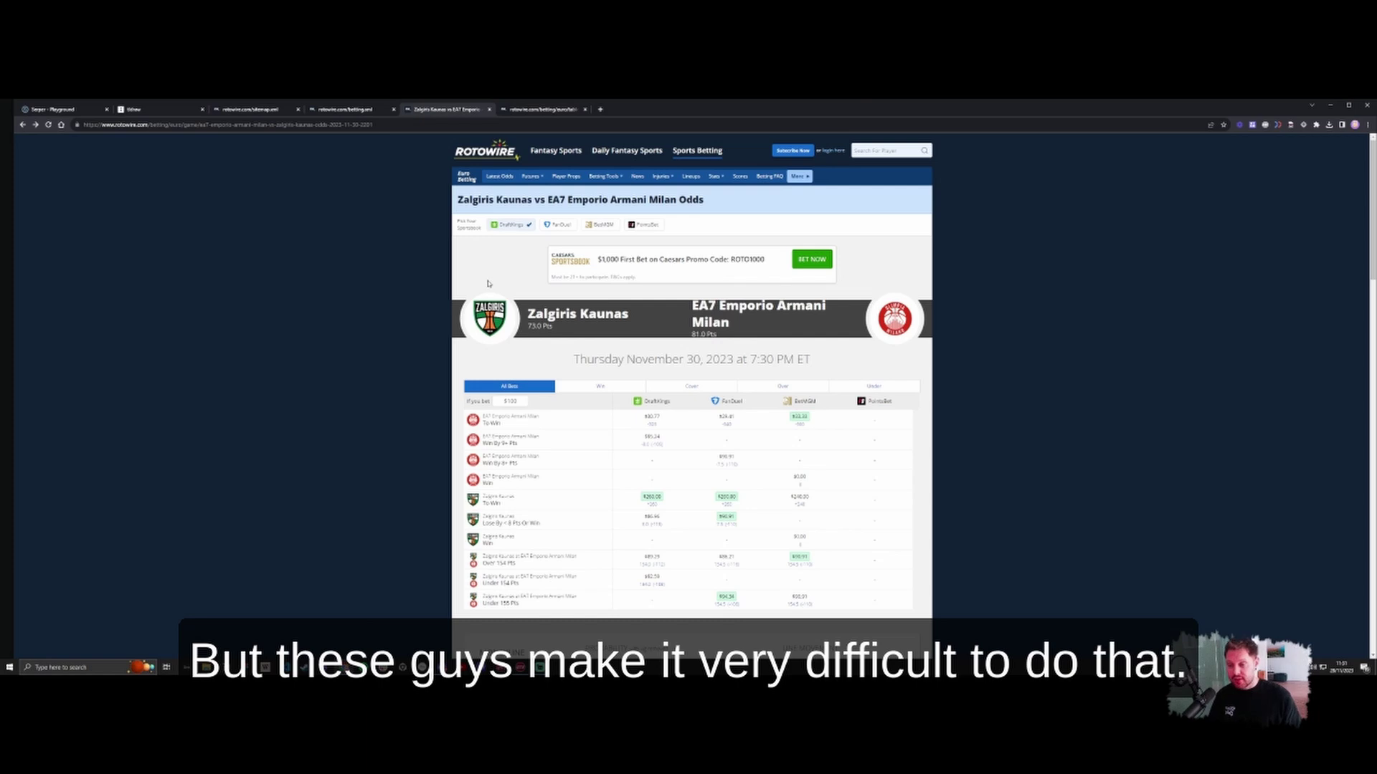
{"action": "scroll", "coordinate": [488, 283], "scroll_direction": "down", "scroll_amount": 7}
{"action": "scroll", "coordinate": [487, 284], "scroll_direction": "up", "scroll_amount": 7}
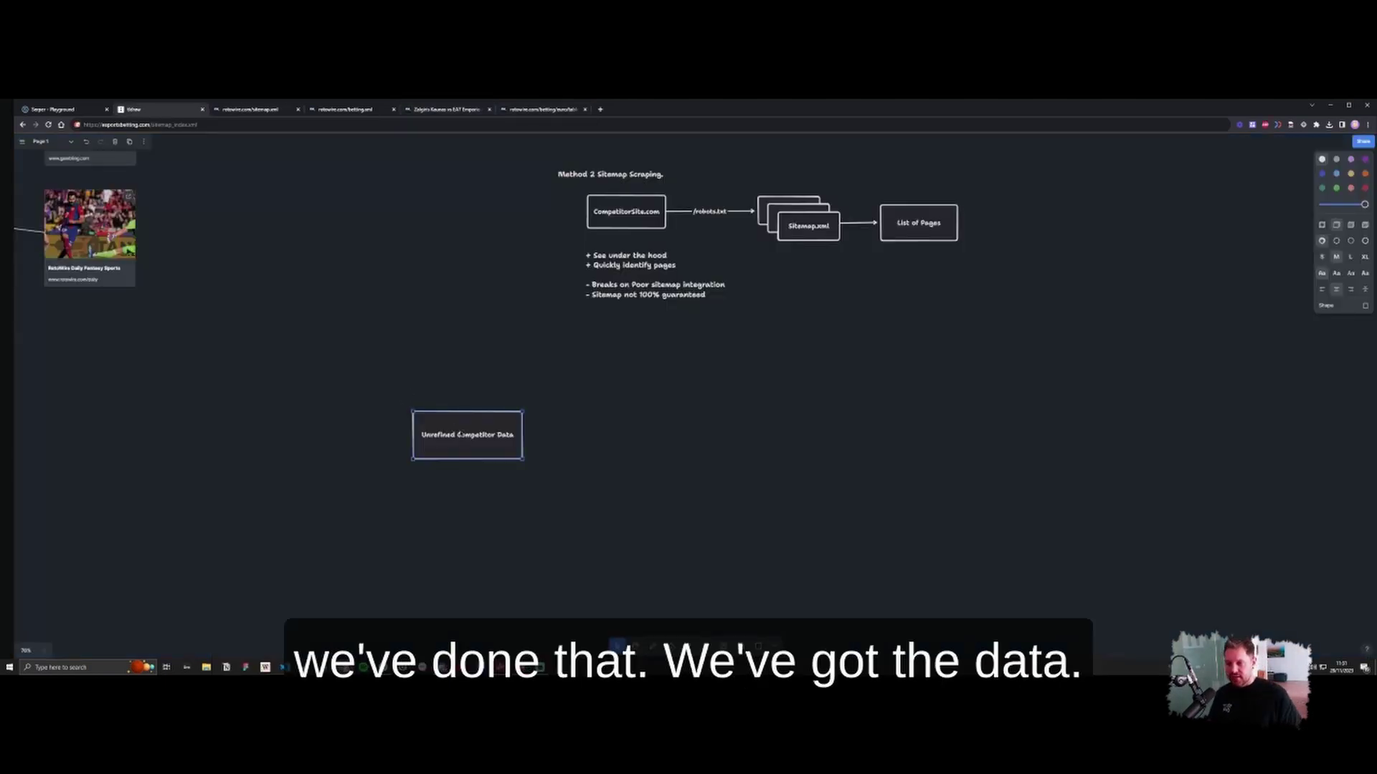
- On the tldraw whiteboard, reposition the "Unrefined Competitor Data" box and draw a tall page frame beside it
{"action": "left_click_drag", "start_coordinate": [460, 435], "coordinate": [424, 448]}
{"action": "left_click", "coordinate": [479, 399]}
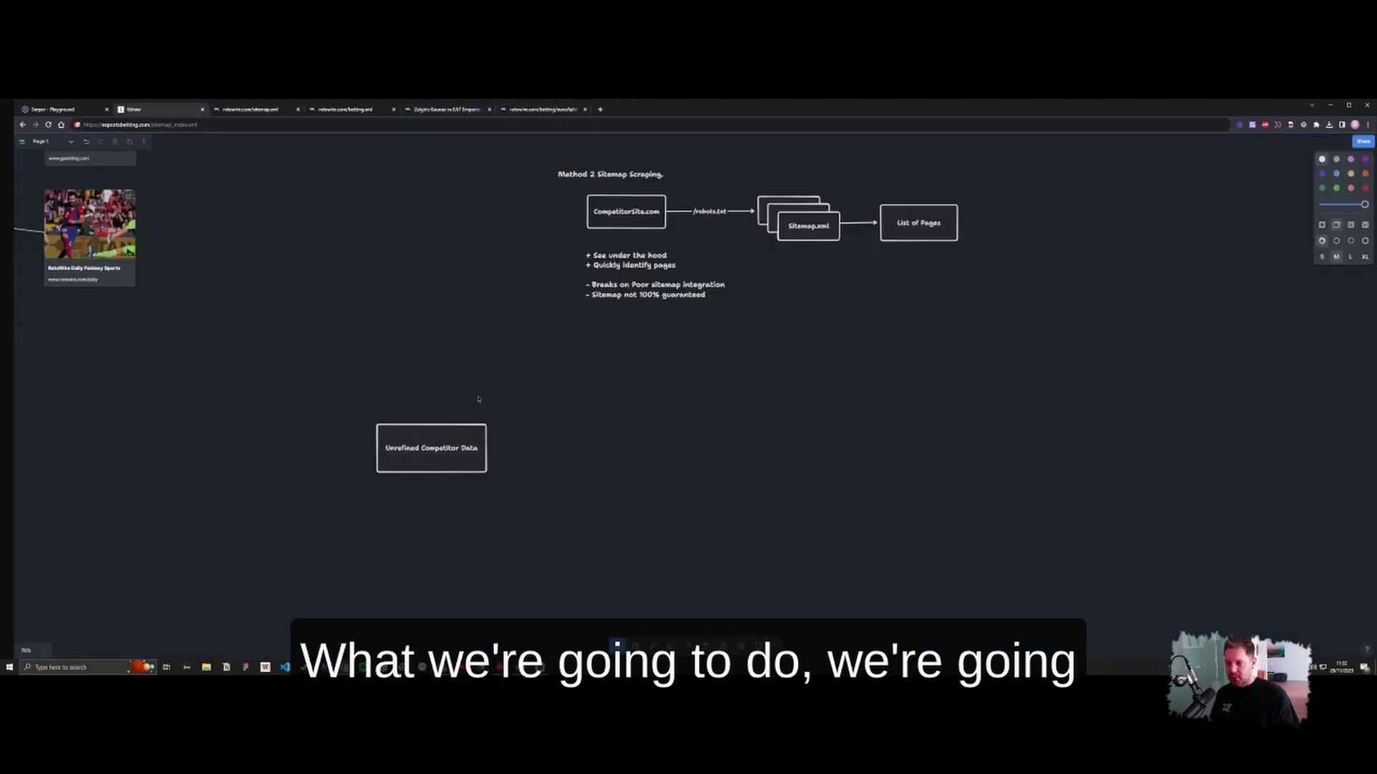
{"action": "scroll", "coordinate": [480, 434], "scroll_direction": "up", "scroll_amount": 3}
{"action": "left_click_drag", "start_coordinate": [591, 442], "coordinate": [499, 341]}
{"action": "key", "text": "r"}
{"action": "mouse_move", "coordinate": [453, 275]}
{"action": "left_mouse_down"}
{"action": "mouse_move", "coordinate": [590, 412]}
{"action": "mouse_move", "coordinate": [729, 601]}
{"action": "left_mouse_up"}
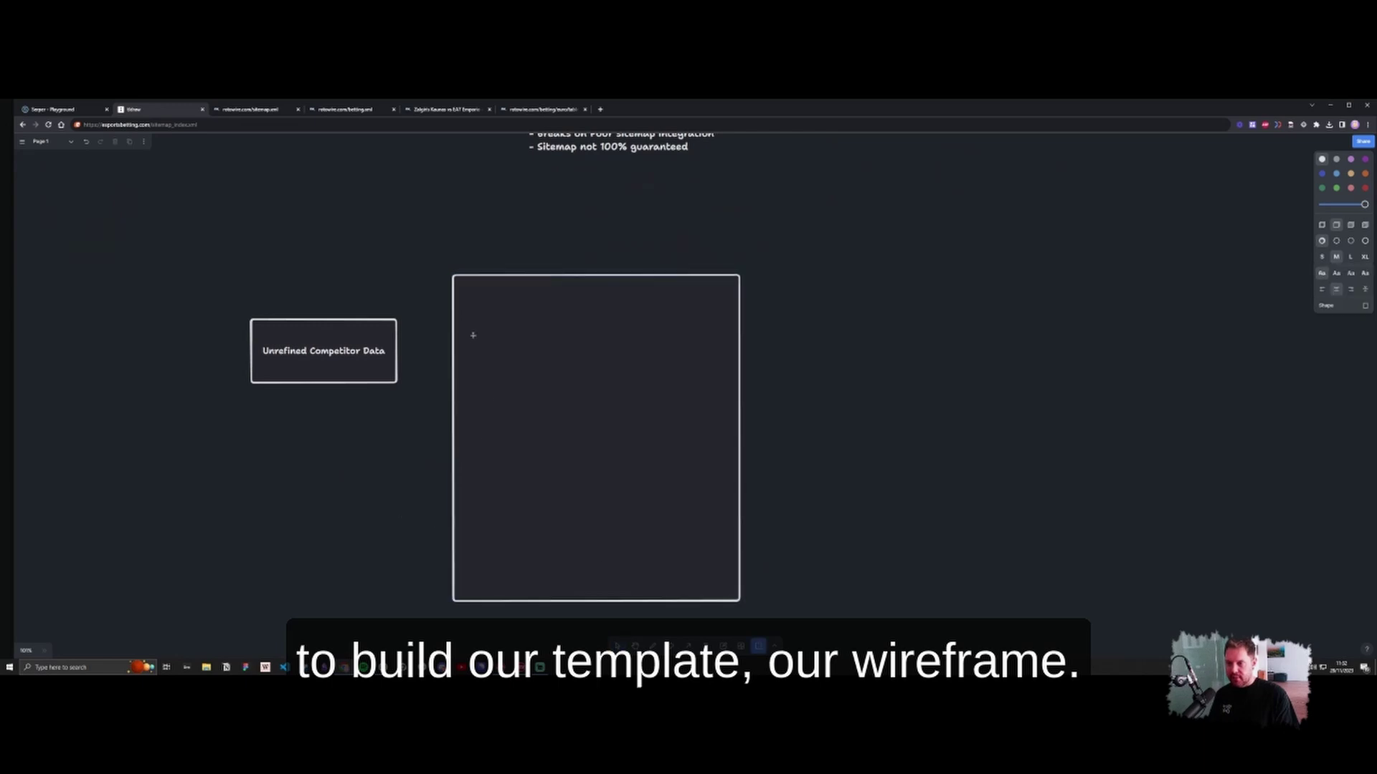
- Draw two thin header bars across the upper part of the page frame, with a small search box inside the first bar
{"action": "mouse_move", "coordinate": [473, 291]}
{"action": "left_mouse_down"}
{"action": "mouse_move", "coordinate": [725, 308]}
{"action": "mouse_move", "coordinate": [713, 307]}
{"action": "left_mouse_up"}
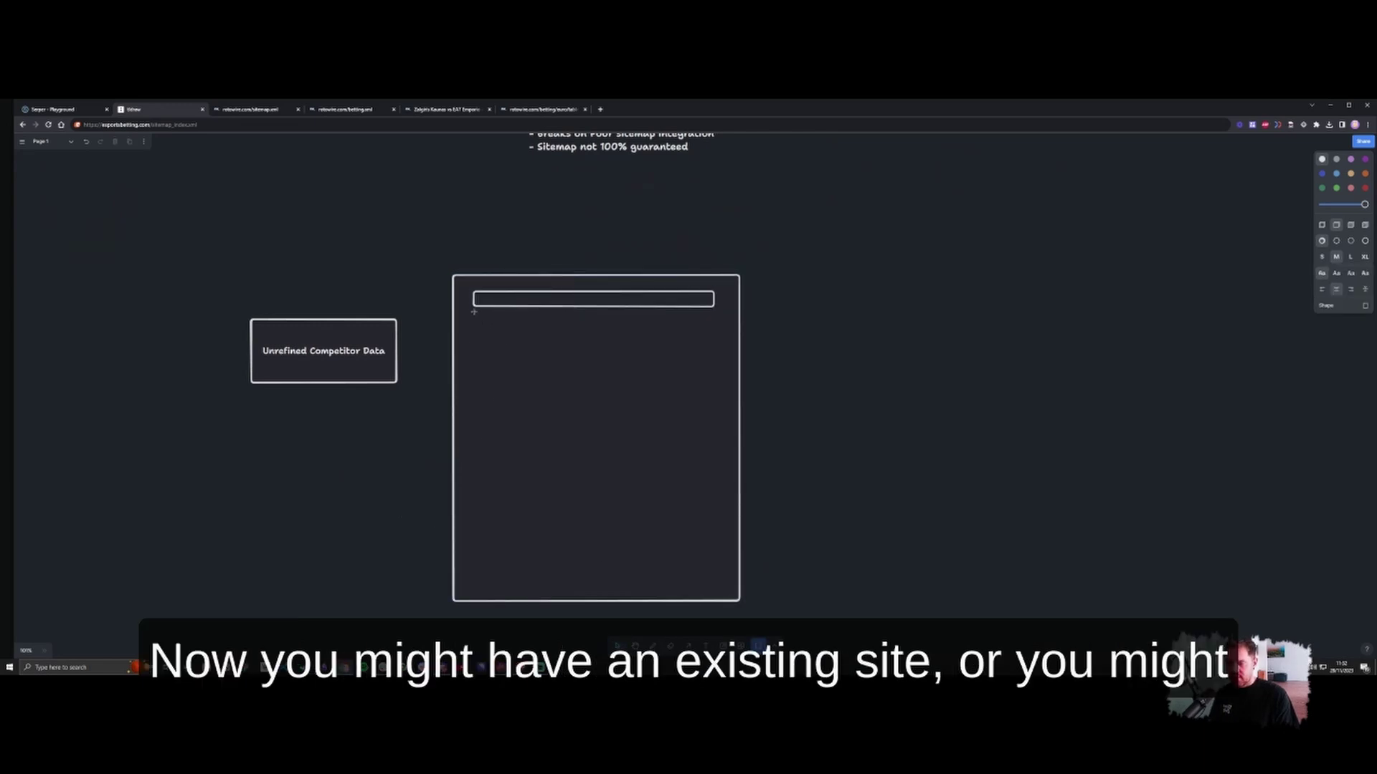
{"action": "left_click_drag", "start_coordinate": [474, 311], "coordinate": [714, 324]}
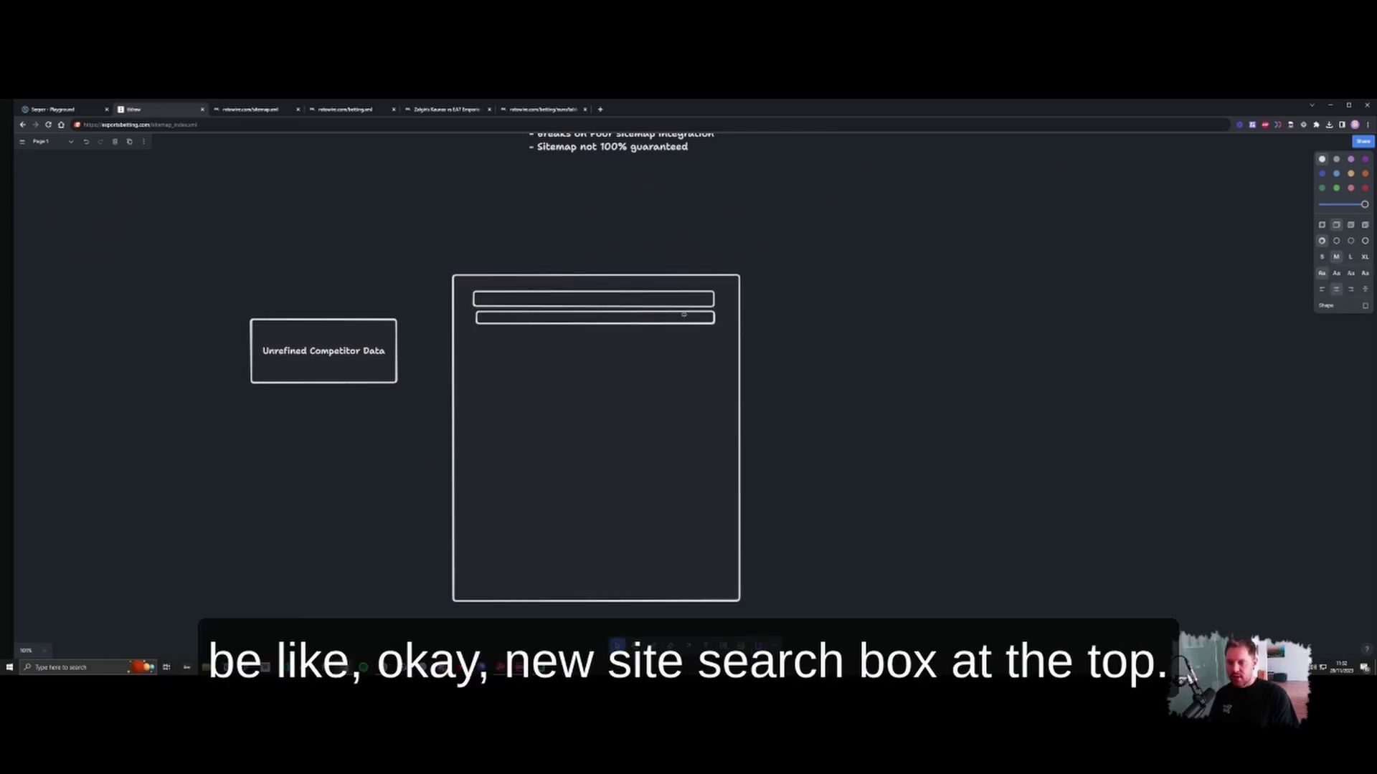
{"action": "left_click_drag", "start_coordinate": [654, 292], "coordinate": [714, 307]}
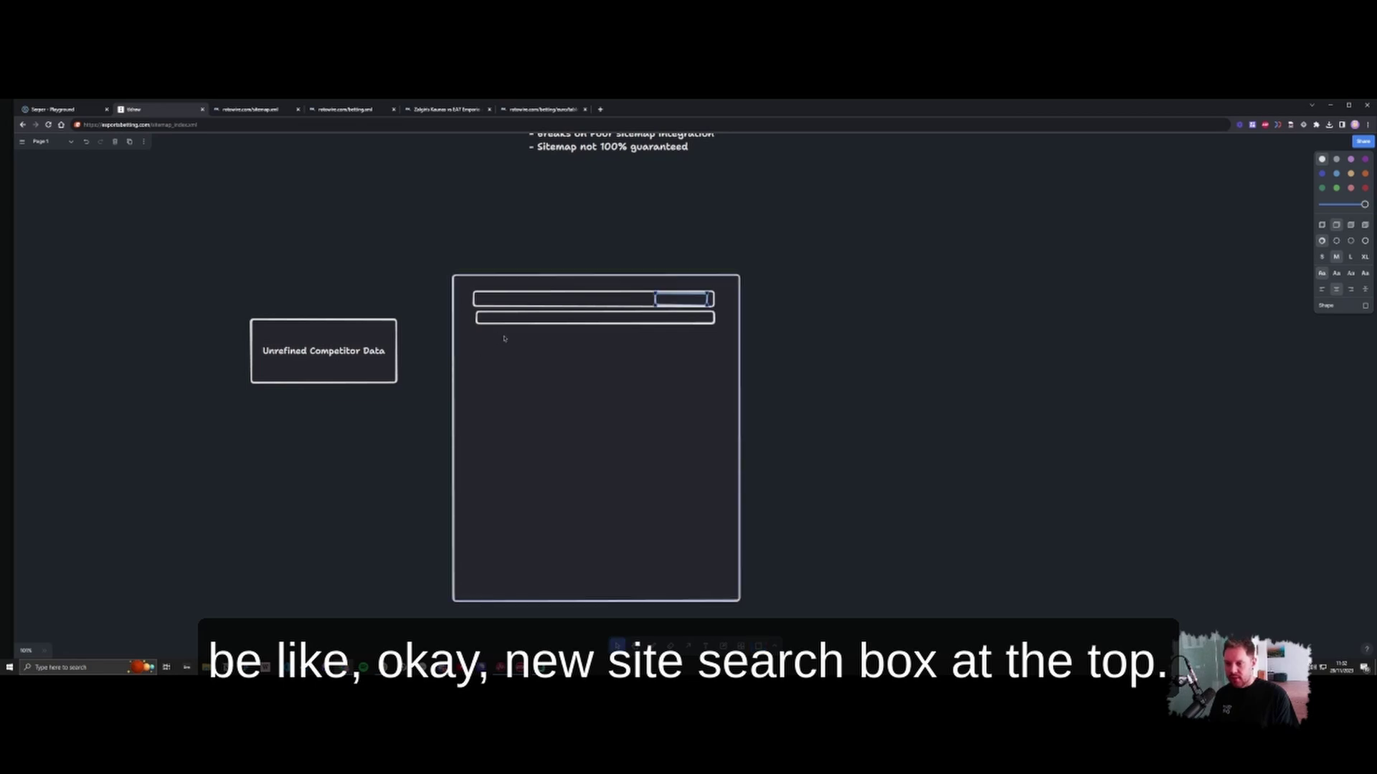
- Draw an information box below the header bars and three small breadcrumb boxes in a row beneath it
{"action": "key", "text": "r"}
{"action": "left_click_drag", "start_coordinate": [476, 344], "coordinate": [599, 378]}
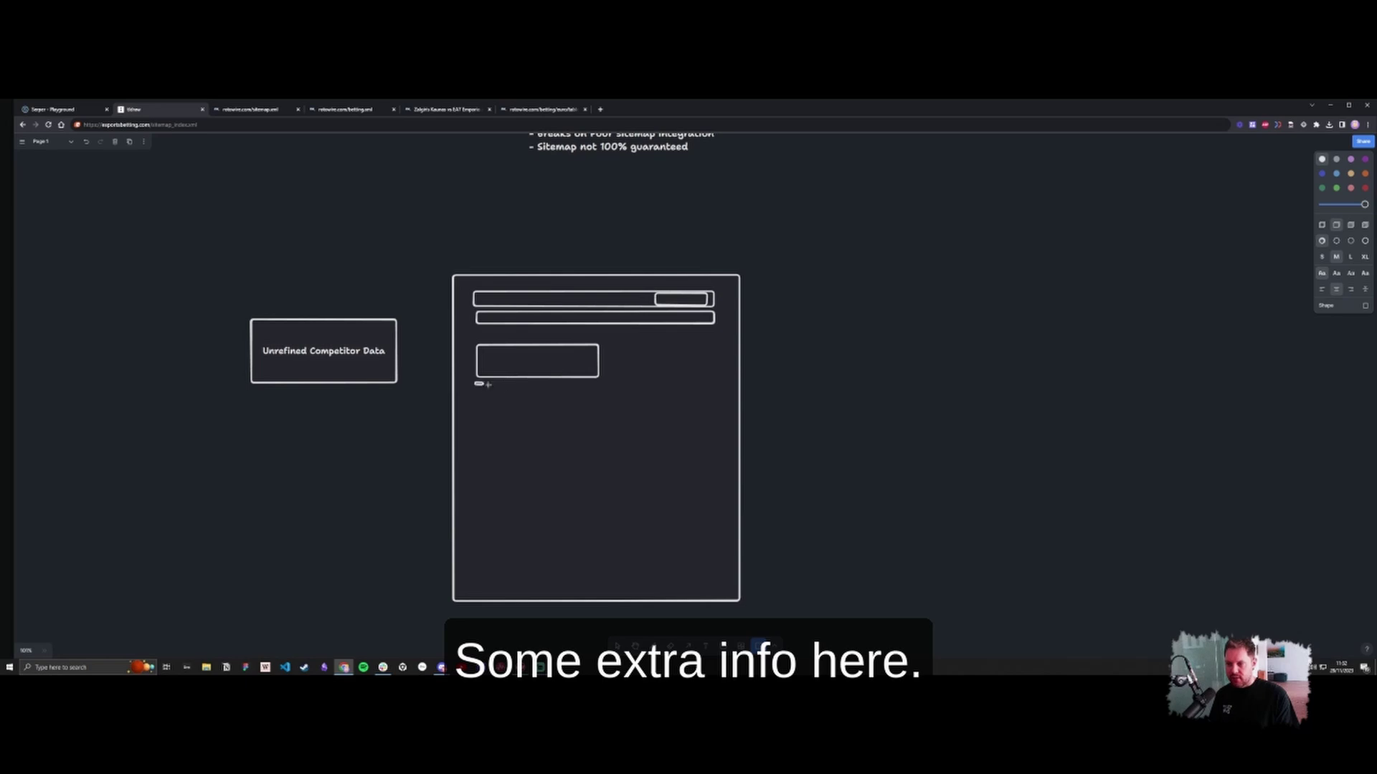
{"action": "left_click_drag", "start_coordinate": [510, 382], "coordinate": [572, 388]}
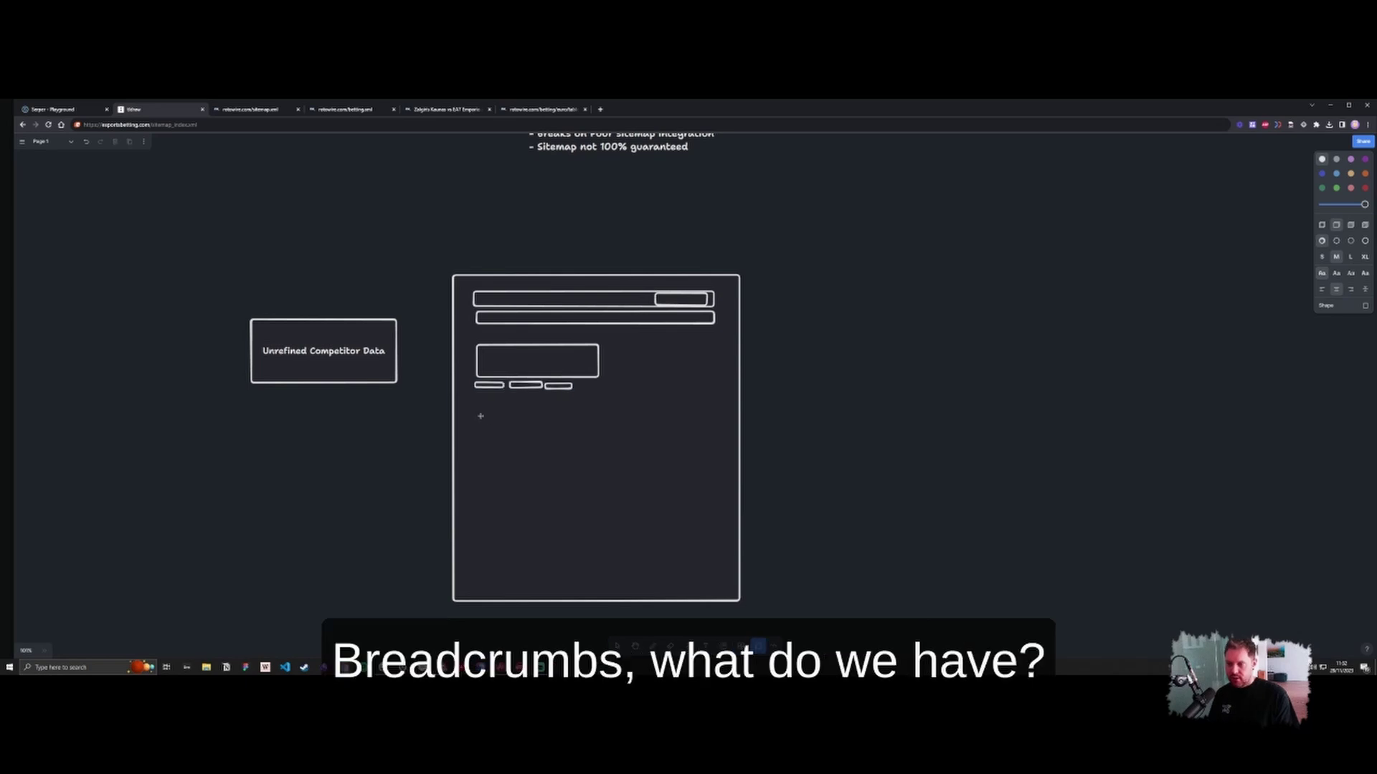
- Draw two team name boxes side by side below the breadcrumbs, each with a small logo circle before it
{"action": "mouse_move", "coordinate": [467, 407]}
{"action": "left_mouse_down"}
{"action": "mouse_move", "coordinate": [532, 435]}
{"action": "mouse_move", "coordinate": [680, 415]}
{"action": "left_mouse_up"}
{"action": "key", "text": "r"}
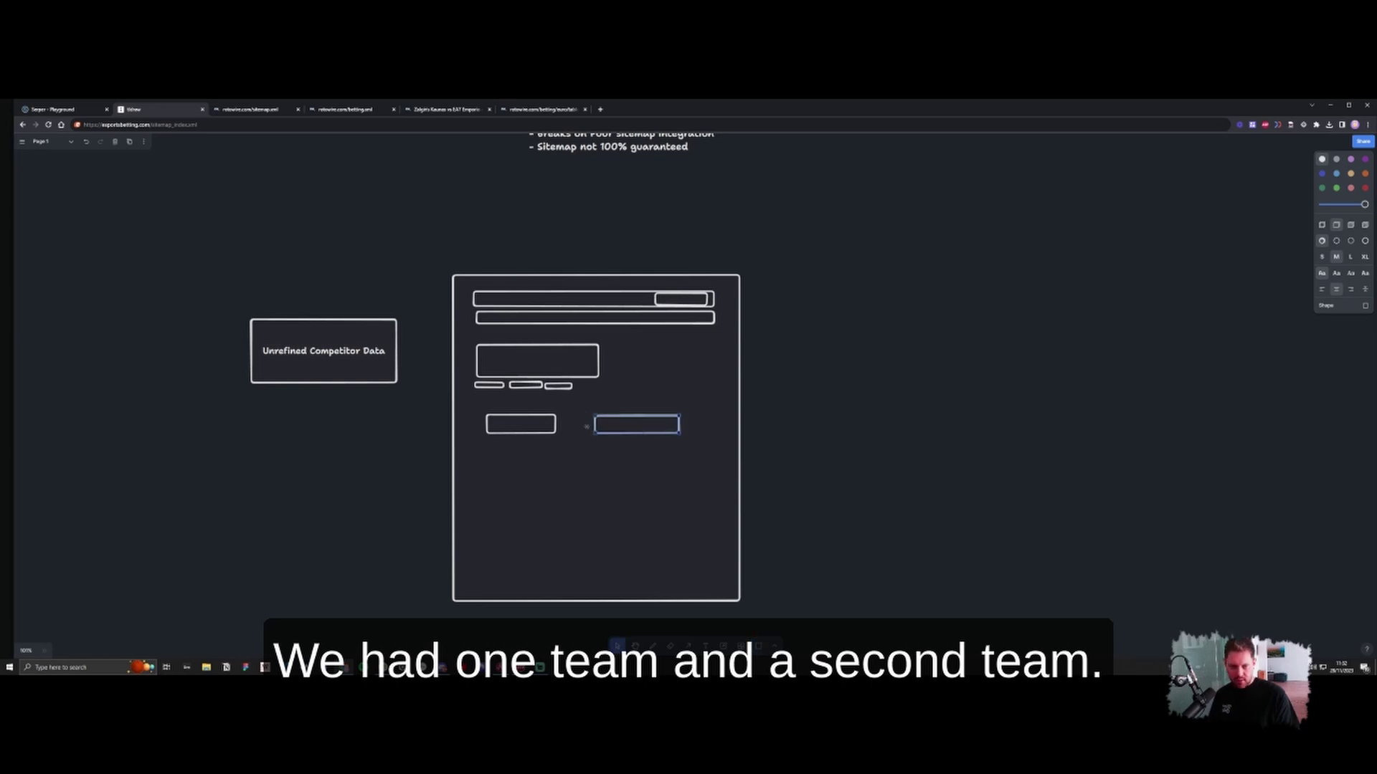
{"action": "key", "text": "o"}
{"action": "left_click_drag", "start_coordinate": [461, 417], "coordinate": [474, 430]}
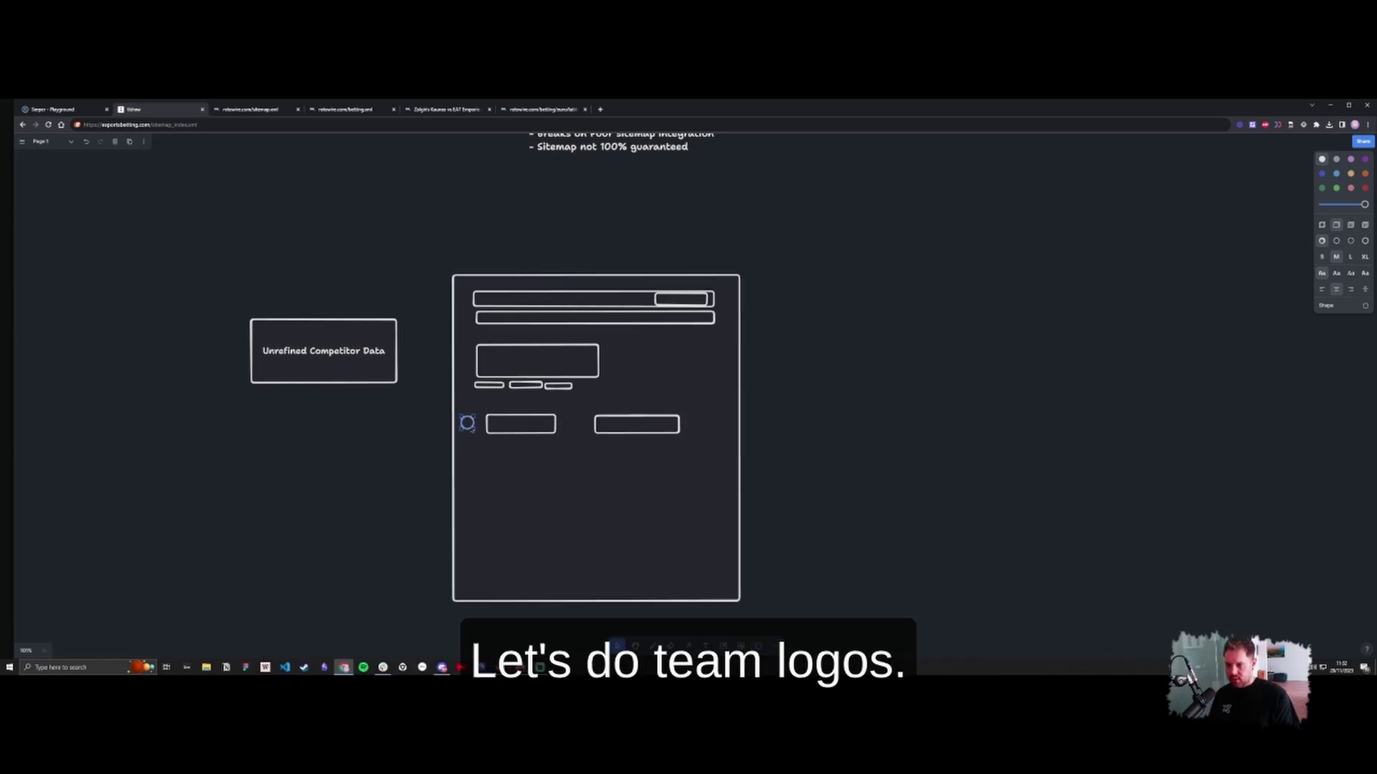
{"action": "left_click_drag", "start_coordinate": [575, 419], "coordinate": [588, 432]}
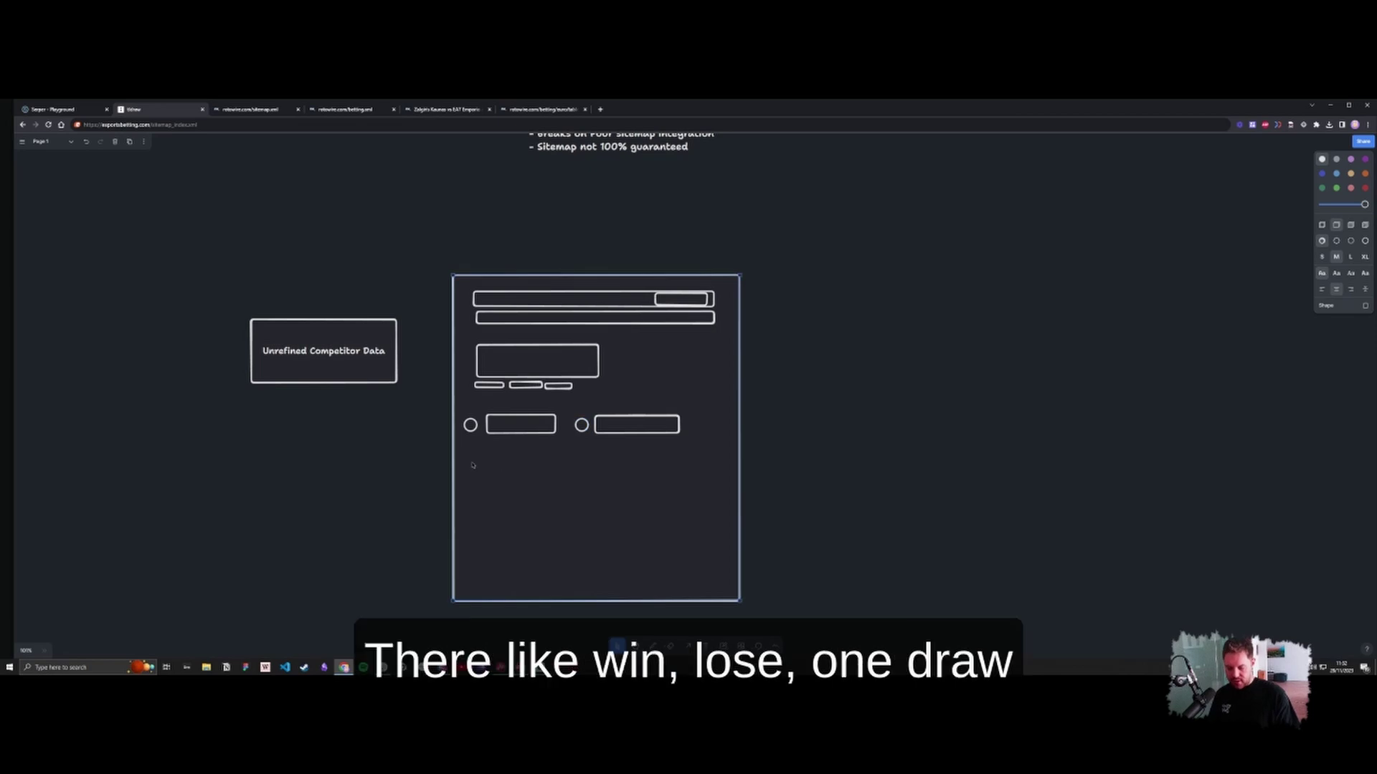
- Add three boxes labelled W, D and L below the teams and stack thin table rows beneath them
{"action": "key", "text": "r"}
{"action": "mouse_move", "coordinate": [469, 449]}
{"action": "left_mouse_down"}
{"action": "mouse_move", "coordinate": [520, 467]}
{"action": "mouse_move", "coordinate": [634, 471]}
{"action": "left_mouse_up"}
{"action": "double_click", "coordinate": [492, 459]}
{"action": "left_click_drag", "start_coordinate": [474, 497], "coordinate": [535, 499]}
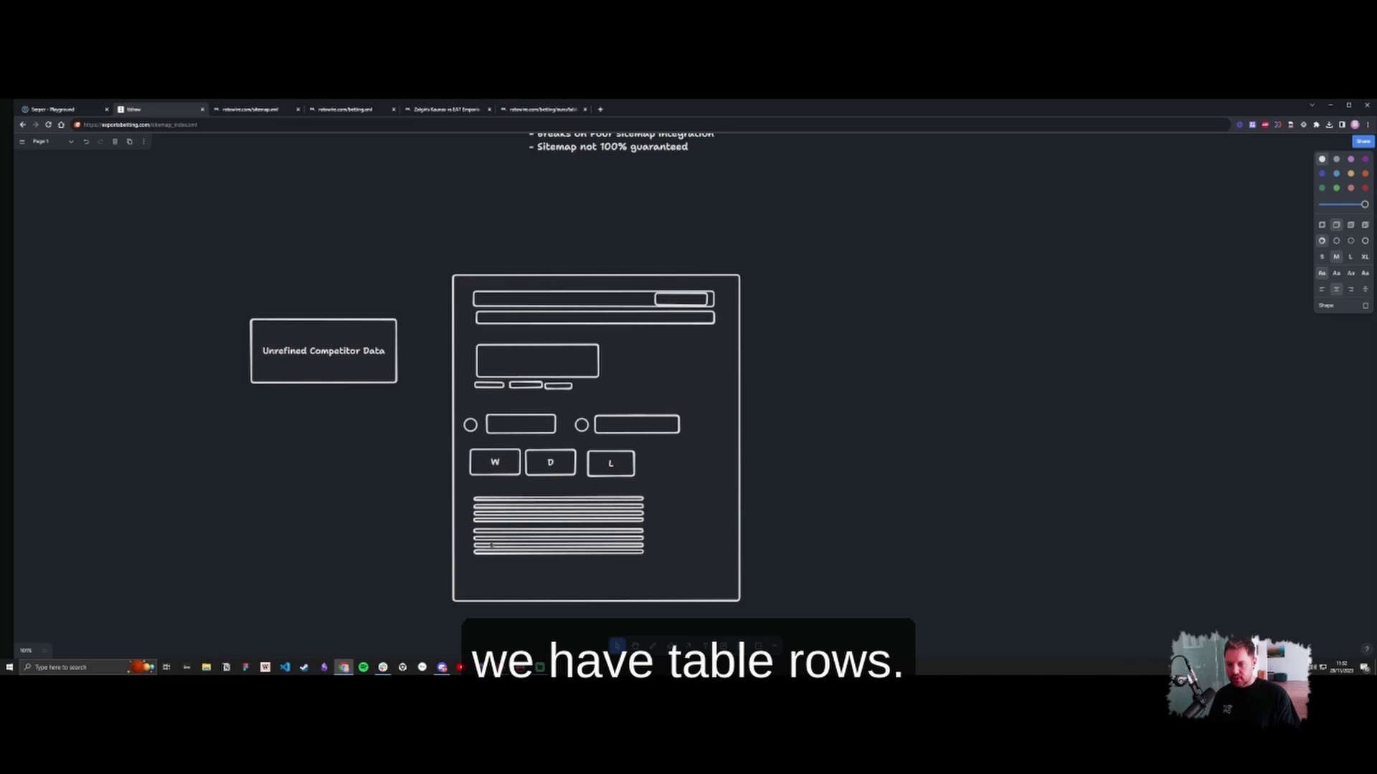
{"action": "left_click_drag", "start_coordinate": [492, 545], "coordinate": [492, 541]}
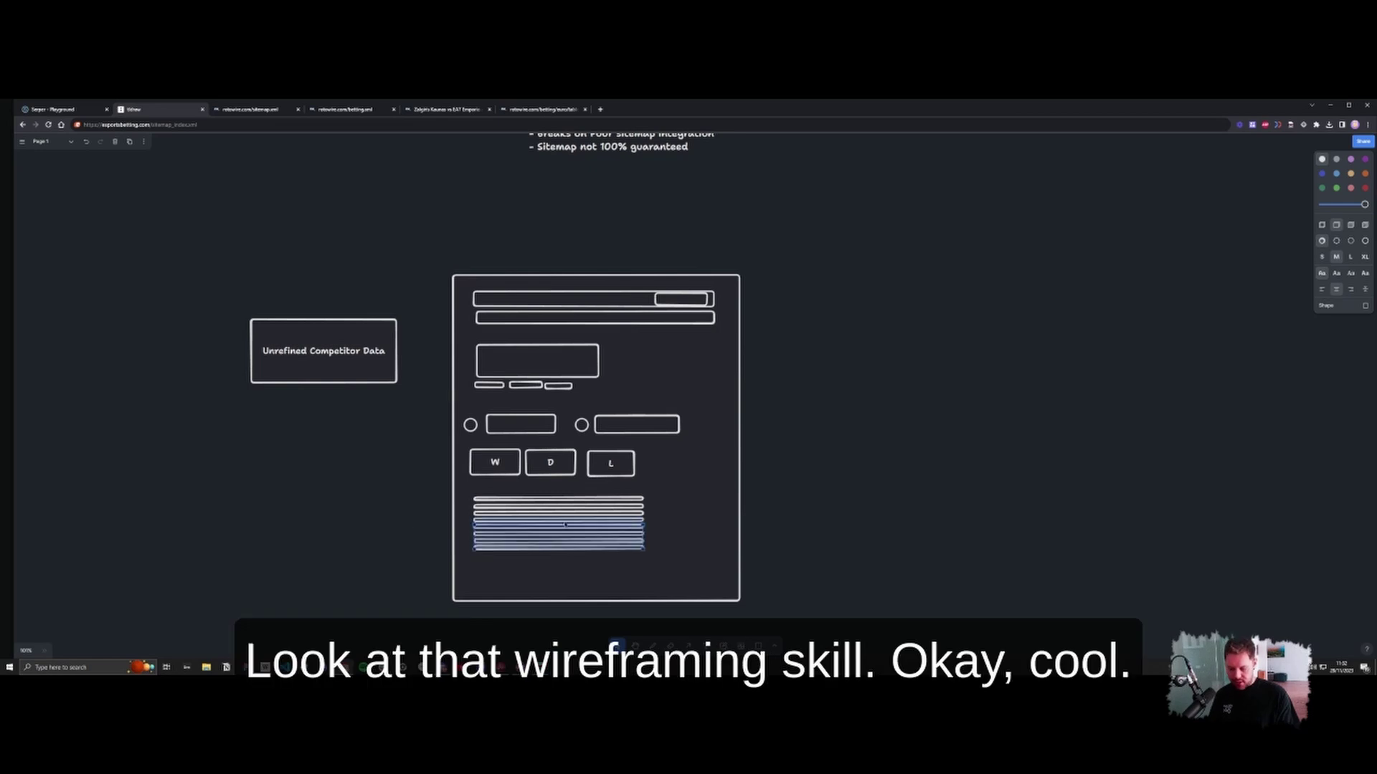
- Add a box beside the end of the table rows and label it "Bet on 365bets"
{"action": "key", "text": "r"}
{"action": "left_click_drag", "start_coordinate": [648, 495], "coordinate": [694, 512]}
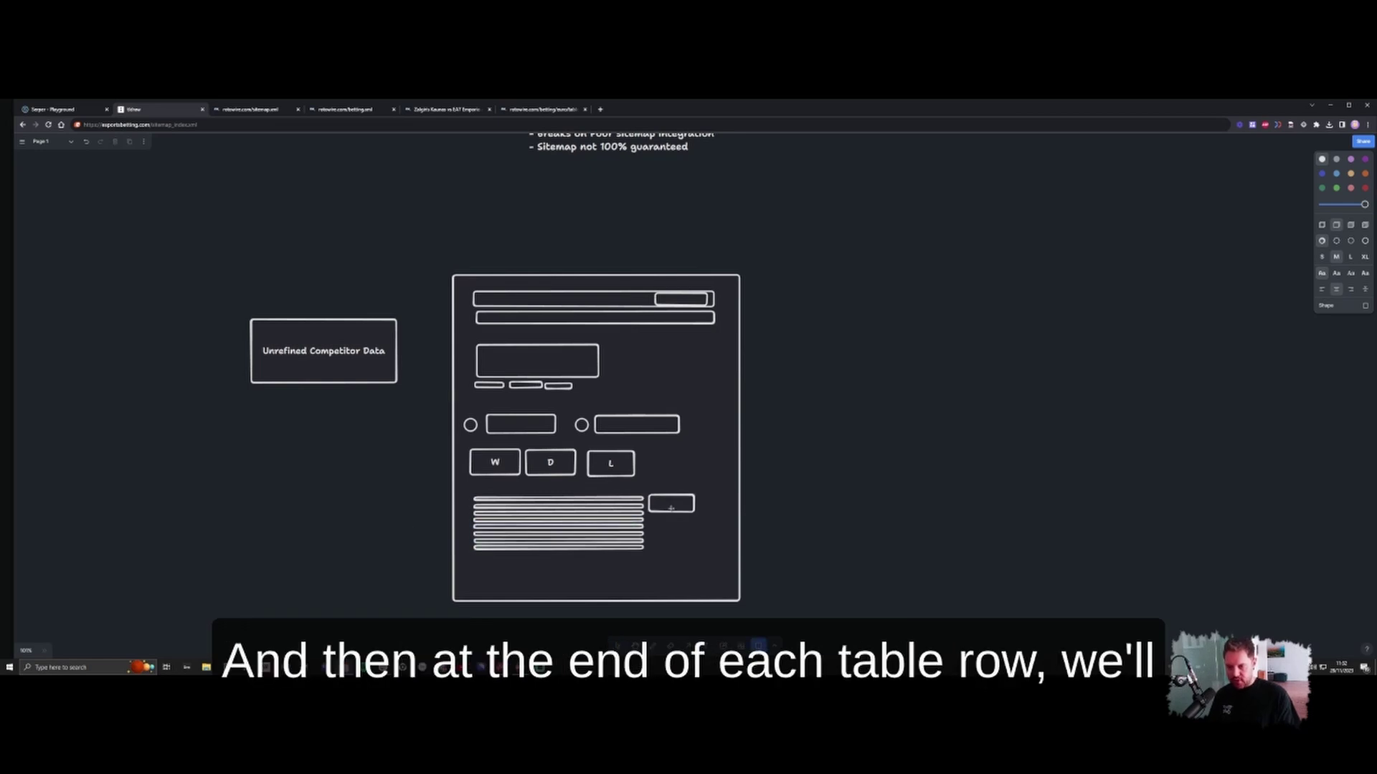
{"action": "double_click", "coordinate": [667, 506]}
{"action": "type", "text": "BV"}
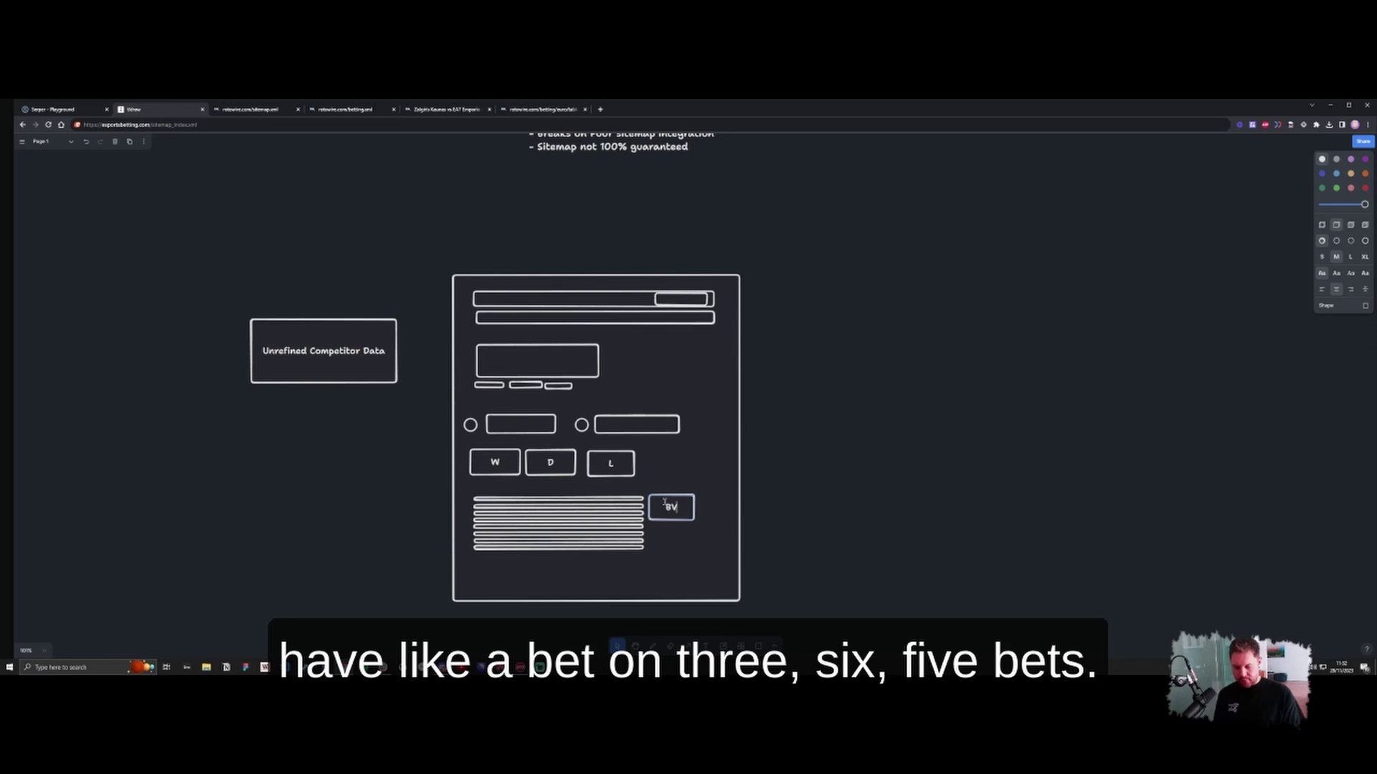
{"action": "type", "text": "t on"}
{"action": "key", "text": "Return"}
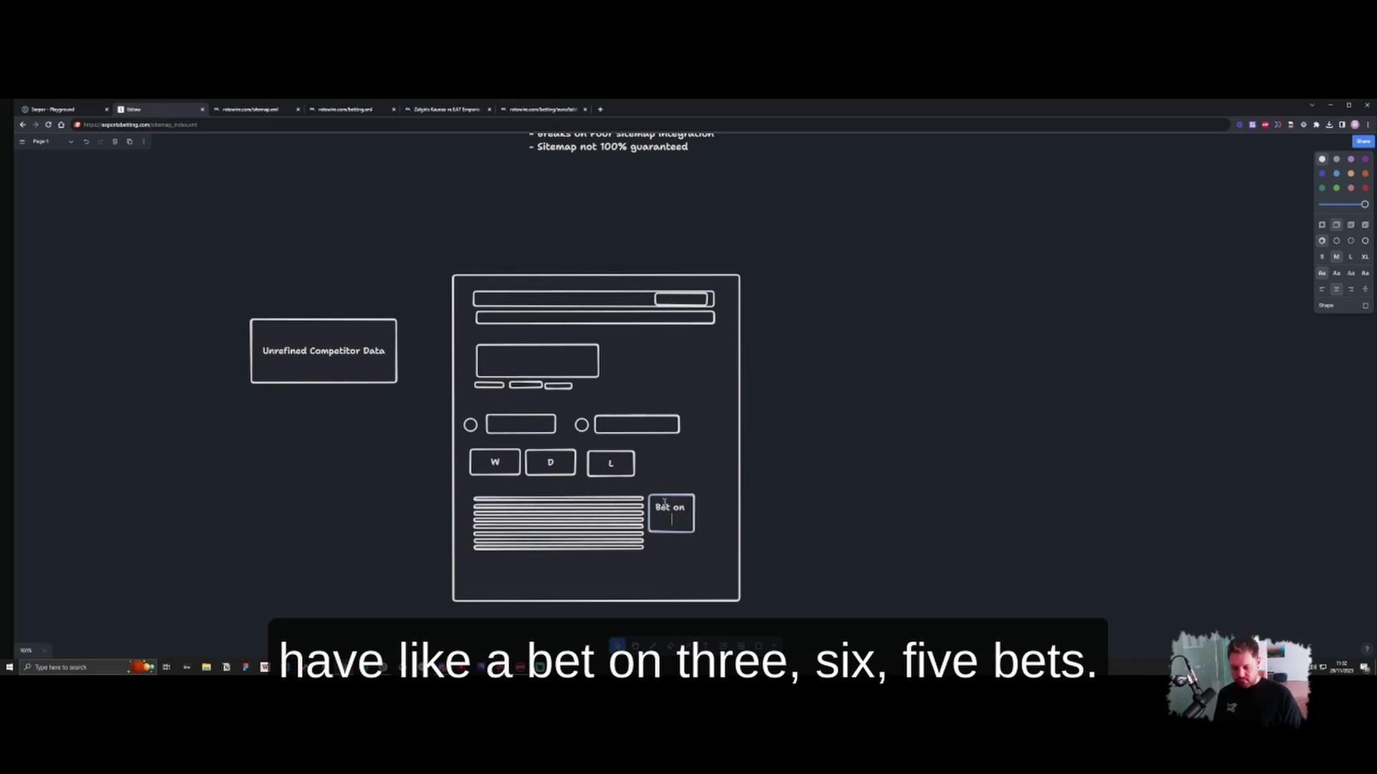
{"action": "type", "text": "365bets"}
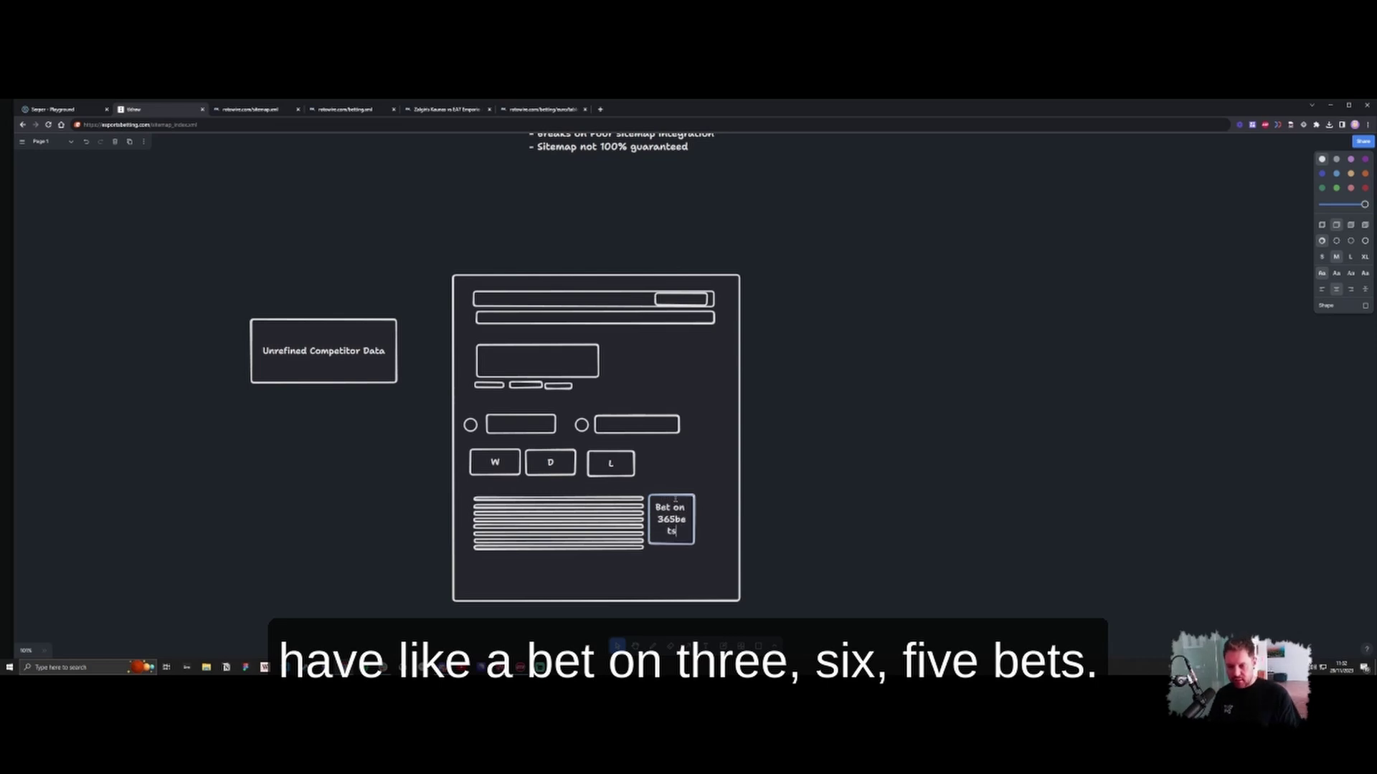
- Replace the stacked table rows with one bet title row labelled "{team1} to win - {outcome}"
{"action": "left_click_drag", "start_coordinate": [643, 501], "coordinate": [629, 511]}
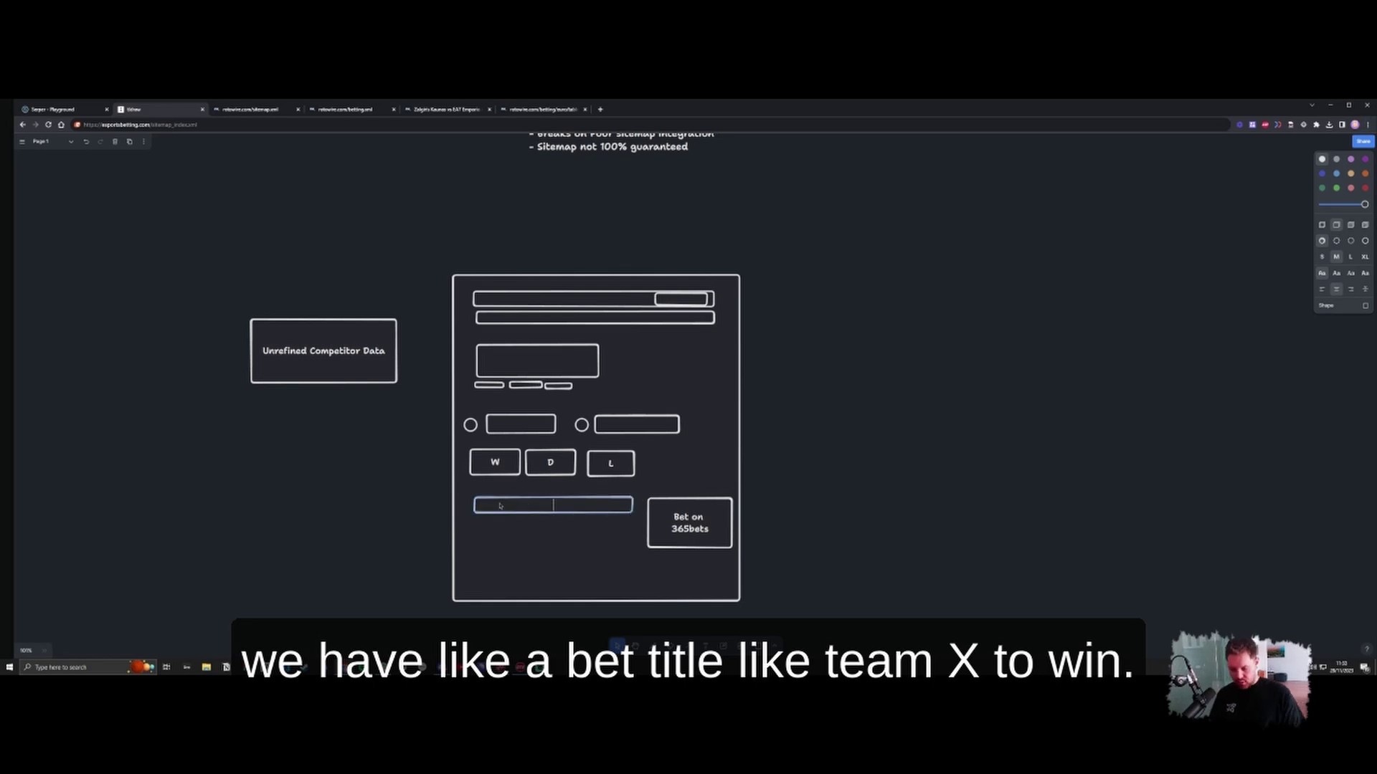
{"action": "type", "text": "{team1} to win"}
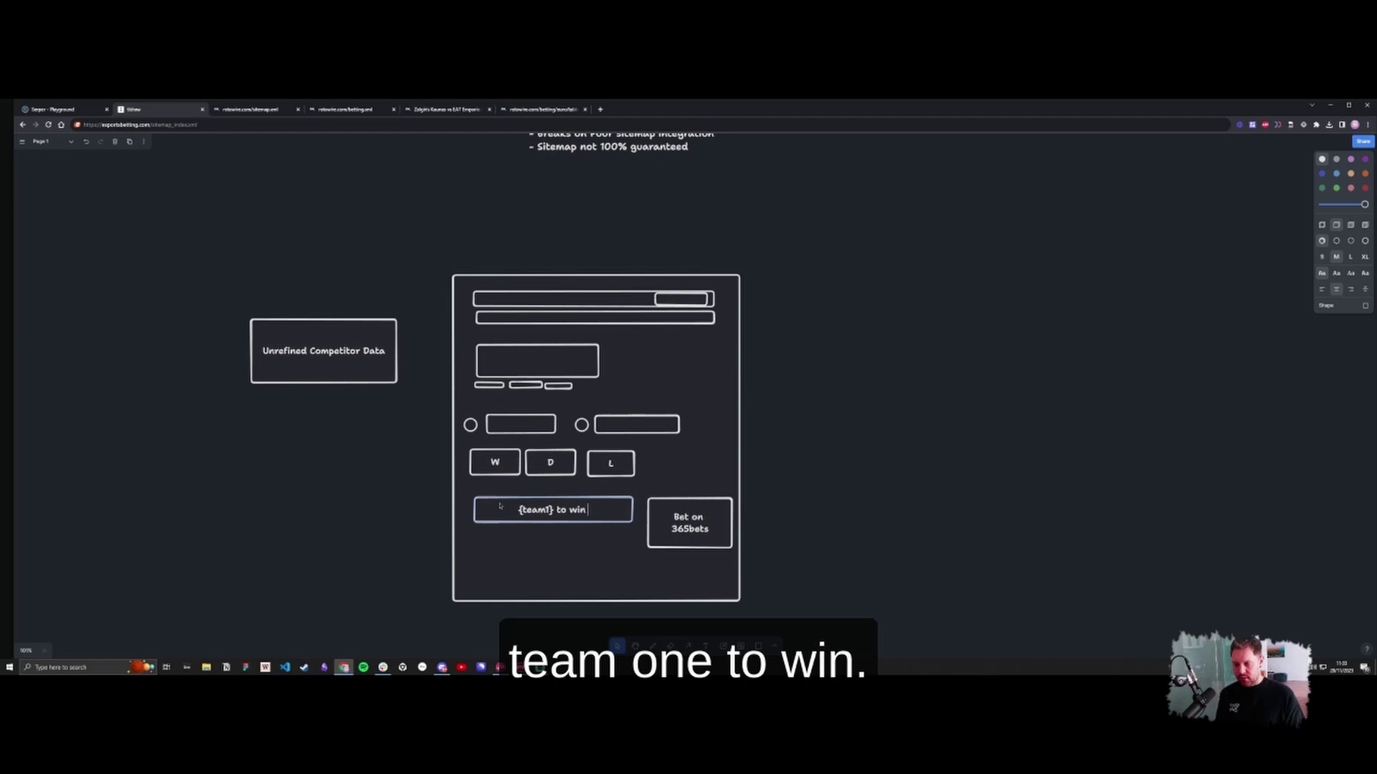
{"action": "type", "text": " - {outcome}"}
{"action": "left_click", "coordinate": [403, 514]}
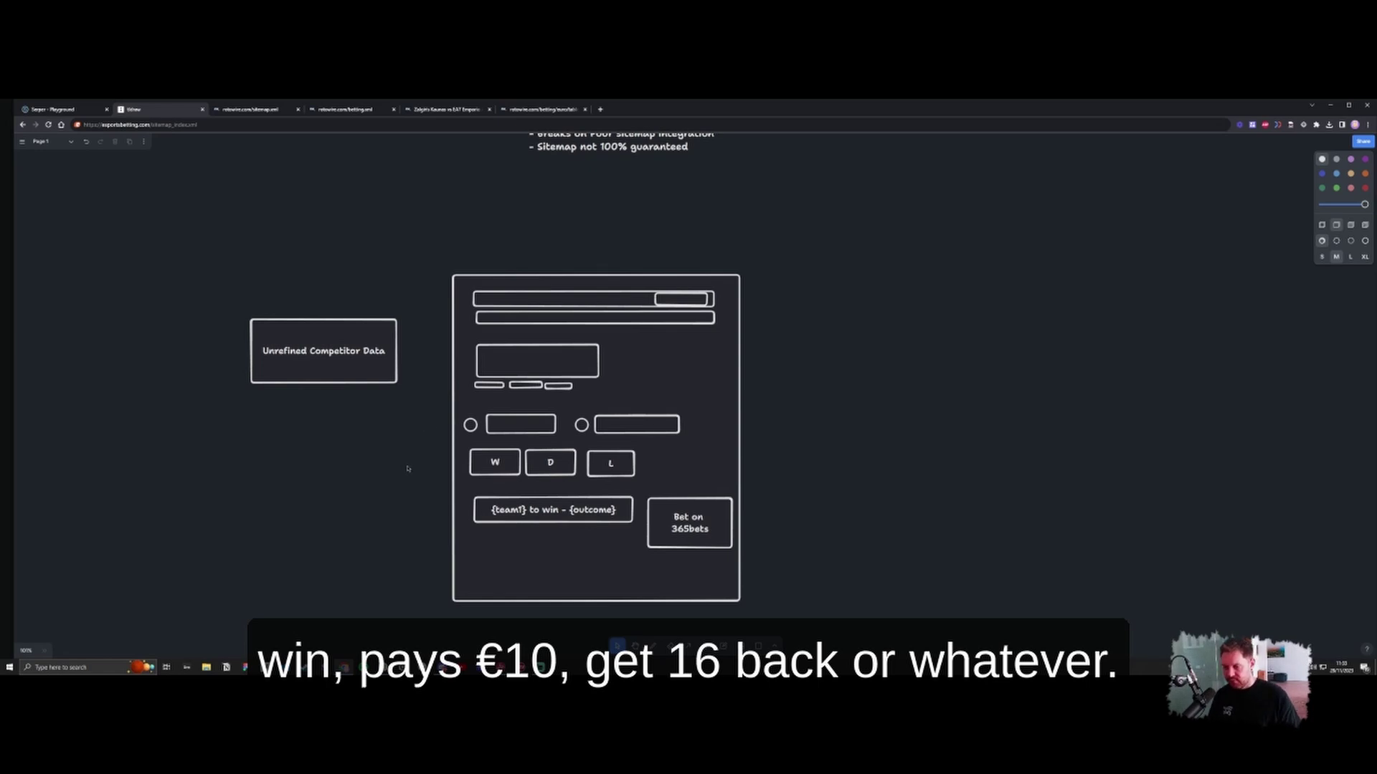
- Draw two thin detail lines beneath the bet title row and a short line lower in the frame
{"action": "scroll", "coordinate": [378, 497], "scroll_direction": "down", "scroll_amount": 1}
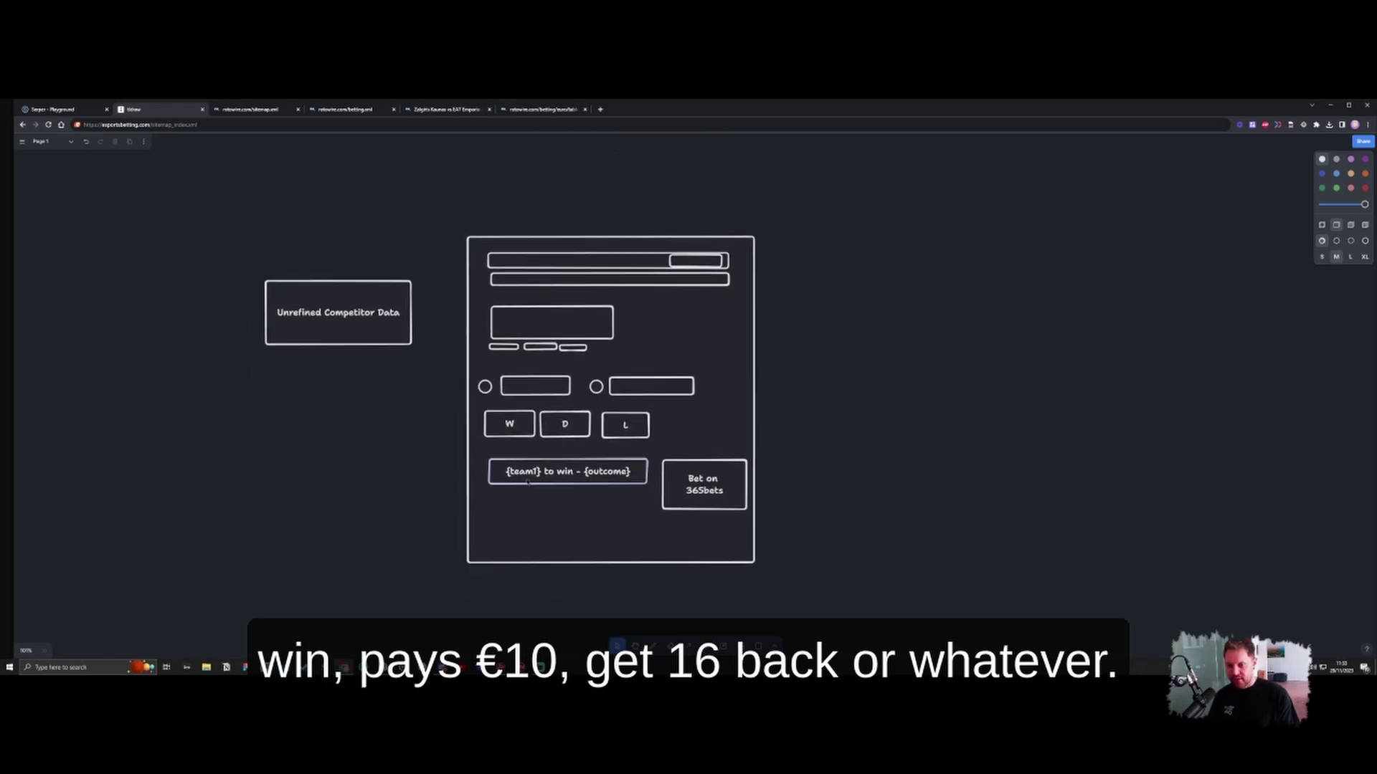
{"action": "key", "text": "r"}
{"action": "mouse_move", "coordinate": [491, 492]}
{"action": "left_mouse_down"}
{"action": "mouse_move", "coordinate": [610, 507]}
{"action": "mouse_move", "coordinate": [606, 532]}
{"action": "mouse_move", "coordinate": [580, 532]}
{"action": "left_mouse_up"}
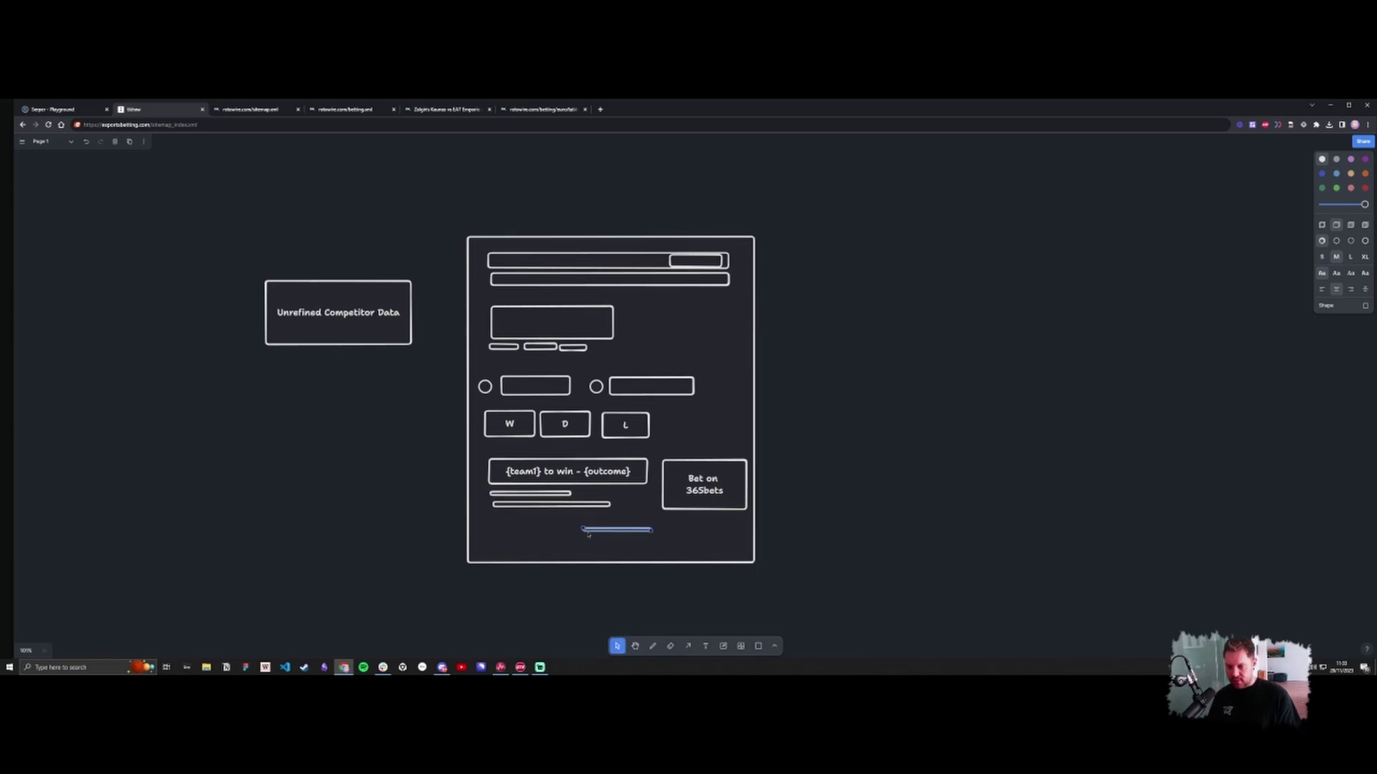
- Replace the short line near the bottom of the frame with the text "t&cs"
{"action": "key", "text": "r"}
{"action": "key", "text": "Return"}
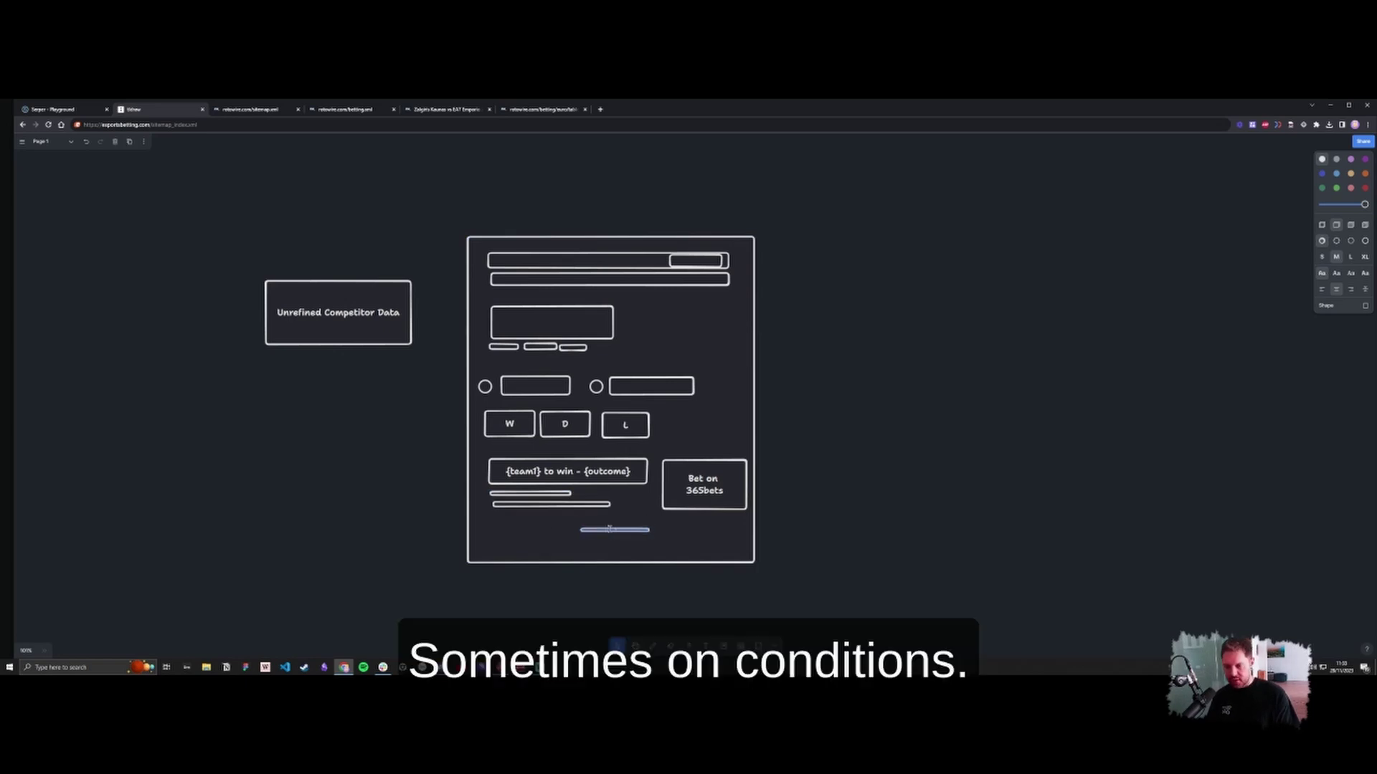
{"action": "key", "text": "Delete"}
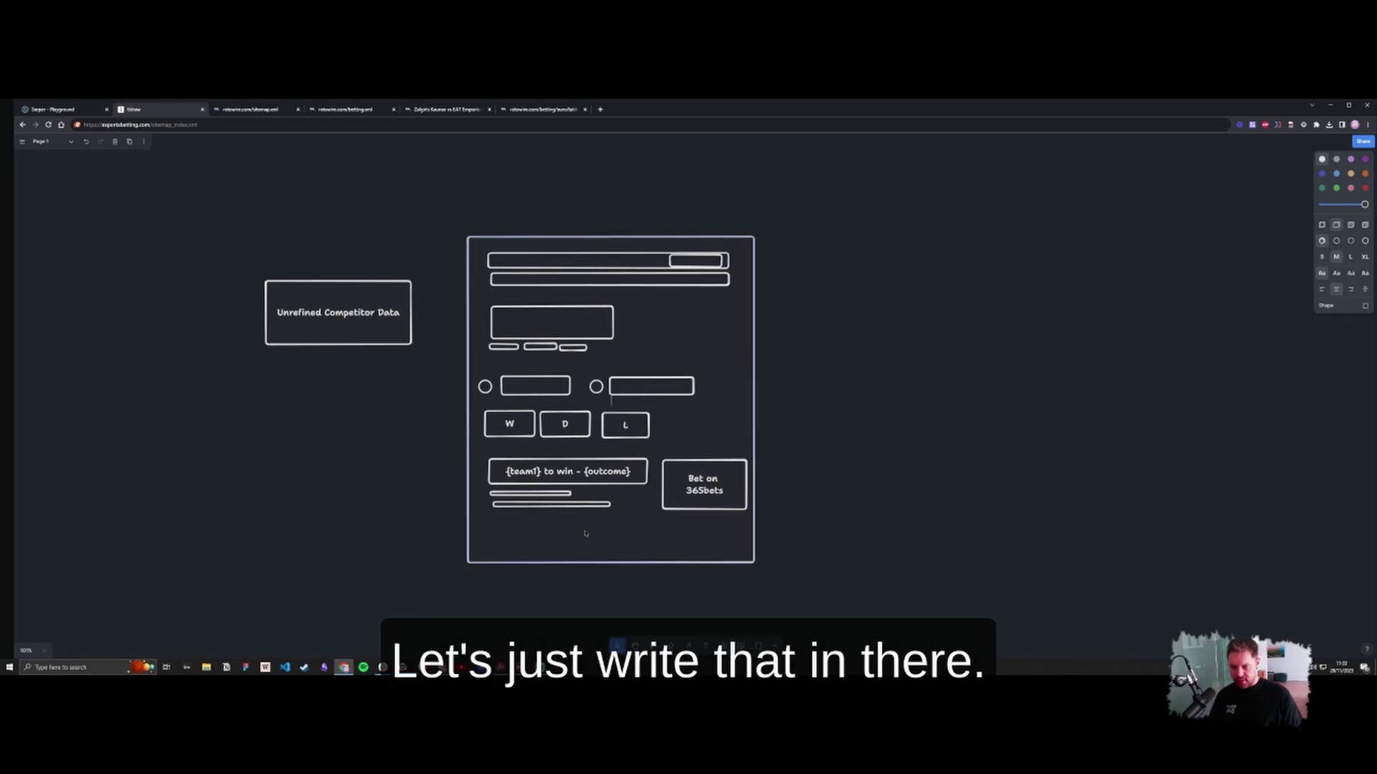
{"action": "key", "text": "t"}
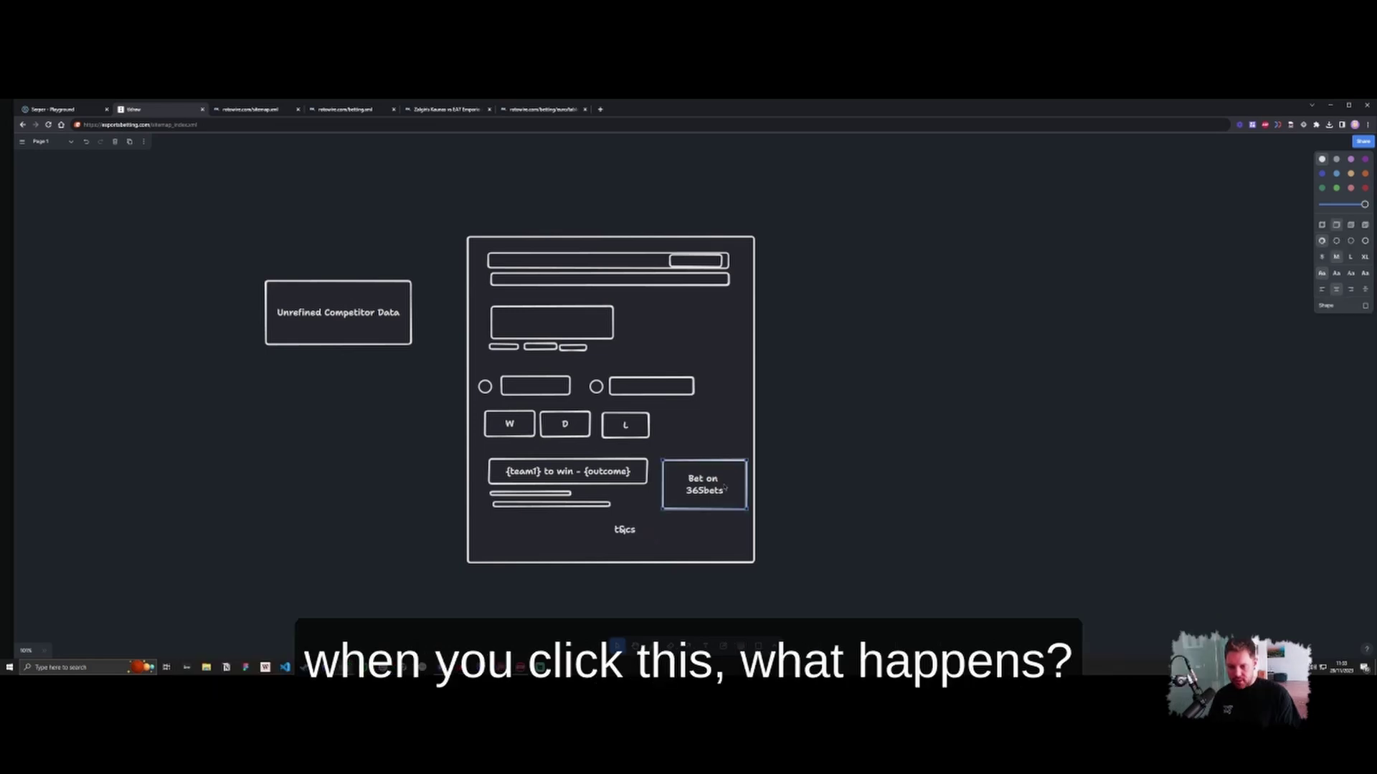
- Nudge the "Bet on 365bets" box closer to the bet title, then group it with the title, detail lines and t&cs text
{"action": "left_click_drag", "start_coordinate": [693, 498], "coordinate": [689, 495]}
{"action": "left_click", "coordinate": [564, 516]}
{"action": "left_click", "coordinate": [497, 471]}
{"action": "left_click", "coordinate": [504, 494], "text": "shift"}
{"action": "left_click", "coordinate": [505, 506], "text": "shift"}
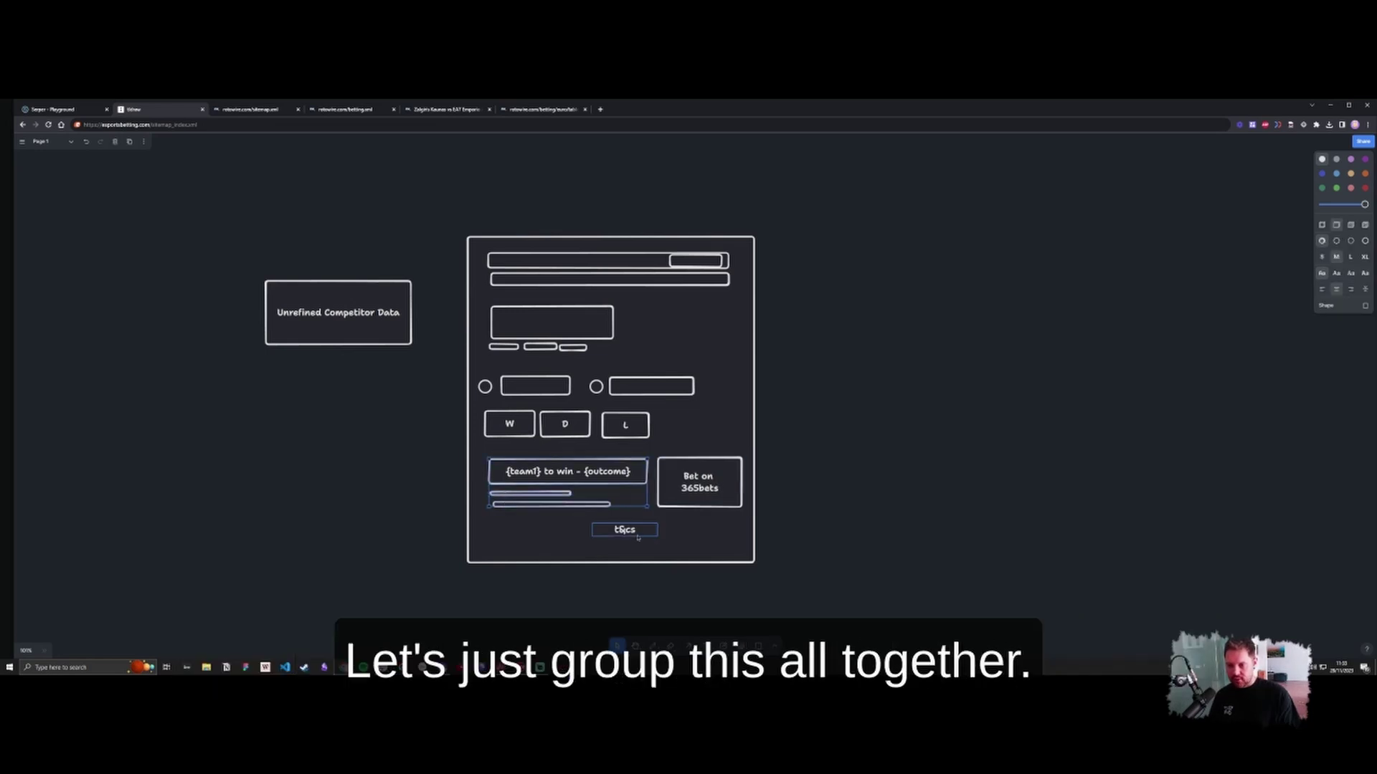
{"action": "left_click", "coordinate": [634, 533], "text": "shift"}
{"action": "left_click", "coordinate": [674, 504], "text": "shift"}
{"action": "key", "text": "ctrl+g"}
- Extend the page frame downward and place a copy of the grouped bet block below the original
{"action": "left_click", "coordinate": [472, 565], "text": "shift"}
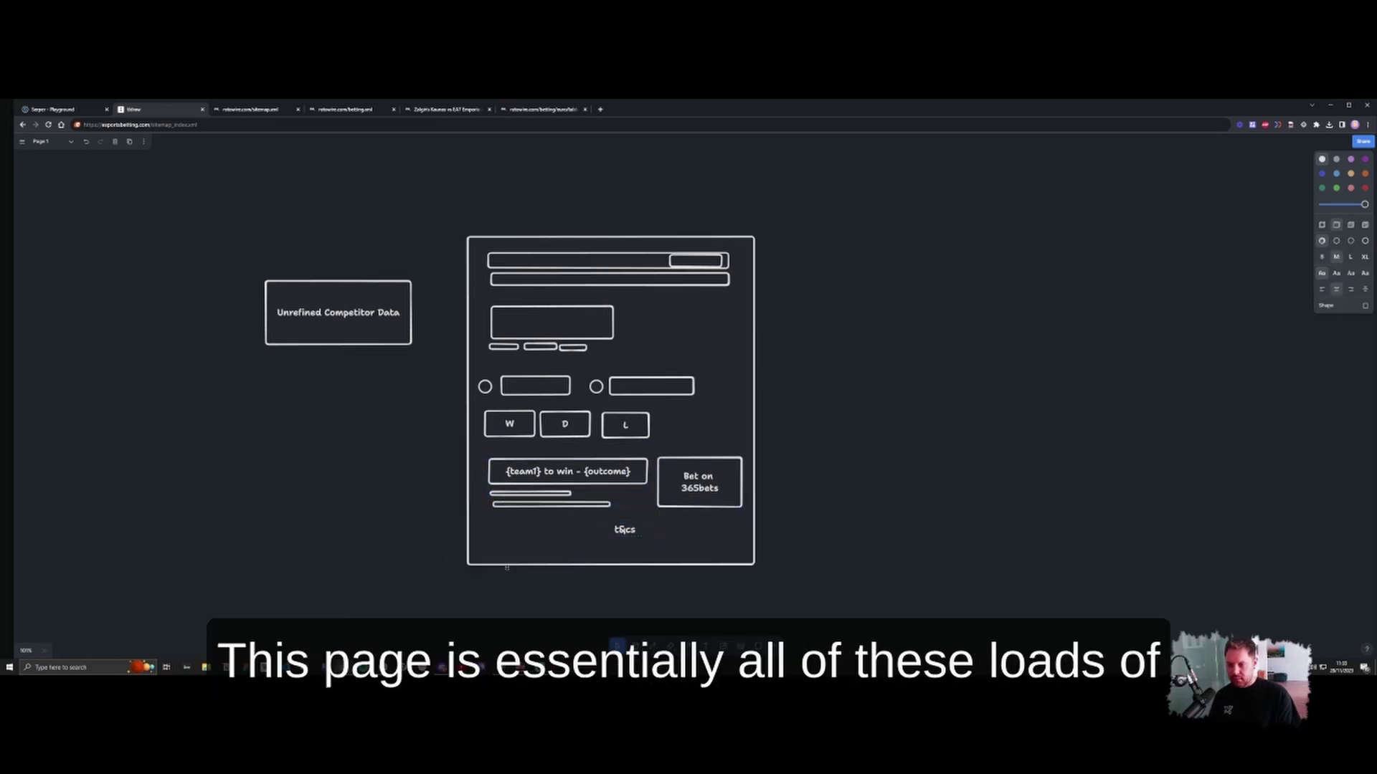
{"action": "left_click_drag", "start_coordinate": [504, 563], "coordinate": [504, 675]}
{"action": "left_click", "coordinate": [399, 525]}
{"action": "left_click_drag", "start_coordinate": [399, 525], "coordinate": [410, 389]}
{"action": "left_click_drag", "start_coordinate": [554, 335], "coordinate": [555, 539]}
{"action": "left_click", "coordinate": [449, 526]}
{"action": "left_click_drag", "start_coordinate": [401, 377], "coordinate": [384, 501]}
- Change the label of the copied bet box to "Bet on Pinnacle"
{"action": "left_click", "coordinate": [681, 584]}
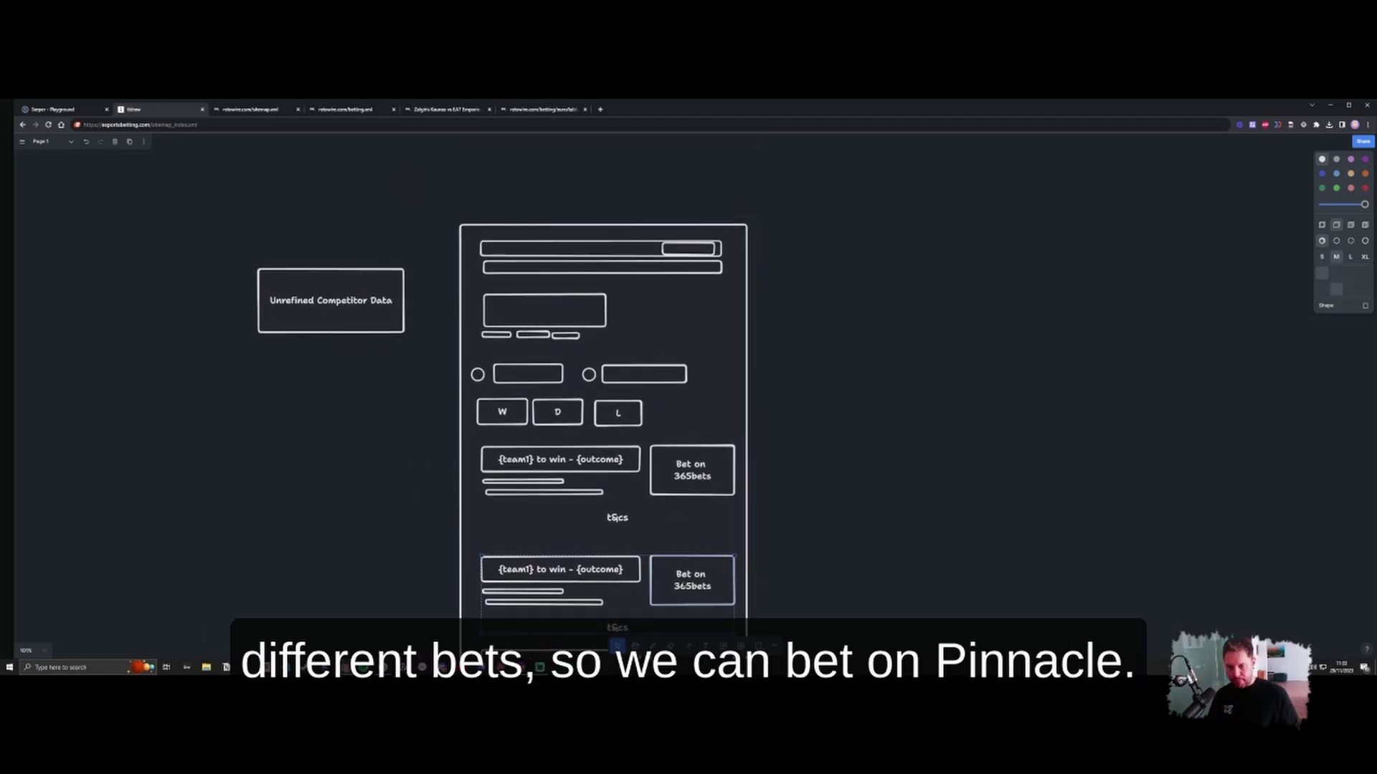
{"action": "double_click", "coordinate": [678, 587]}
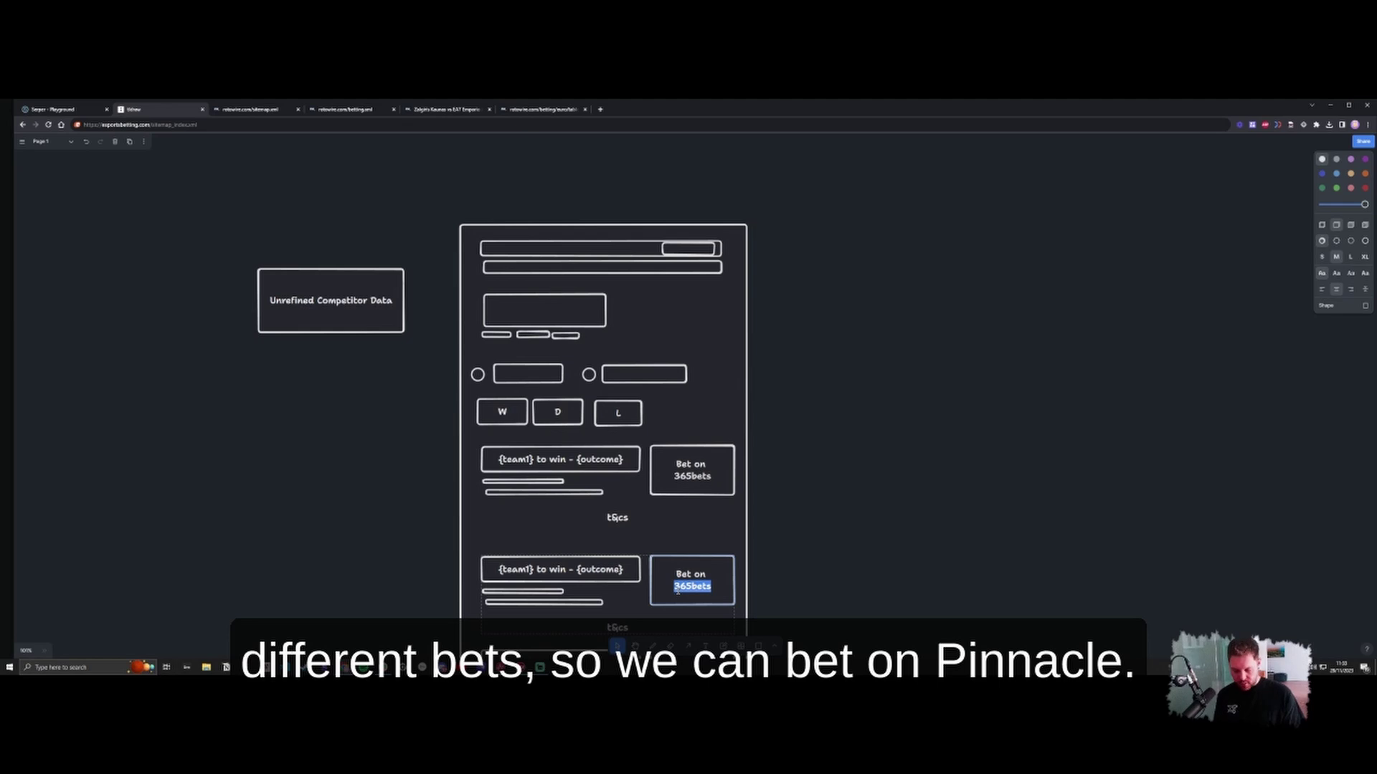
{"action": "type", "text": "Pin"}
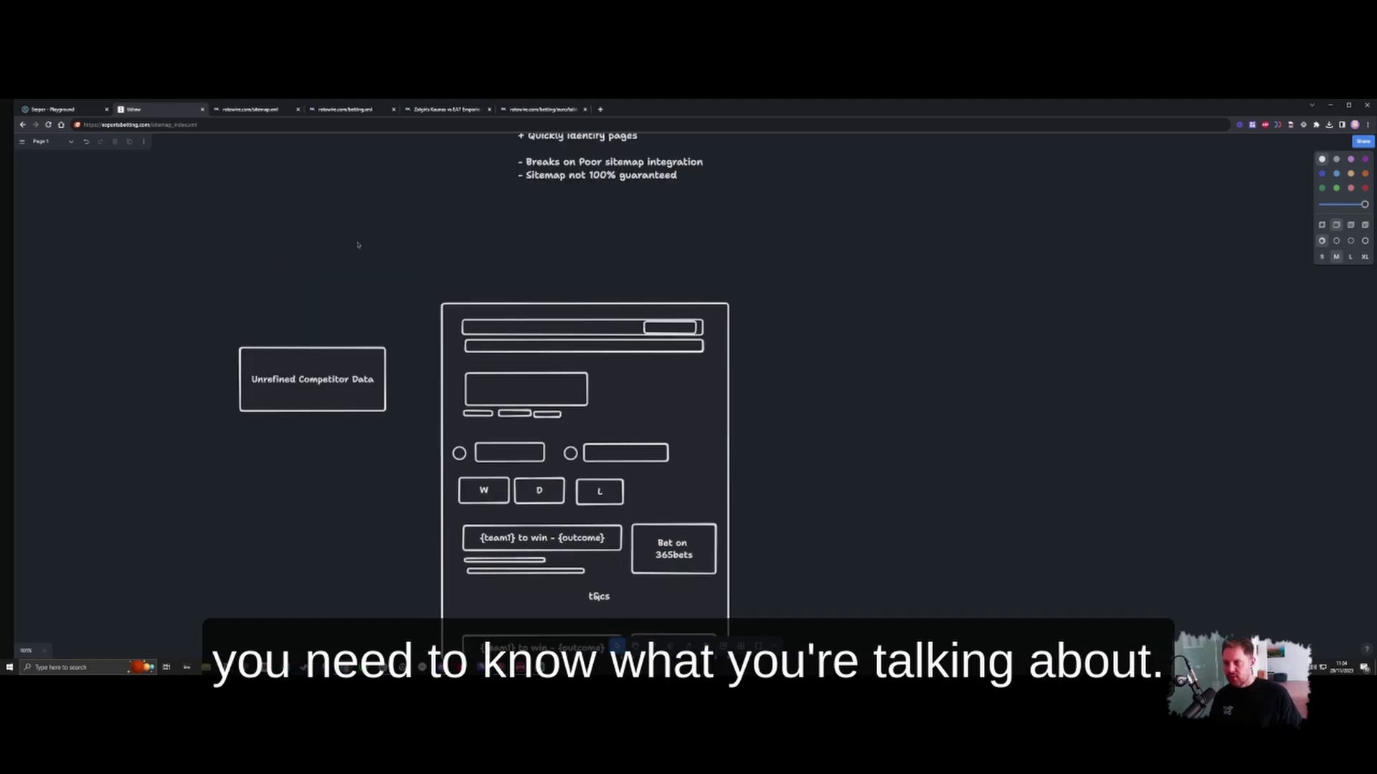
{"action": "scroll", "coordinate": [345, 273], "scroll_direction": "down", "scroll_amount": 3}
{"action": "scroll", "coordinate": [399, 317], "scroll_direction": "left", "scroll_amount": 1}
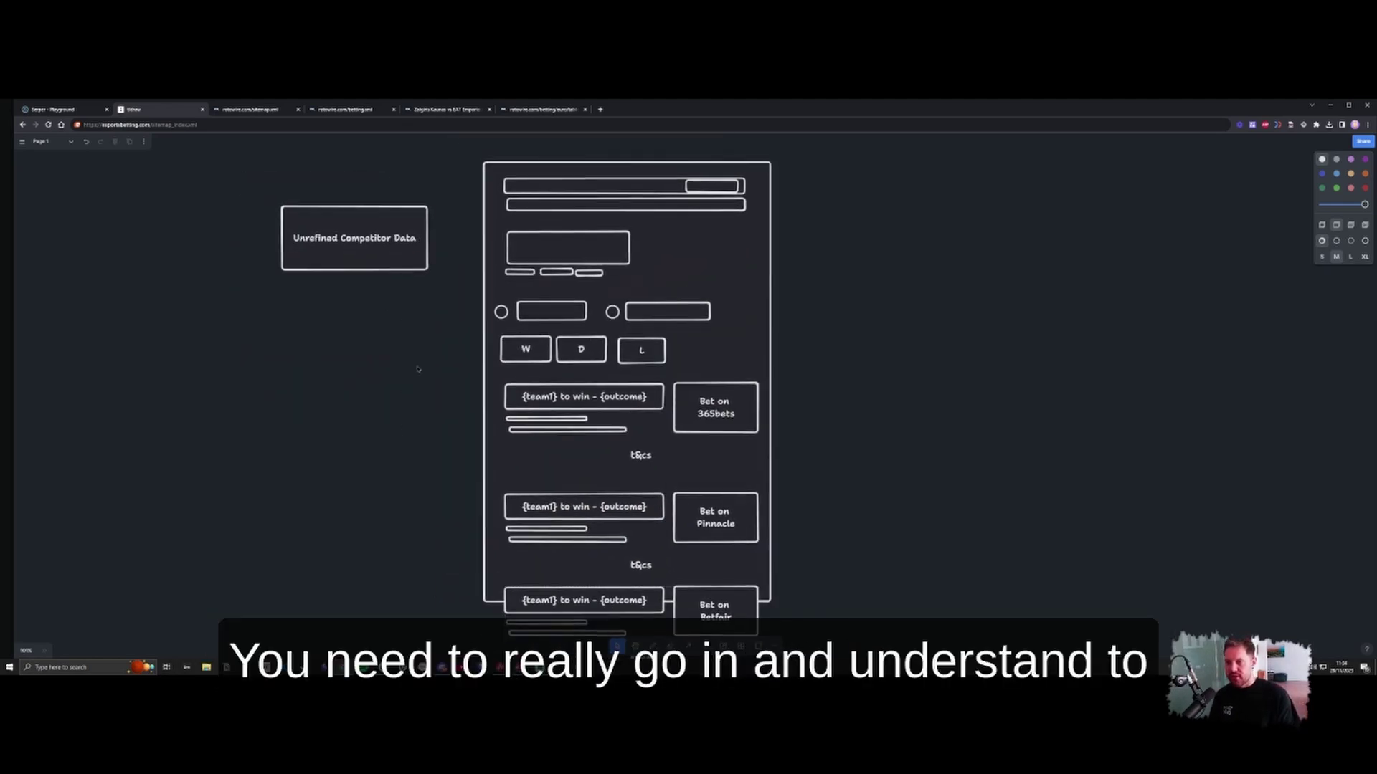
- Group the page frame with all its header shapes and bet blocks, and shift the group slightly on the canvas
{"action": "left_click_drag", "start_coordinate": [463, 153], "coordinate": [802, 628]}
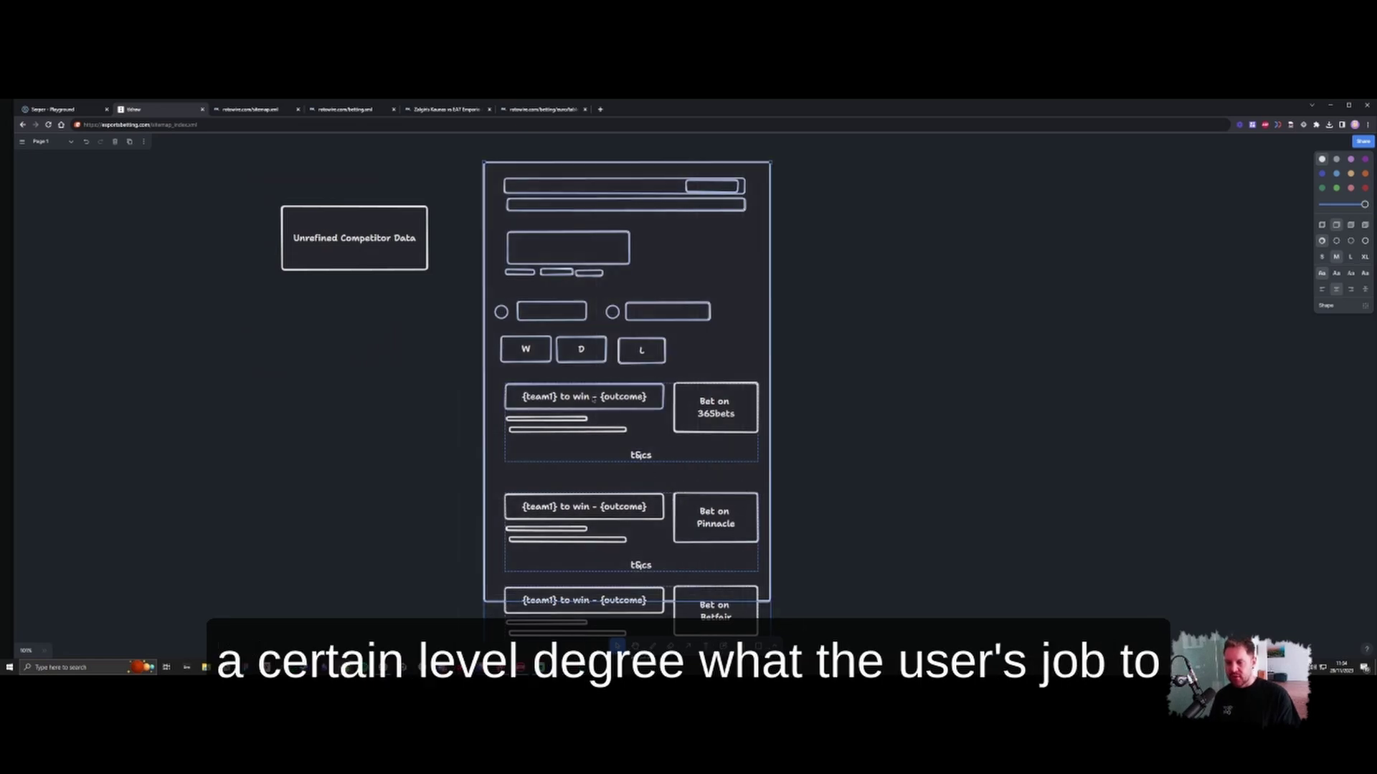
{"action": "left_click_drag", "start_coordinate": [590, 396], "coordinate": [589, 399]}
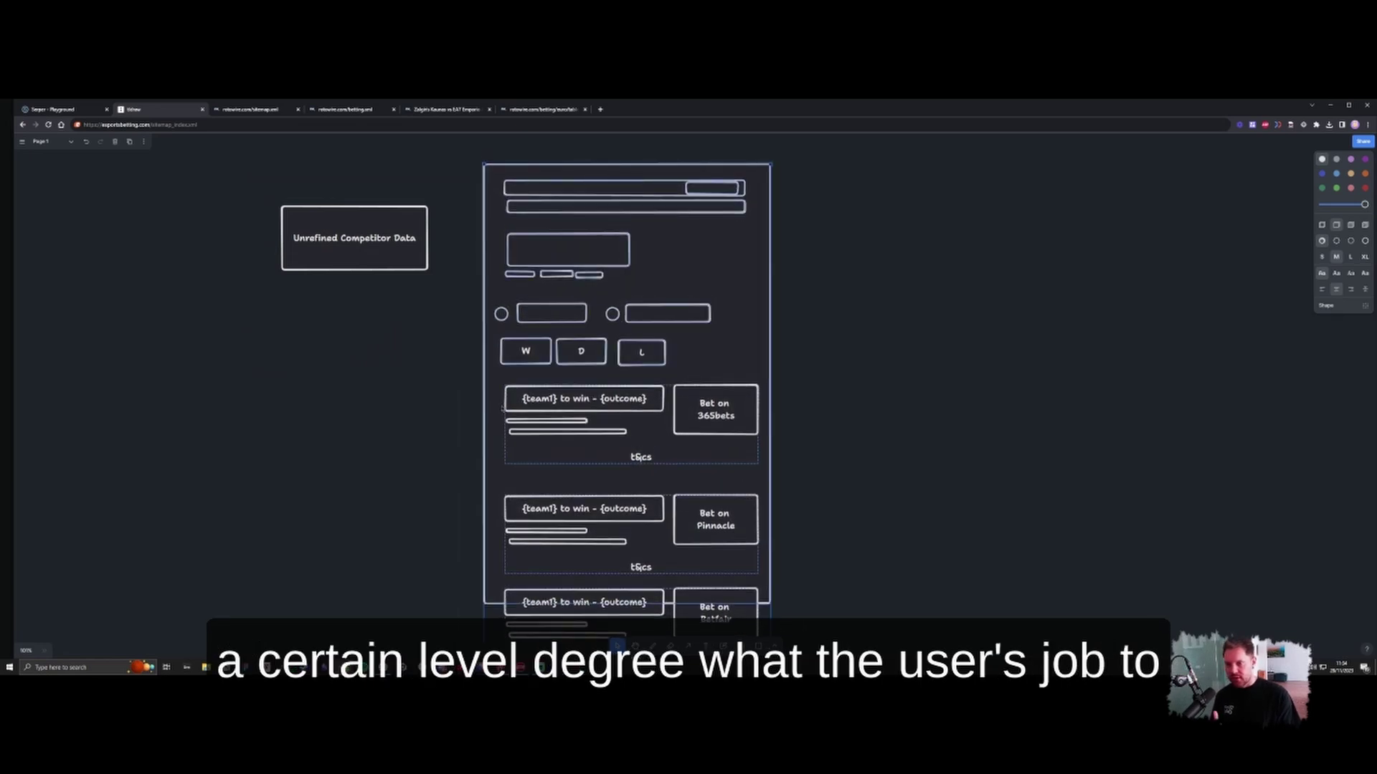
{"action": "key", "text": "ctrl+g"}
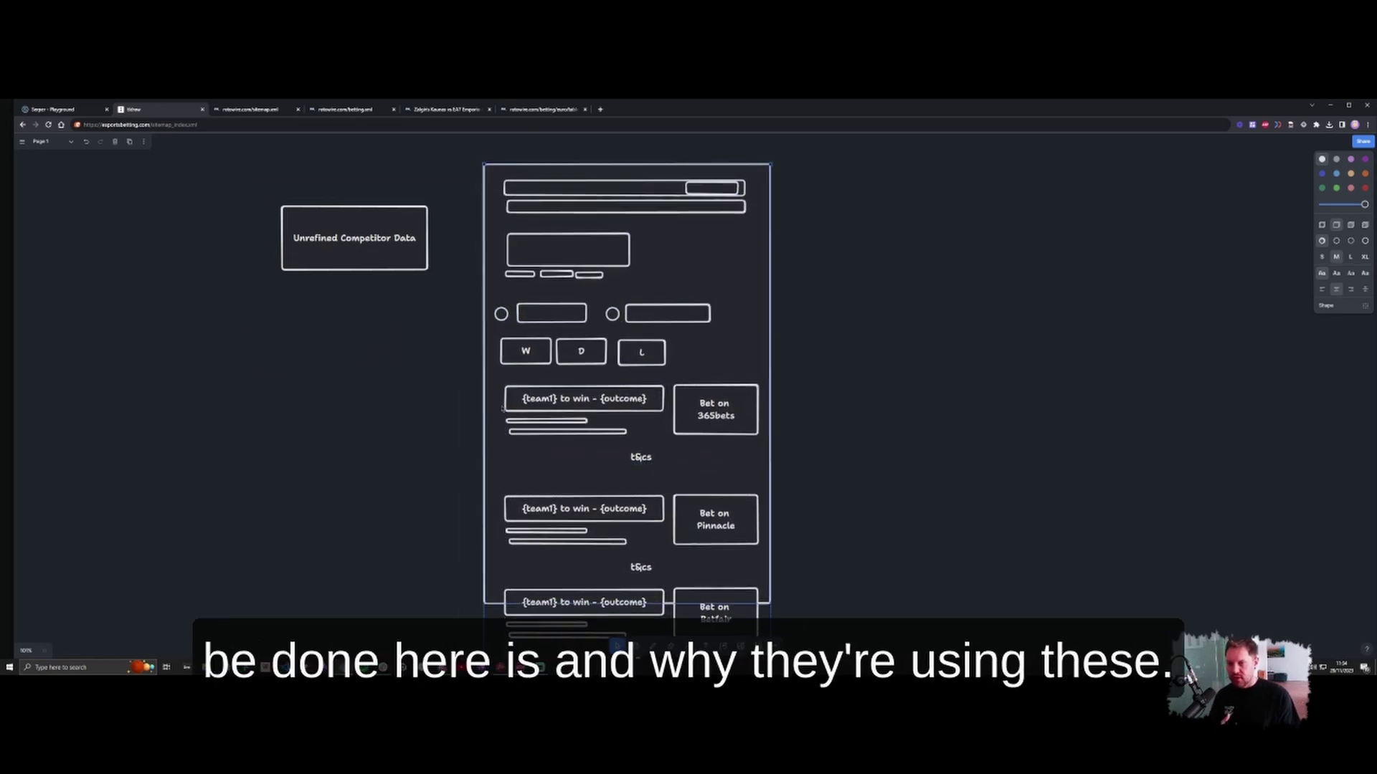
{"action": "left_click", "coordinate": [387, 337]}
{"action": "left_click_drag", "start_coordinate": [663, 448], "coordinate": [657, 452]}
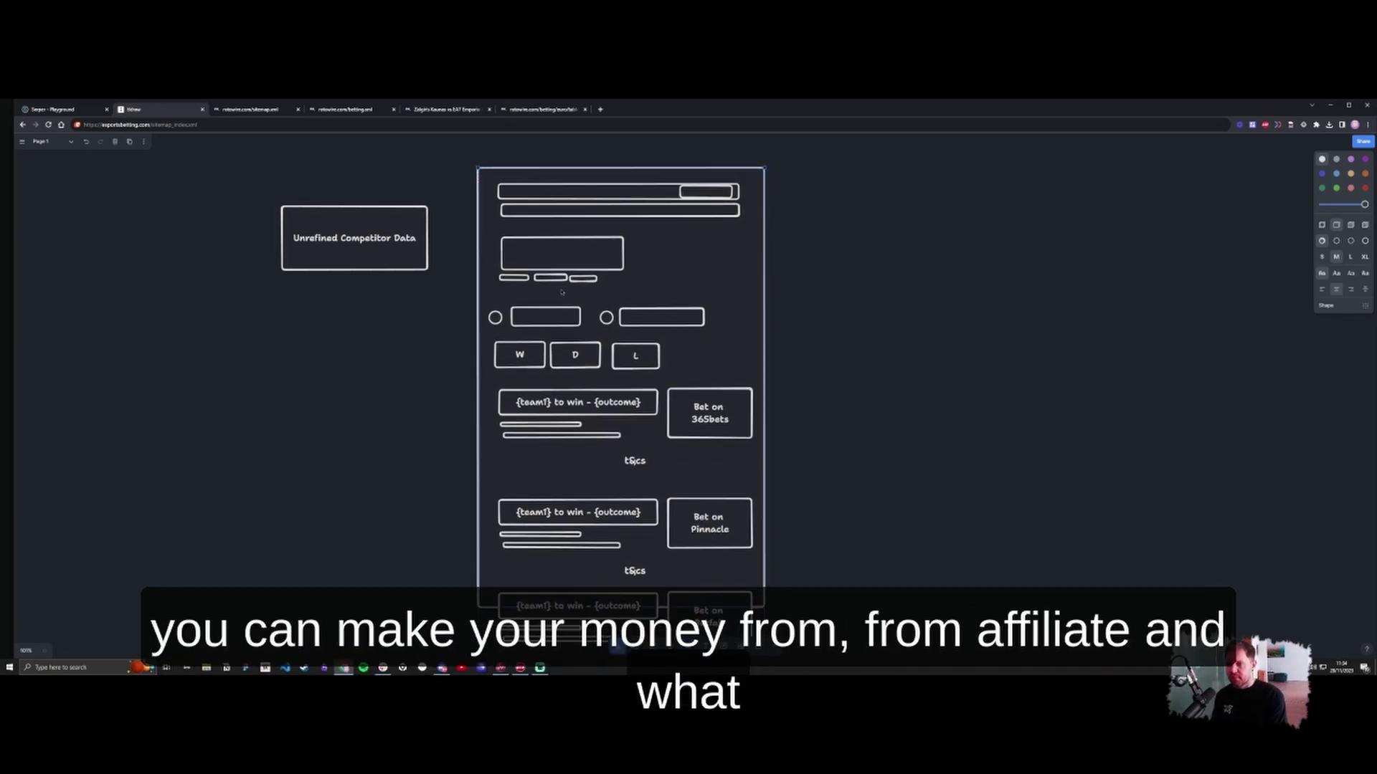
{"action": "left_click", "coordinate": [336, 448]}
- Add the text "Game Template" as a title just above the upper-left corner of the page frame
{"action": "left_click_drag", "start_coordinate": [409, 390], "coordinate": [326, 445]}
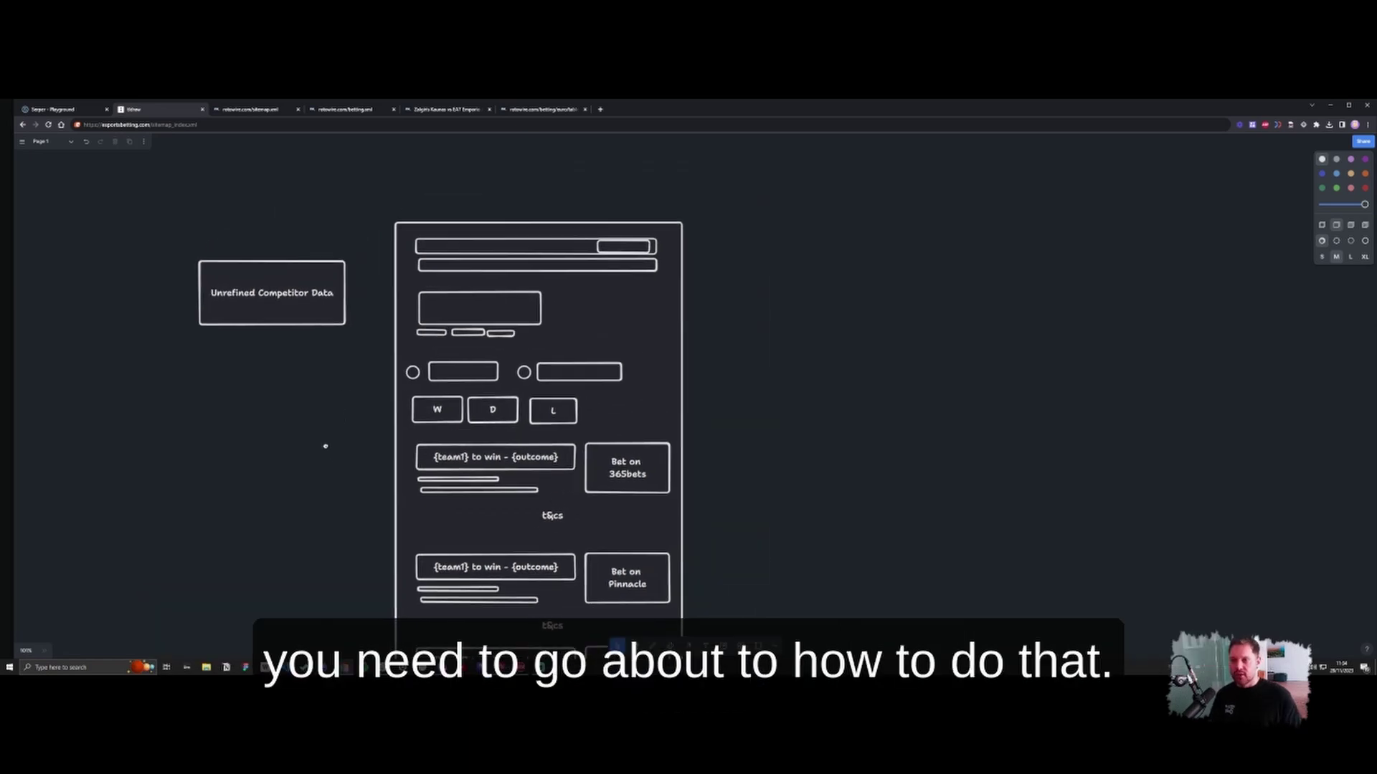
{"action": "left_click_drag", "start_coordinate": [294, 168], "coordinate": [595, 445]}
{"action": "scroll", "coordinate": [509, 380], "scroll_direction": "down", "scroll_amount": 4}
{"action": "left_click_drag", "start_coordinate": [564, 523], "coordinate": [435, 328]}
{"action": "scroll", "coordinate": [482, 377], "scroll_direction": "up", "scroll_amount": 3}
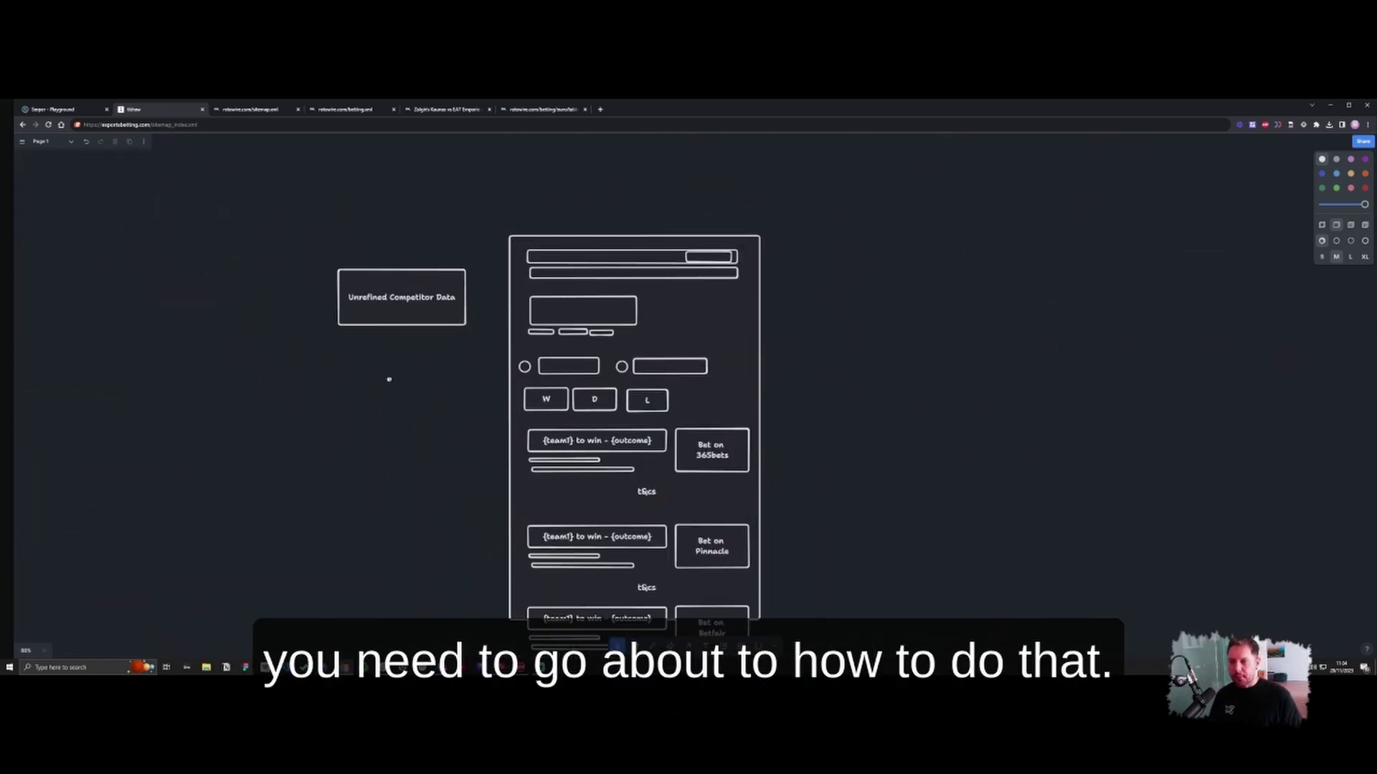
{"action": "left_click_drag", "start_coordinate": [388, 378], "coordinate": [285, 377]}
{"action": "mouse_move", "coordinate": [387, 208]}
{"action": "left_mouse_down"}
{"action": "mouse_move", "coordinate": [637, 520]}
{"action": "mouse_move", "coordinate": [426, 218]}
{"action": "left_mouse_up"}
{"action": "type", "text": "t"}
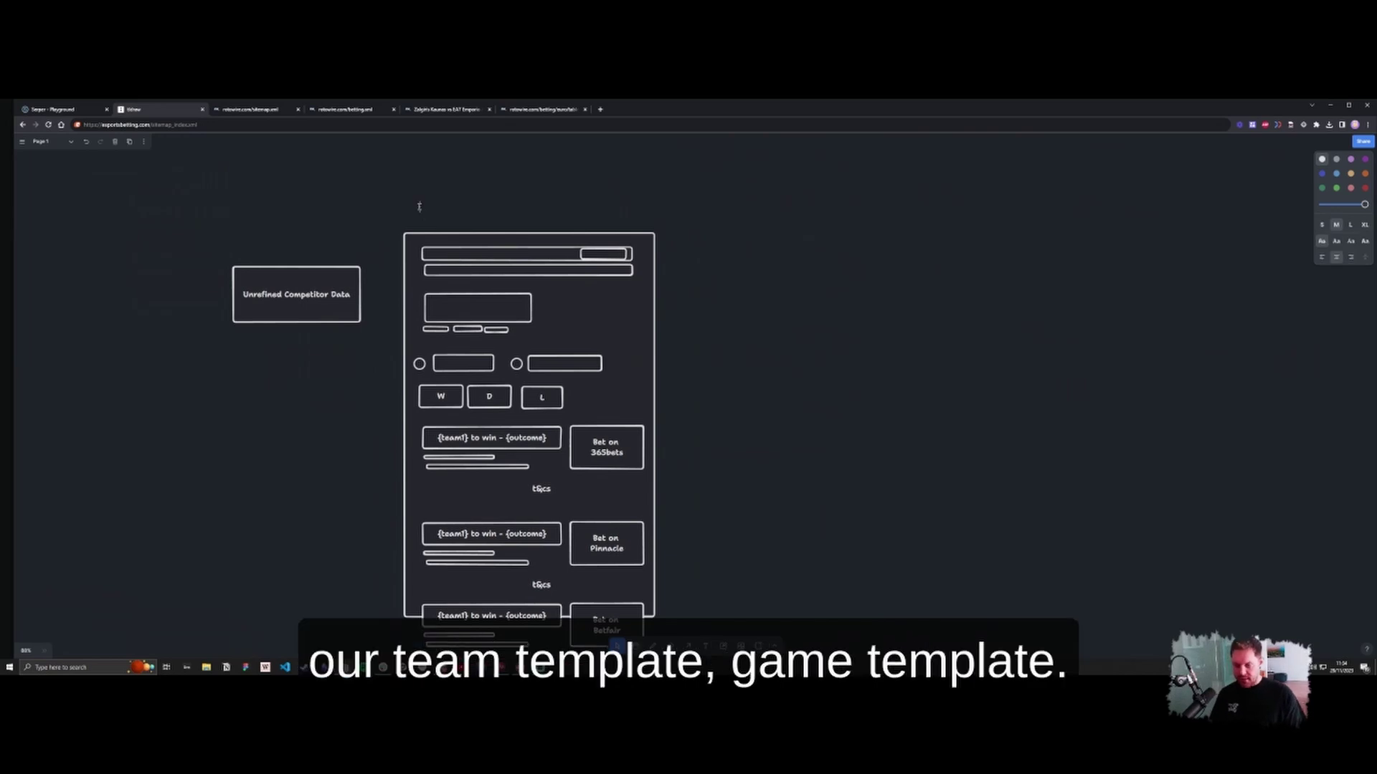
{"action": "type", "text": "Game Template"}
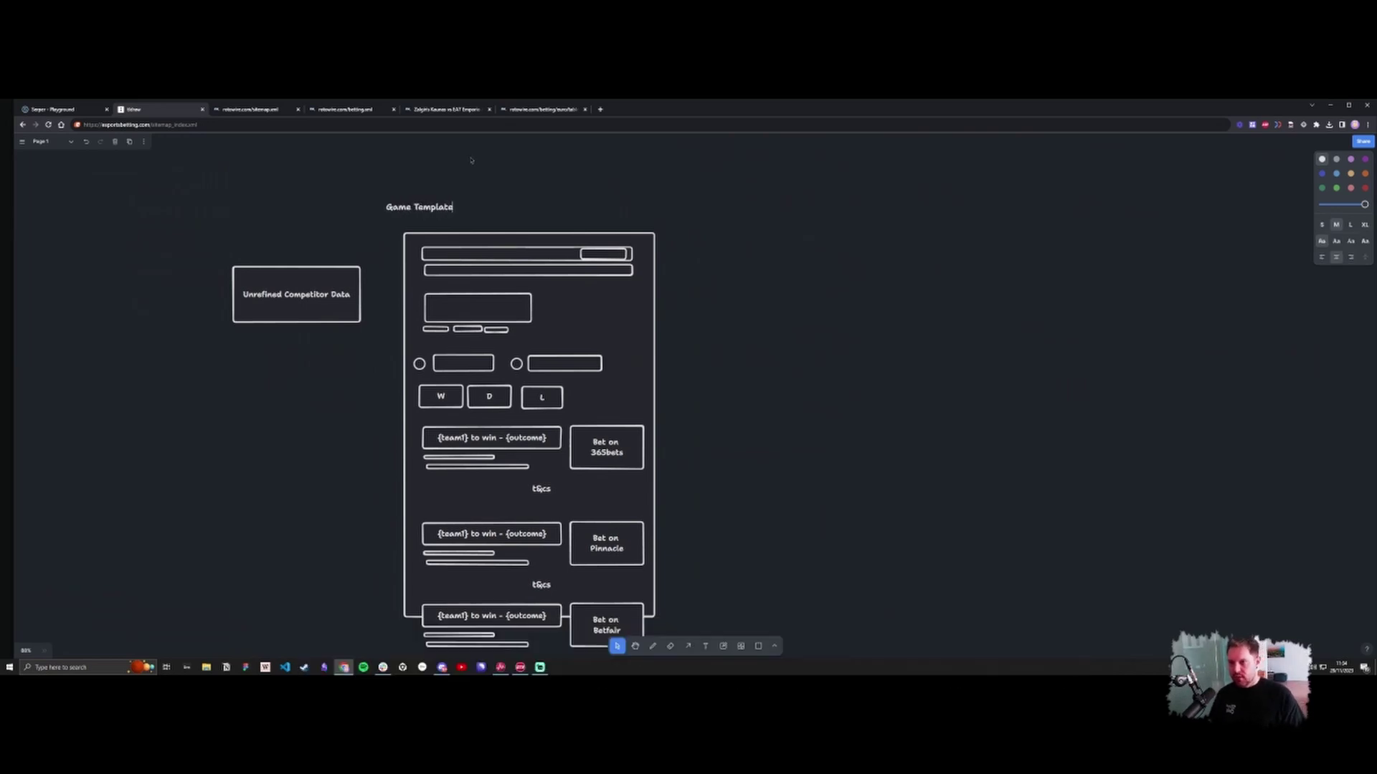
{"action": "key", "text": "Escape"}
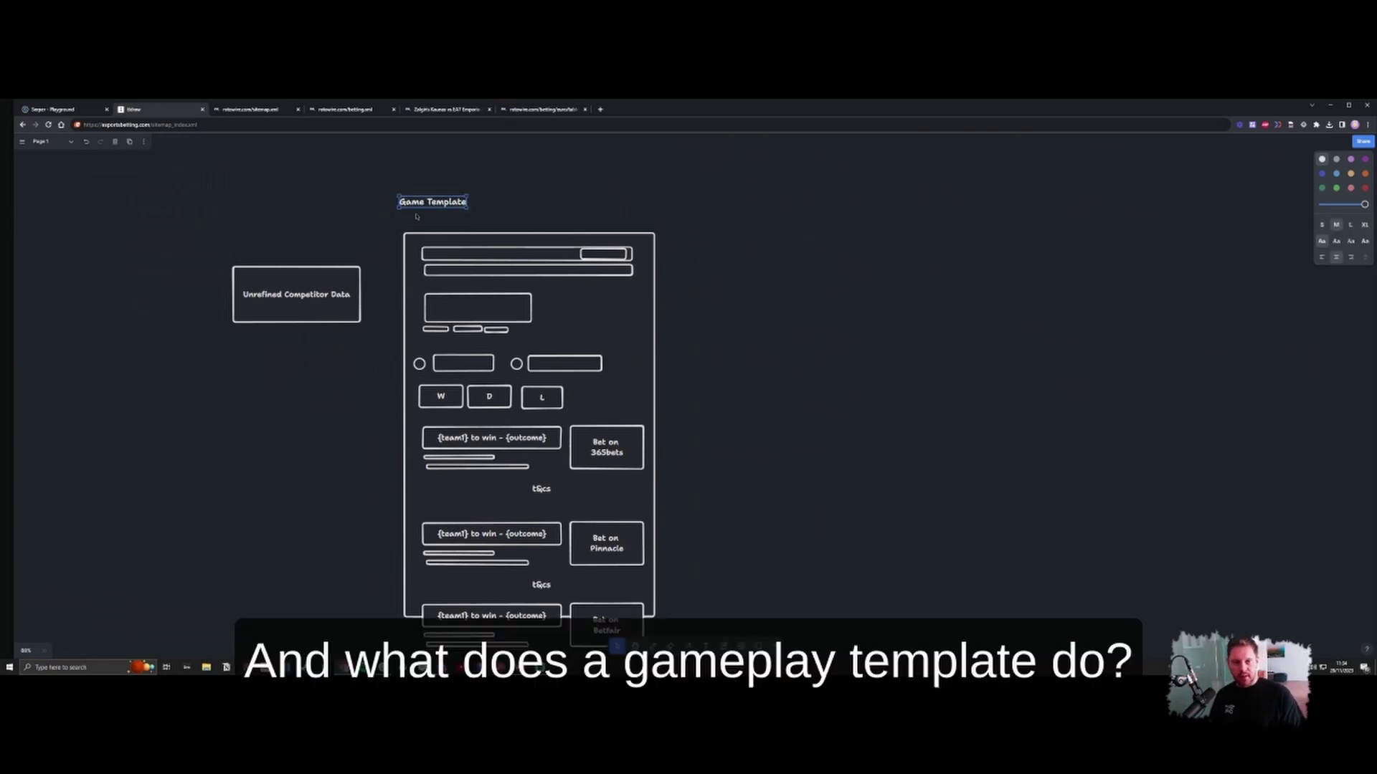
- Add the text "Shows odds for games" between the title and the page frame, lining both texts up with the frame's left edge
{"action": "double_click", "coordinate": [401, 219]}
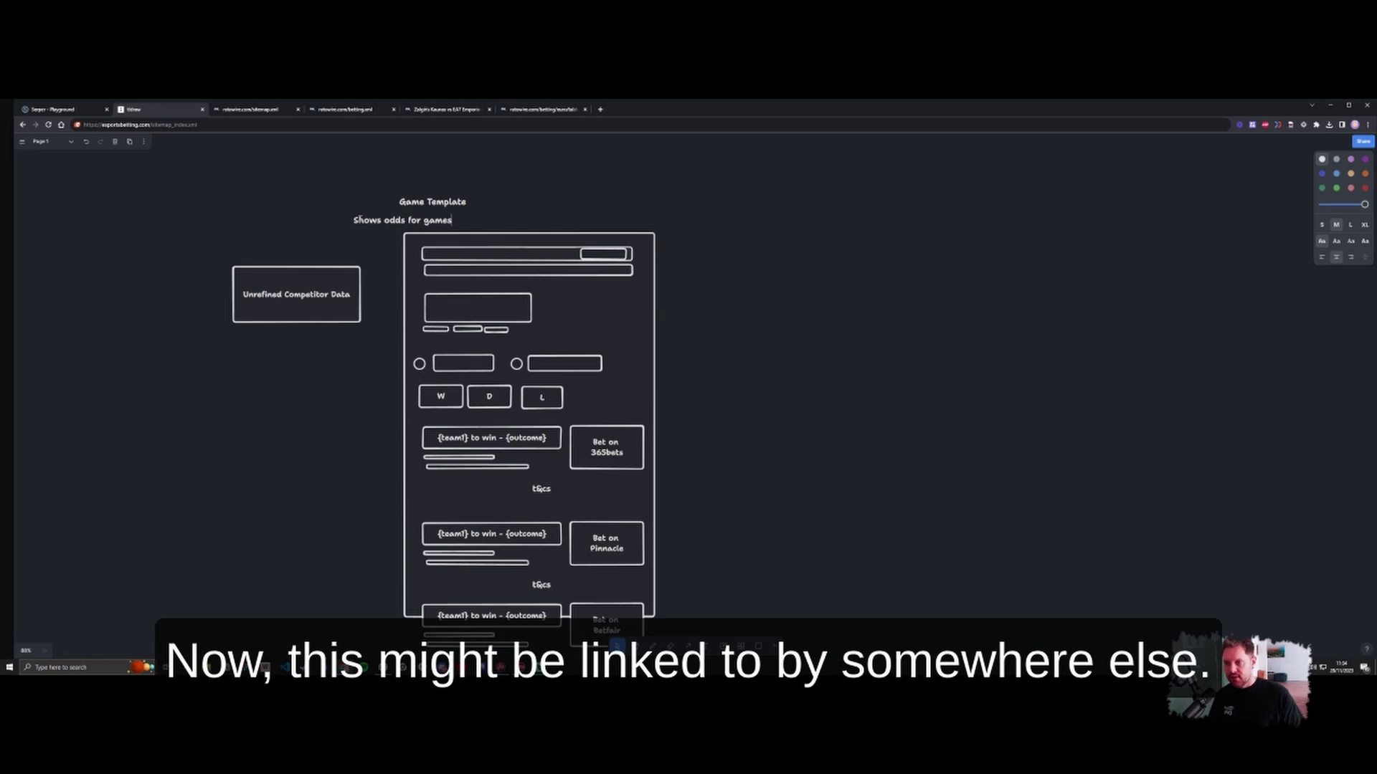
{"action": "key", "text": "Escape"}
{"action": "left_click_drag", "start_coordinate": [380, 221], "coordinate": [428, 206]}
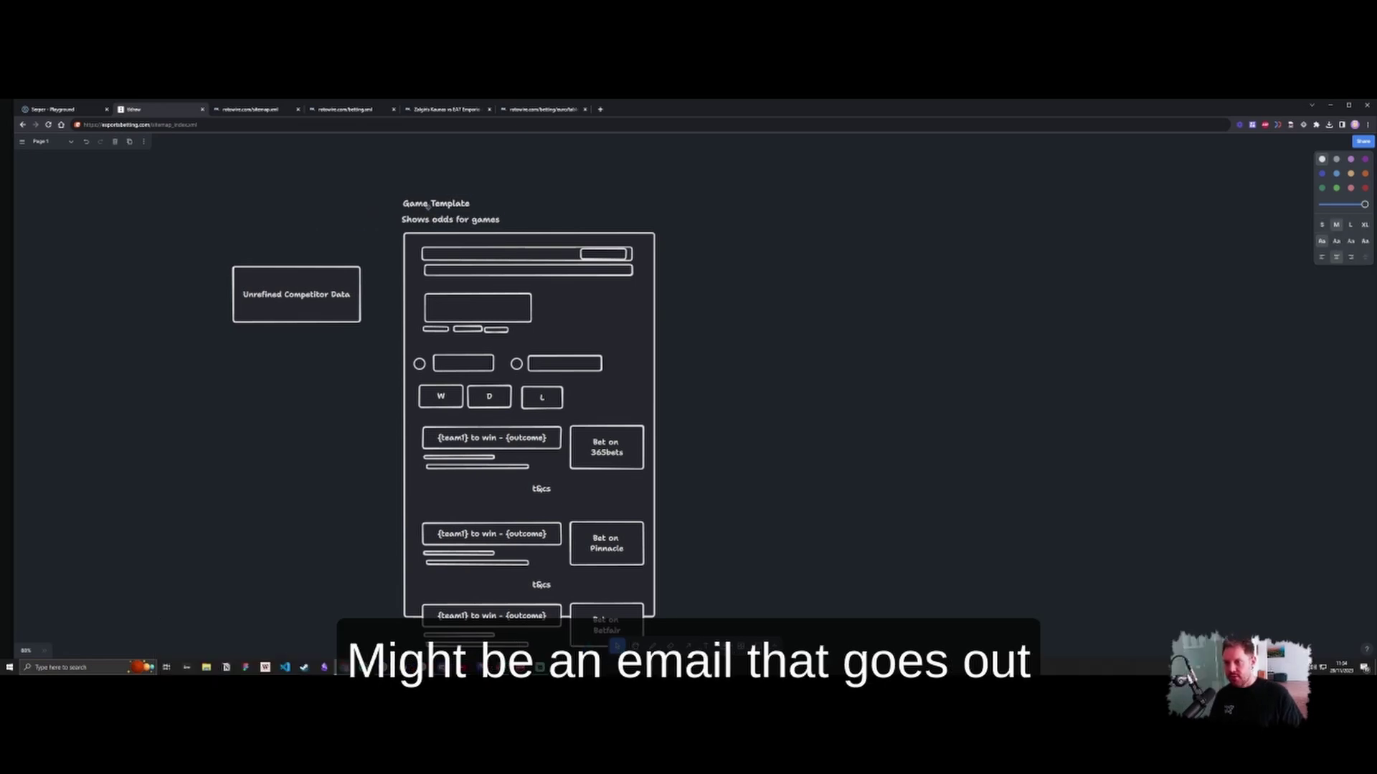
{"action": "left_click", "coordinate": [428, 207]}
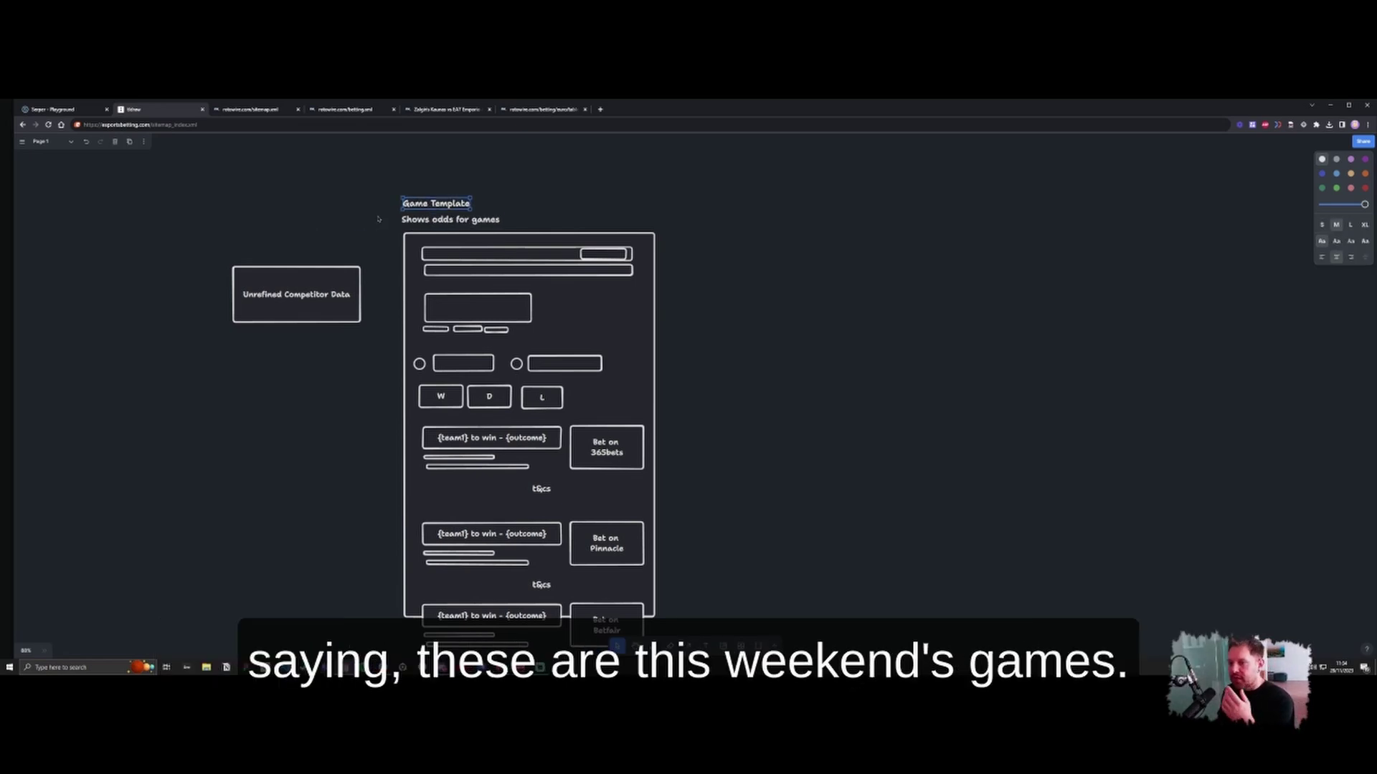
{"action": "left_click", "coordinate": [405, 220]}
{"action": "left_click", "coordinate": [372, 226]}
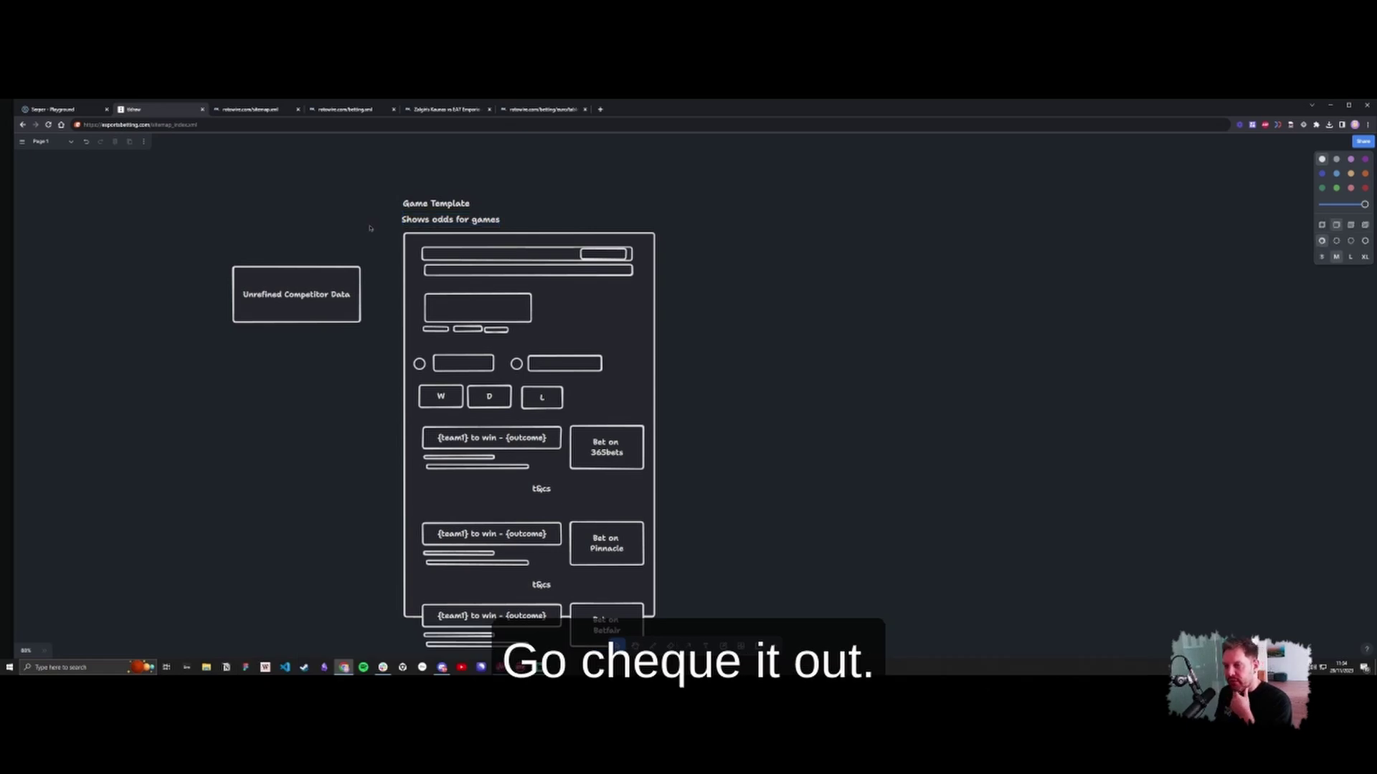
{"action": "left_click", "coordinate": [433, 218]}
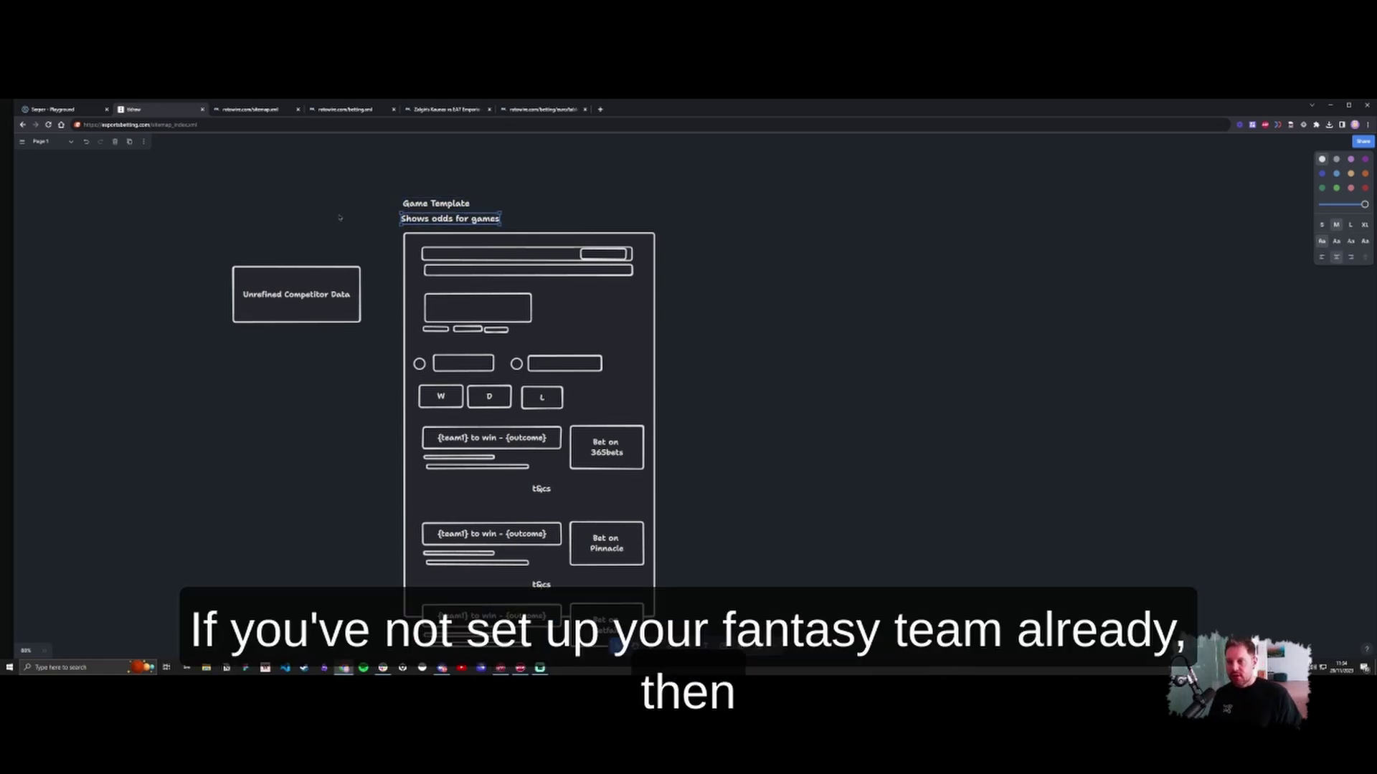
- Move the "Unrefined Competitor Data" box closer to the frame and, below it, add "User" text with an arrow to a "Team 1" box
{"action": "left_click_drag", "start_coordinate": [296, 301], "coordinate": [321, 286]}
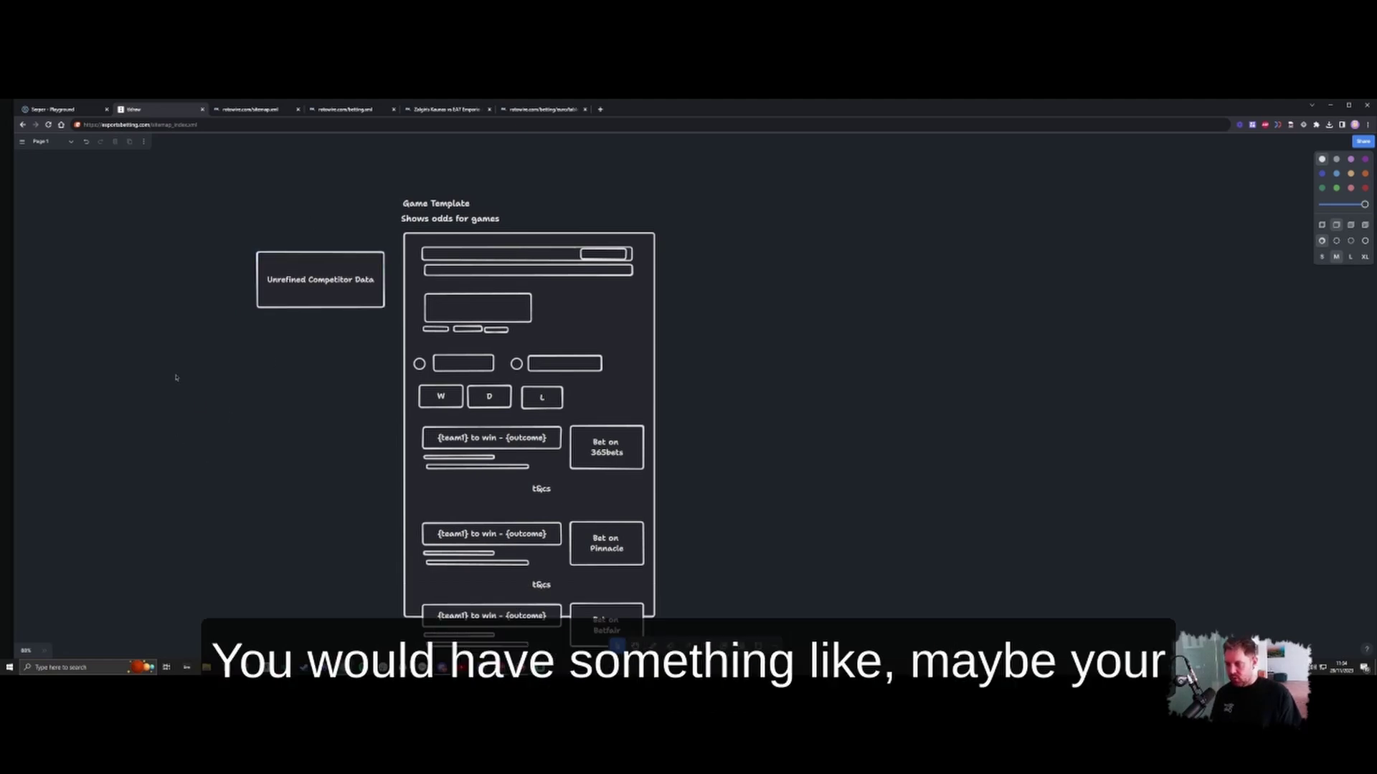
{"action": "key", "text": "t"}
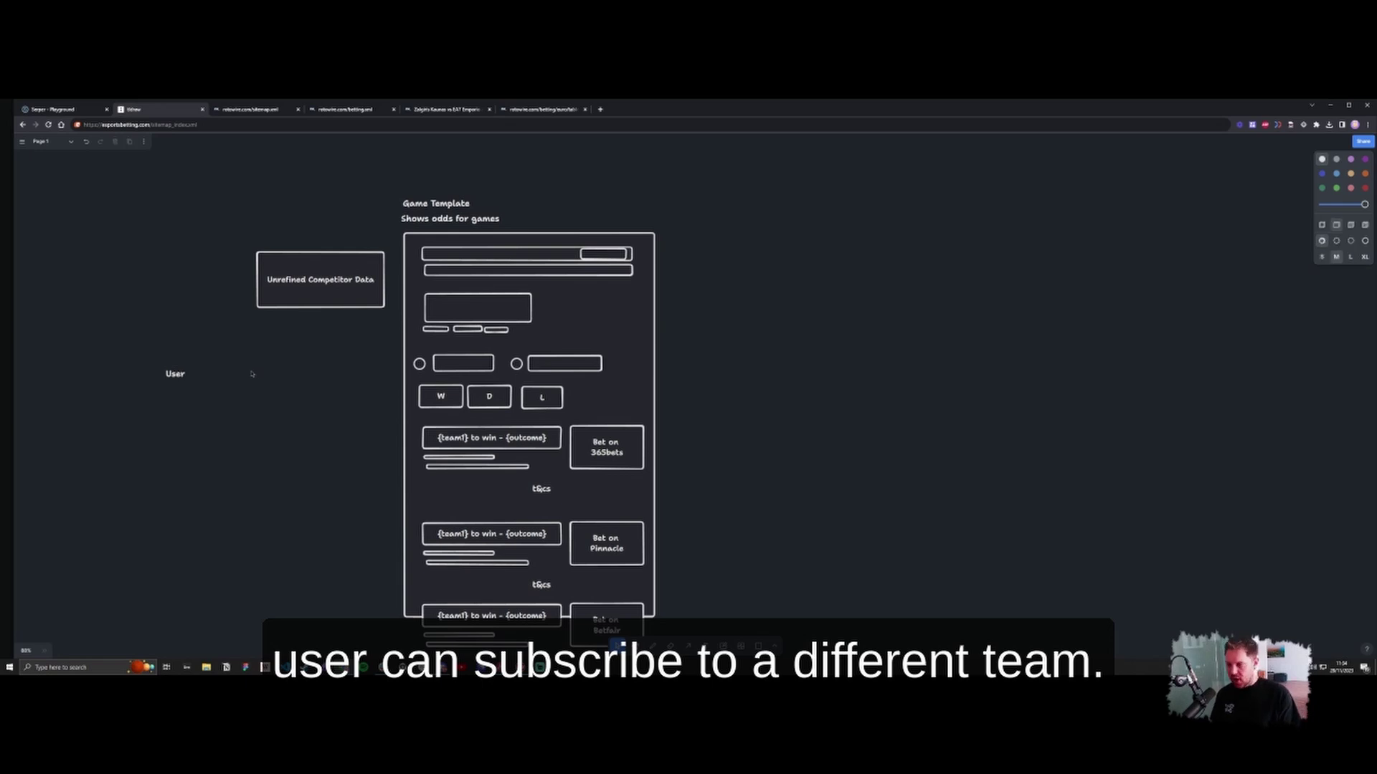
{"action": "key", "text": "t"}
{"action": "left_click", "coordinate": [228, 357]}
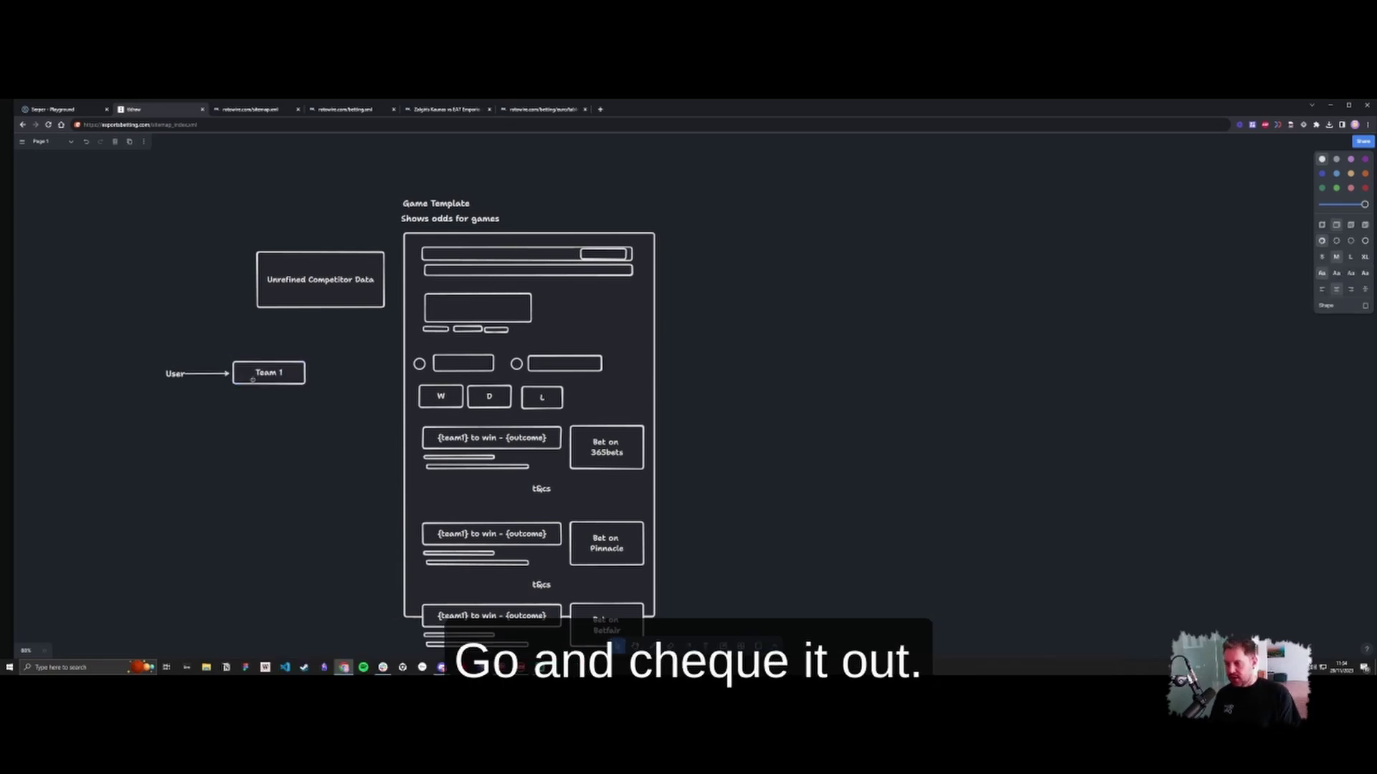
{"action": "key", "text": "Escape"}
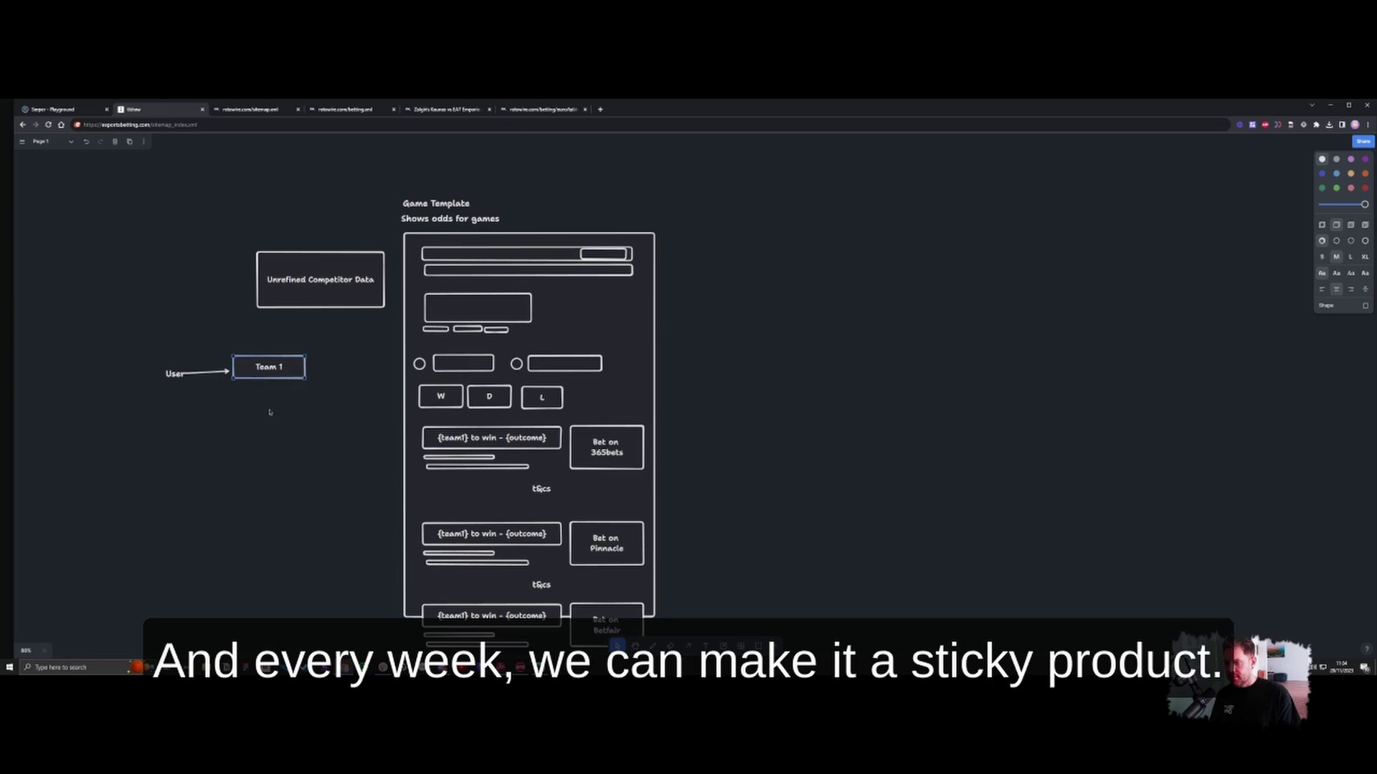
{"action": "left_click_drag", "start_coordinate": [99, 334], "coordinate": [255, 389]}
{"action": "left_click", "coordinate": [324, 356]}
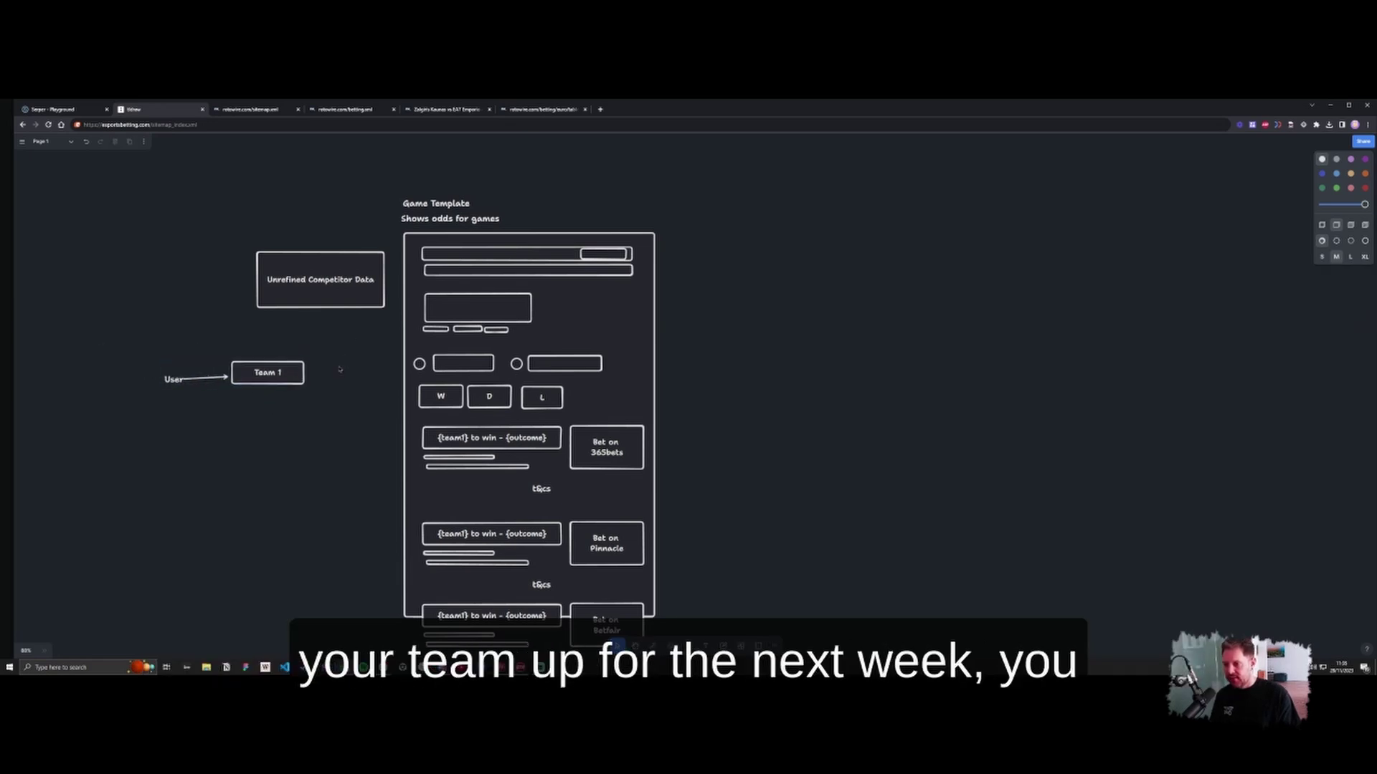
- Add the text labels "Injuries" and "Predictions", stacked beside the "Team 1" box
{"action": "key", "text": "t"}
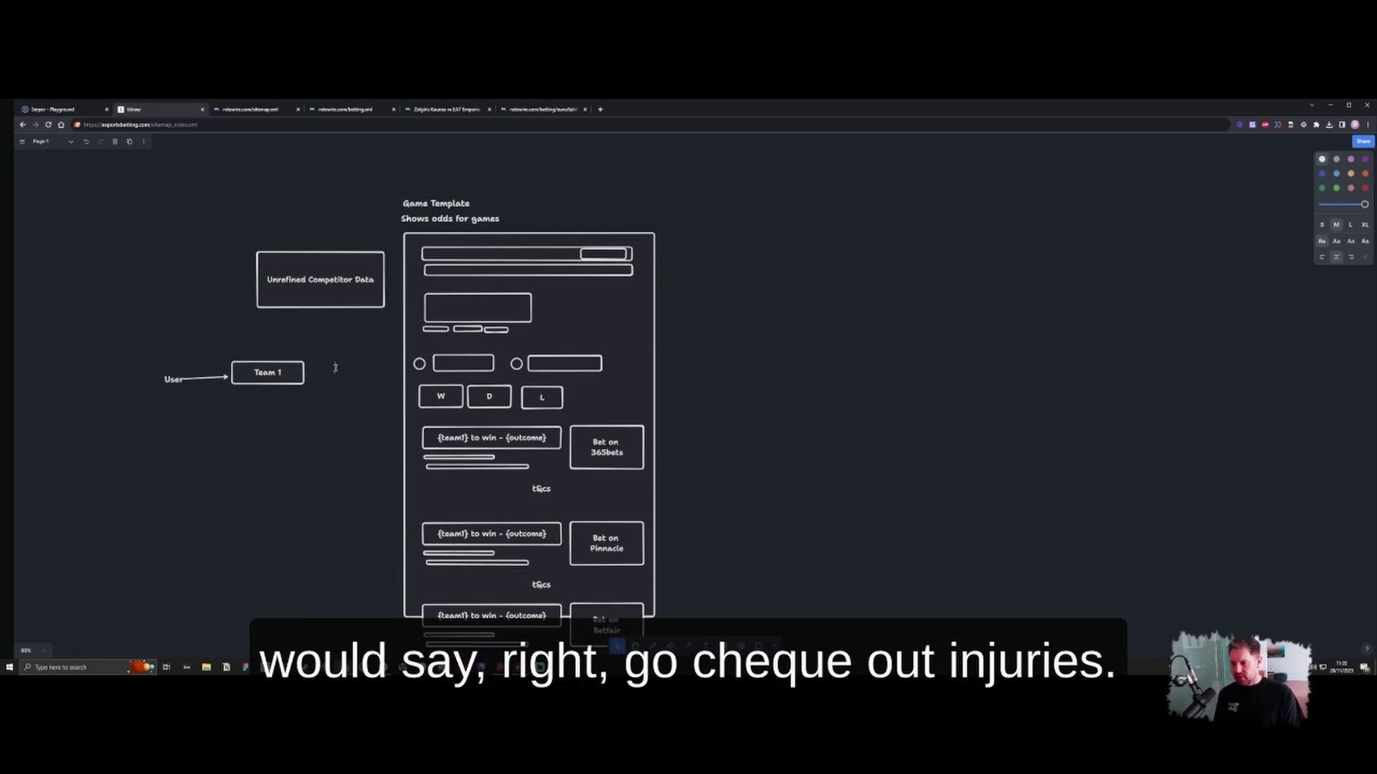
{"action": "type", "text": "Injuries"}
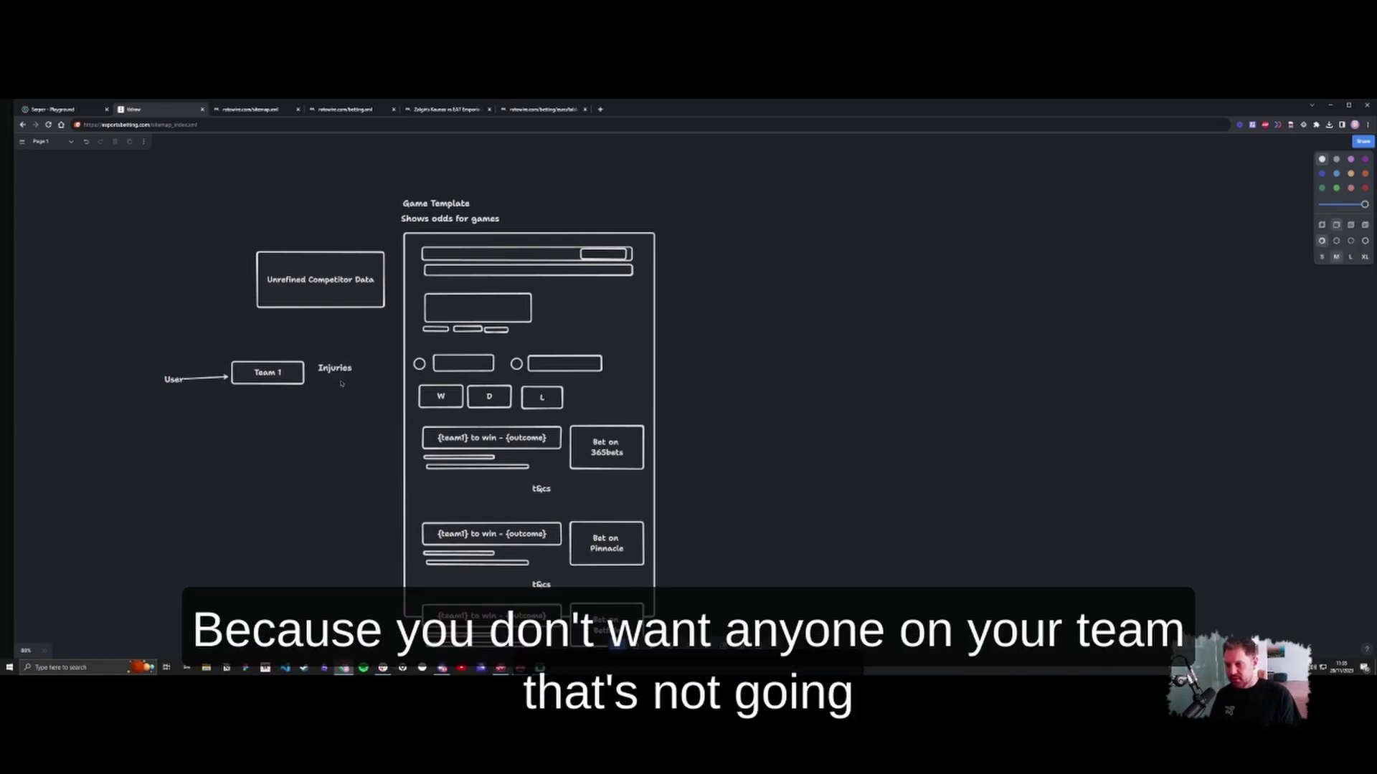
{"action": "left_click_drag", "start_coordinate": [334, 368], "coordinate": [349, 392]}
{"action": "double_click", "coordinate": [350, 392]}
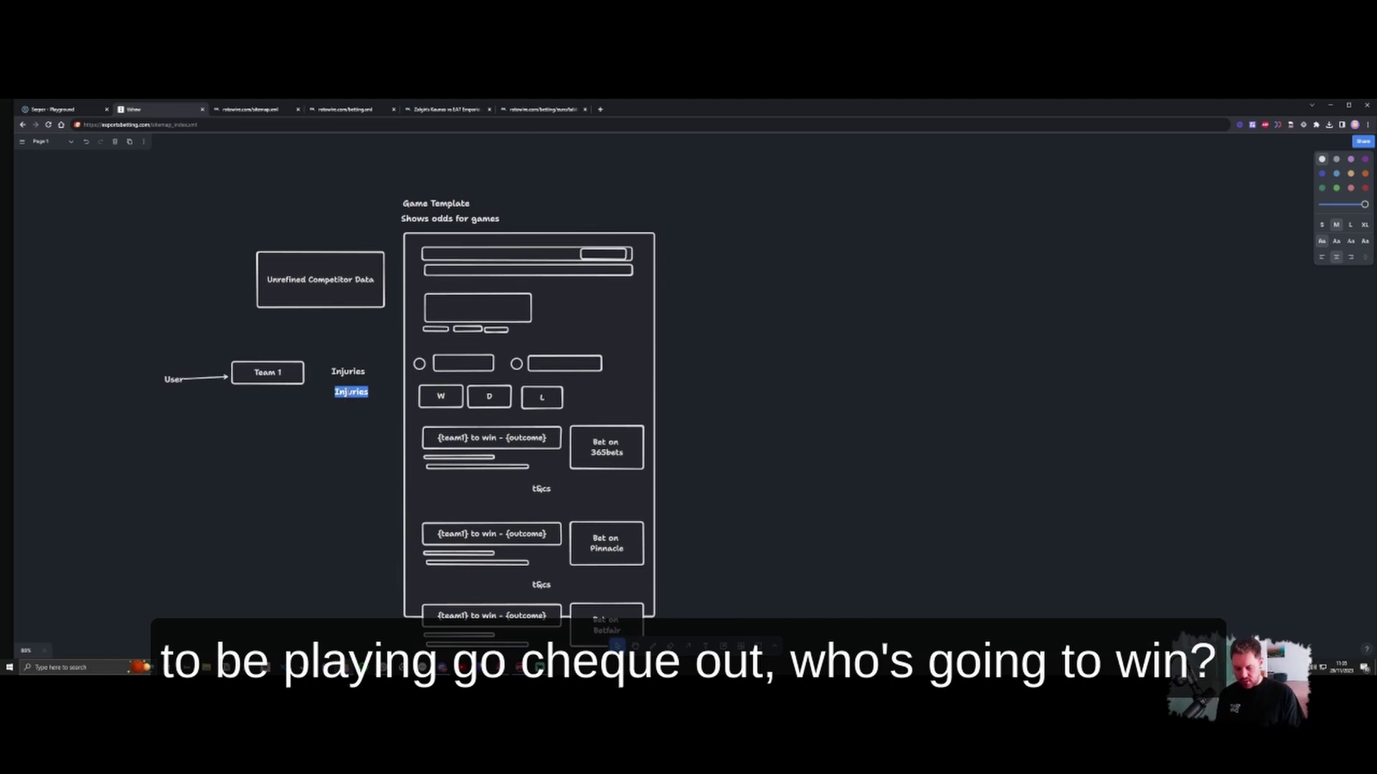
{"action": "type", "text": "Predictions"}
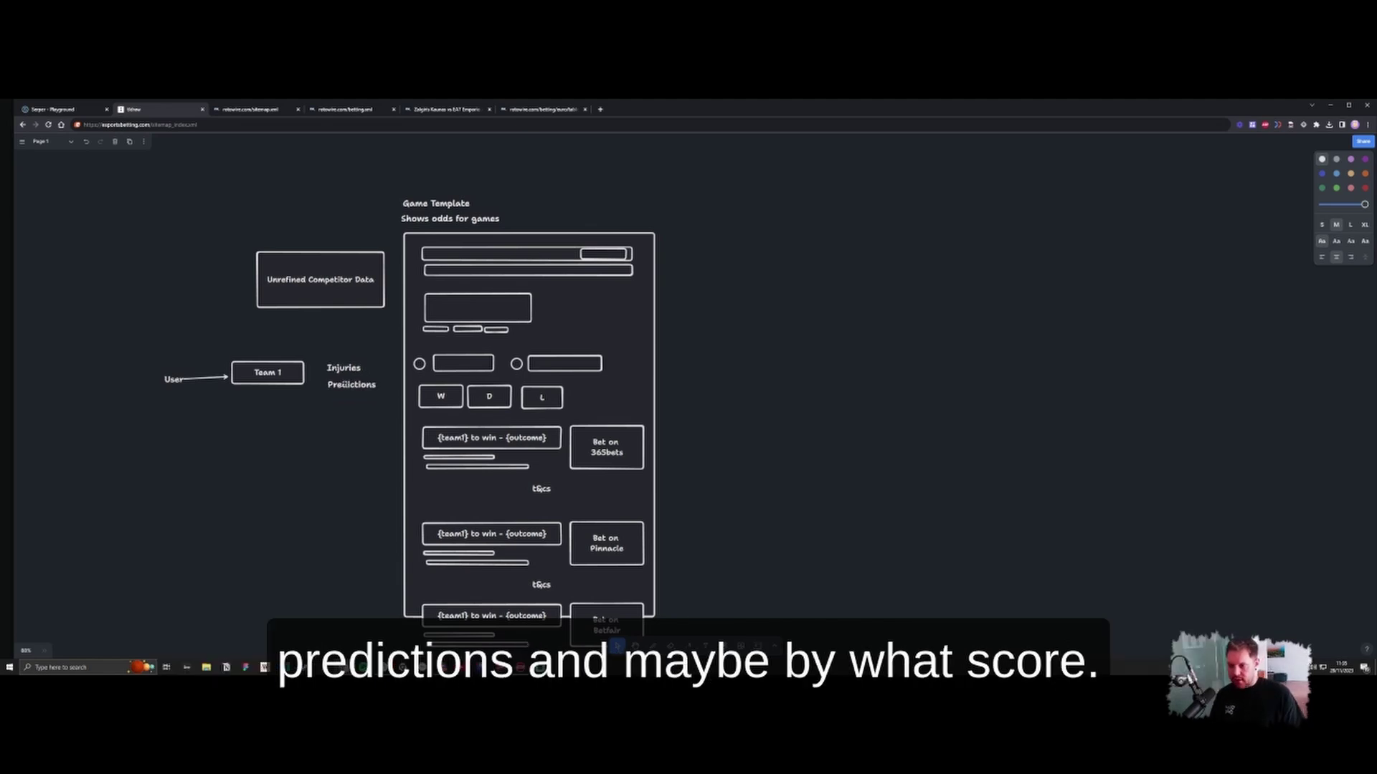
{"action": "mouse_move", "coordinate": [347, 388]}
{"action": "left_mouse_down"}
{"action": "mouse_move", "coordinate": [342, 368]}
{"action": "mouse_move", "coordinate": [345, 387]}
{"action": "left_mouse_up"}
- Connect "Team 1" with arrows to "Injuries" and "Predictions", and adjust the positions of the labels and the "User" text
{"action": "left_click", "coordinate": [343, 368]}
{"action": "key", "text": "a"}
{"action": "key", "text": "a"}
{"action": "key", "text": "Escape"}
{"action": "left_click_drag", "start_coordinate": [339, 383], "coordinate": [346, 363]}
{"action": "left_click", "coordinate": [331, 421]}
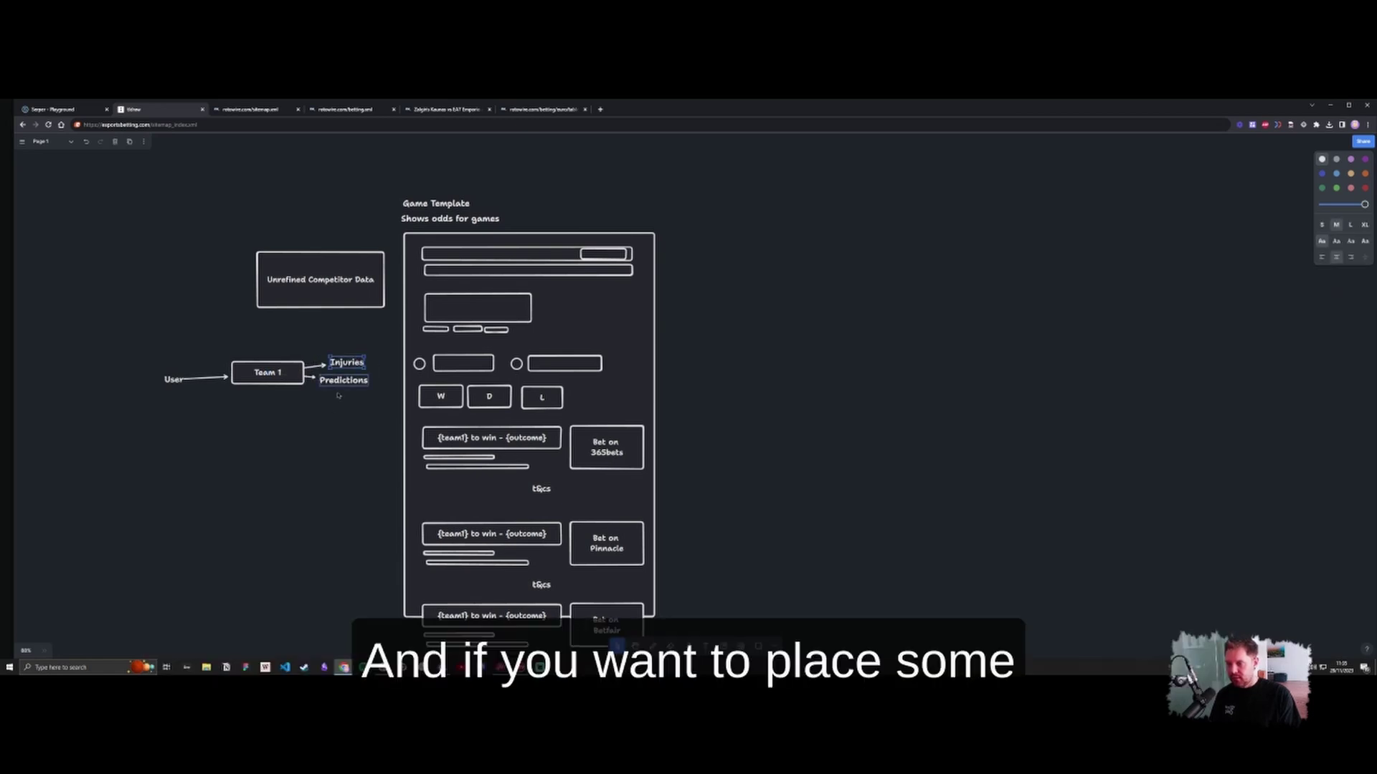
{"action": "left_click", "coordinate": [358, 384], "text": "shift"}
{"action": "left_click", "coordinate": [338, 385]}
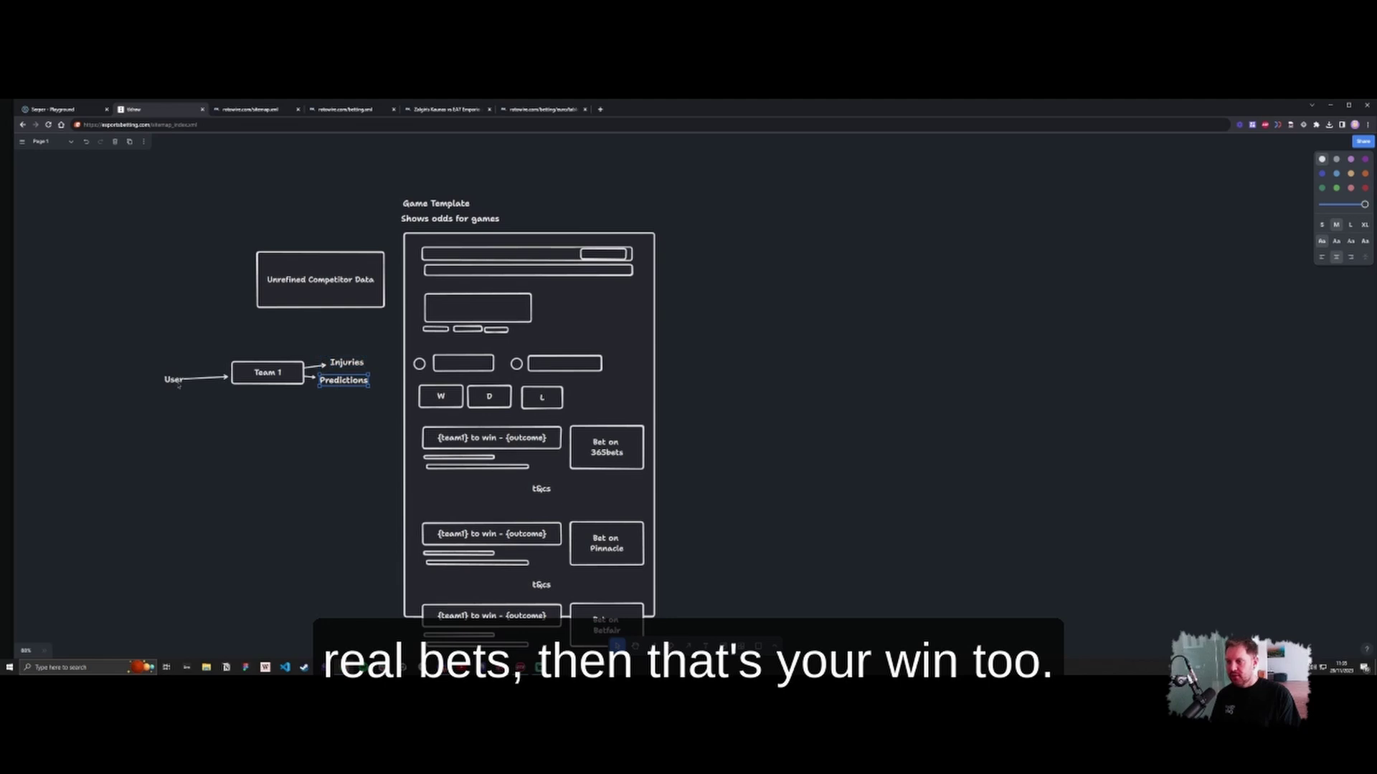
{"action": "left_click_drag", "start_coordinate": [173, 380], "coordinate": [178, 371]}
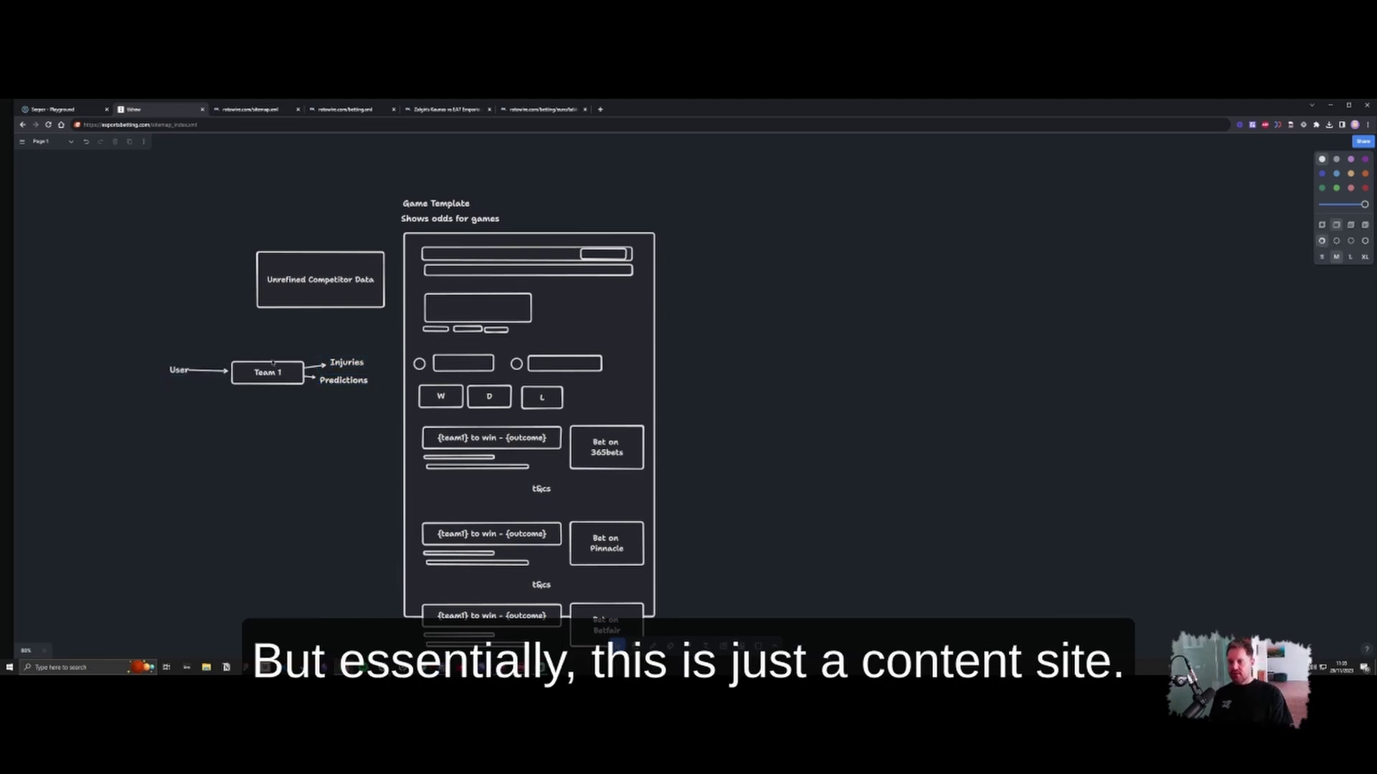
- Nudge the "Game Template" title closer to its subtitle and draw an arrow from the "Bet on 365bets" box outward past the frame
{"action": "left_click_drag", "start_coordinate": [397, 173], "coordinate": [455, 204]}
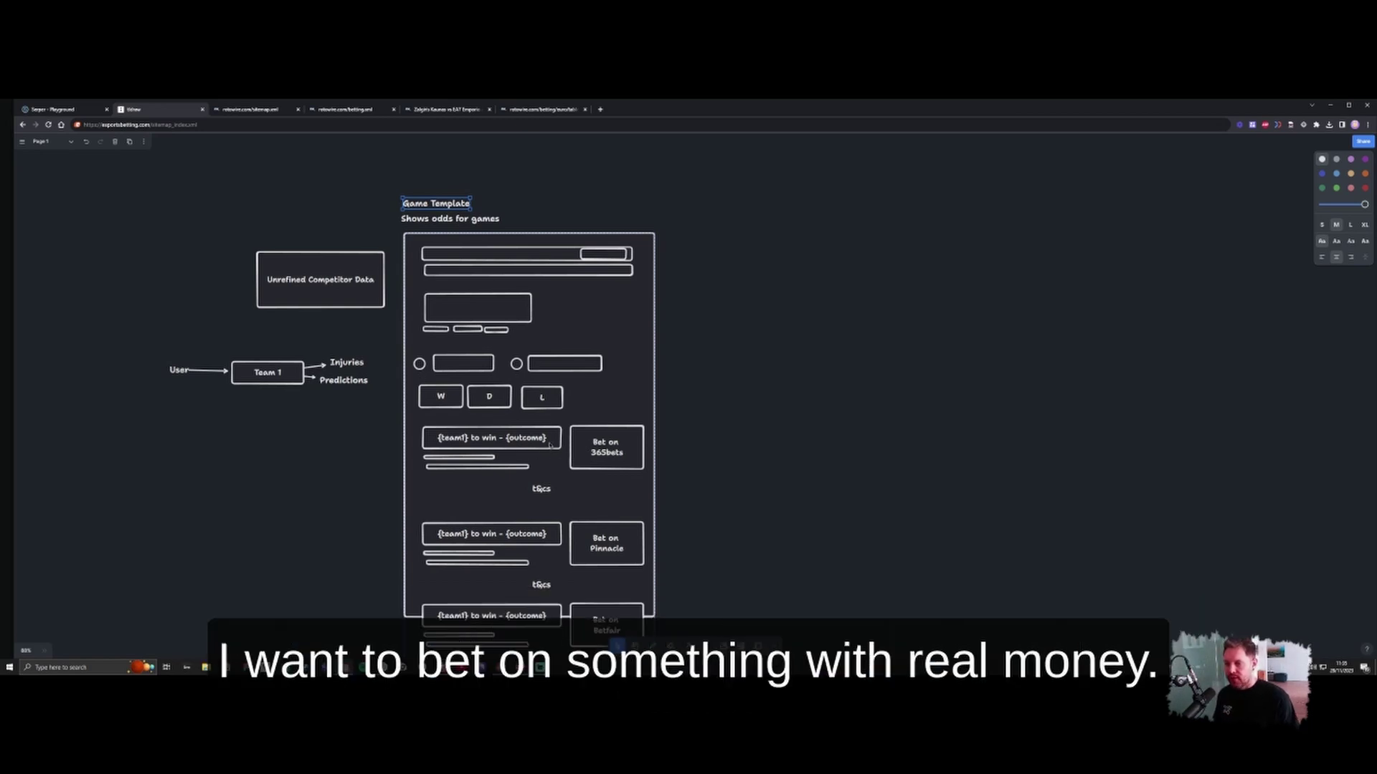
{"action": "key", "text": "a"}
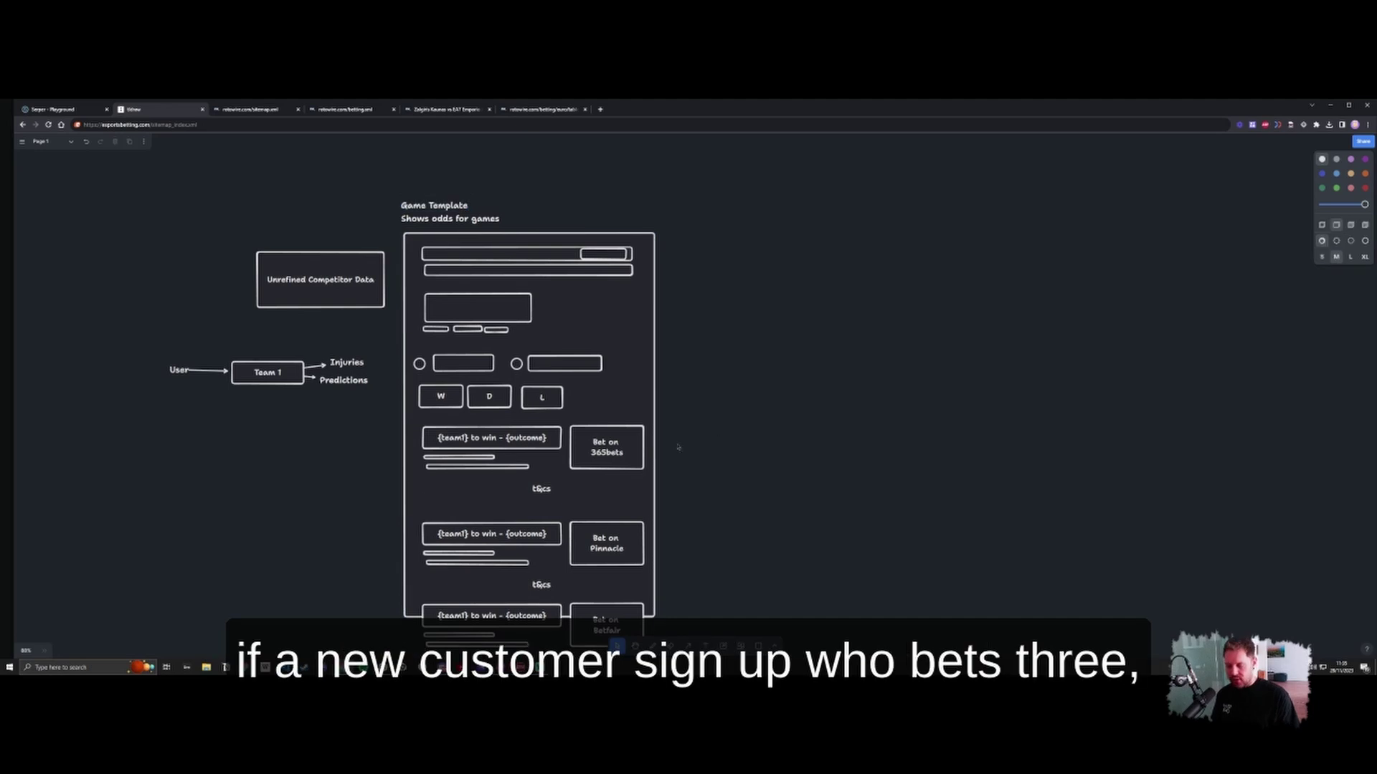
{"action": "left_click_drag", "start_coordinate": [613, 445], "coordinate": [747, 434]}
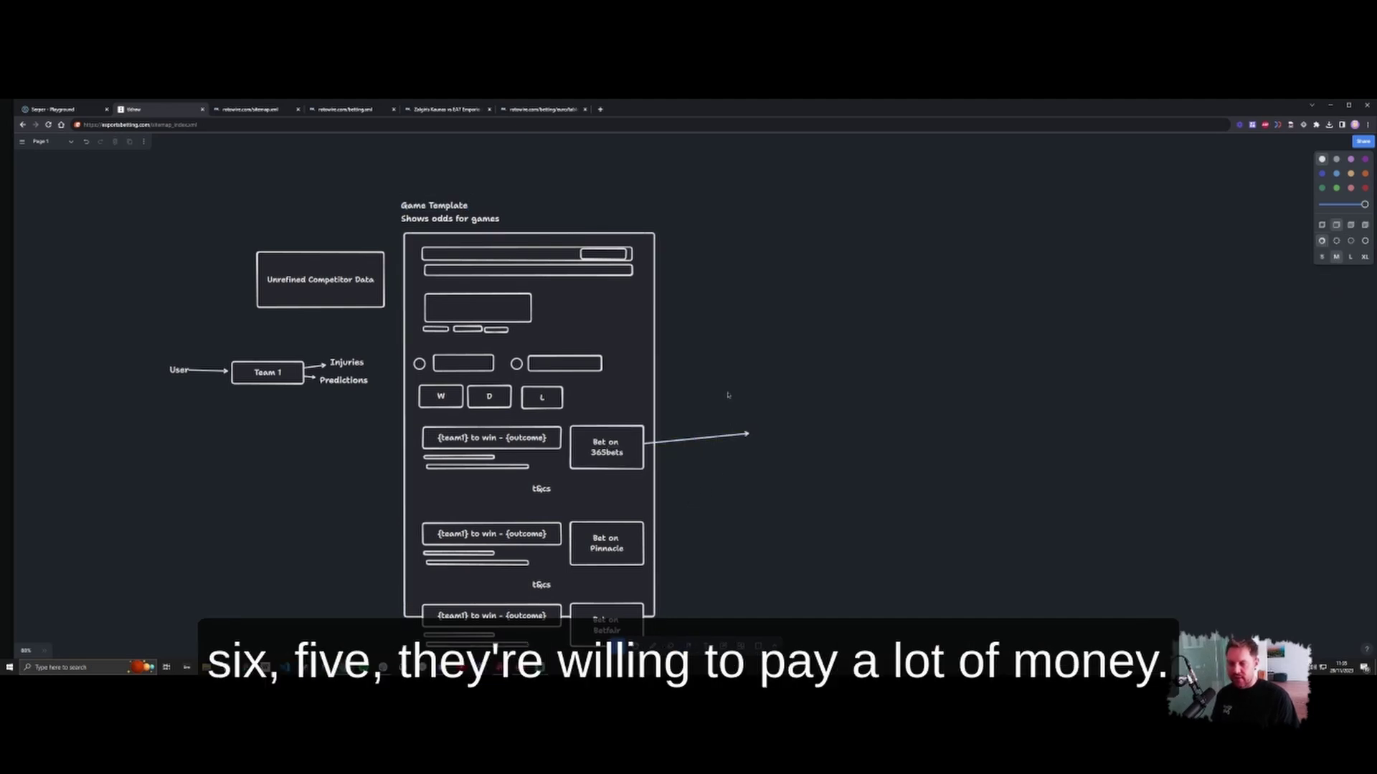
{"action": "left_click", "coordinate": [728, 409]}
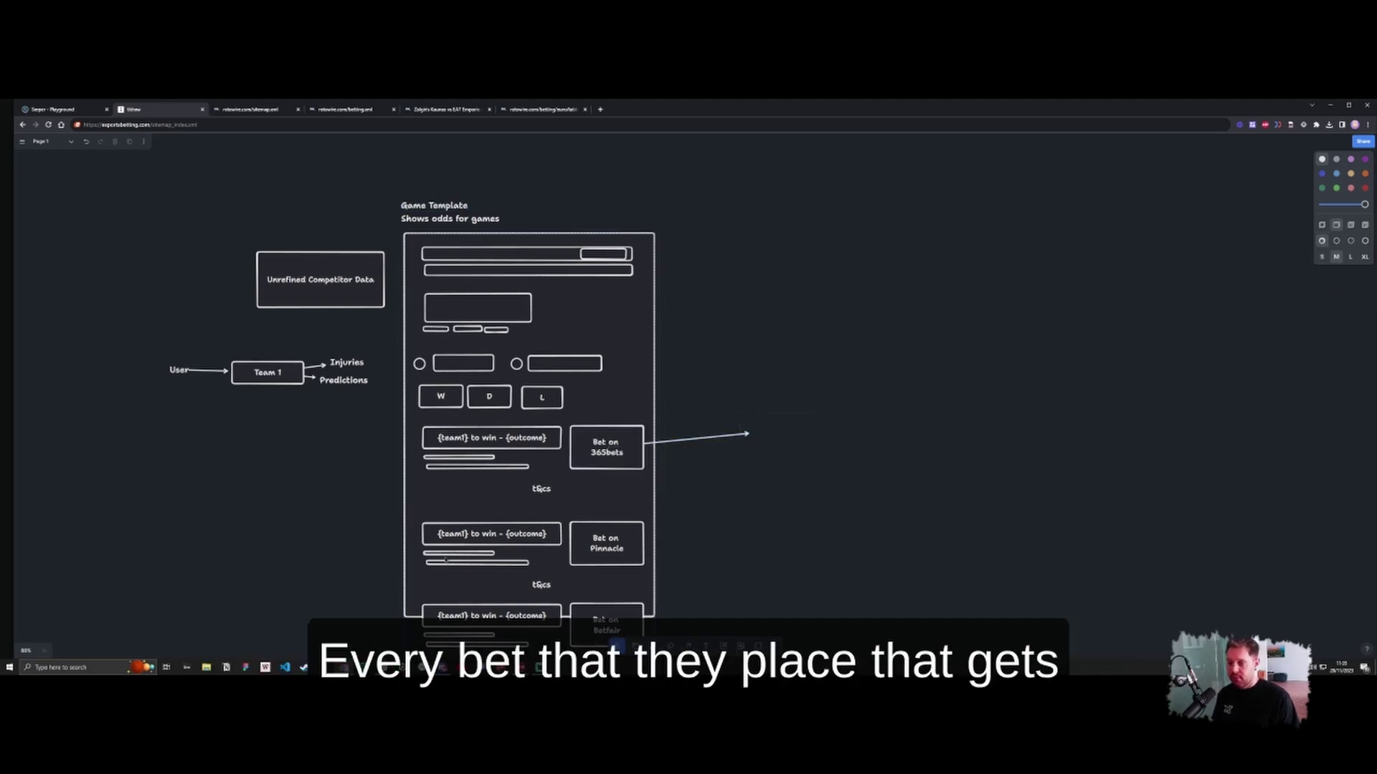
- Draw a rectangle at the end of the 365bets arrow and label it "gambling.com/redirect/{offer-id}"
{"action": "left_click_drag", "start_coordinate": [504, 517], "coordinate": [494, 507]}
{"action": "scroll", "coordinate": [493, 506], "scroll_direction": "down", "scroll_amount": 3}
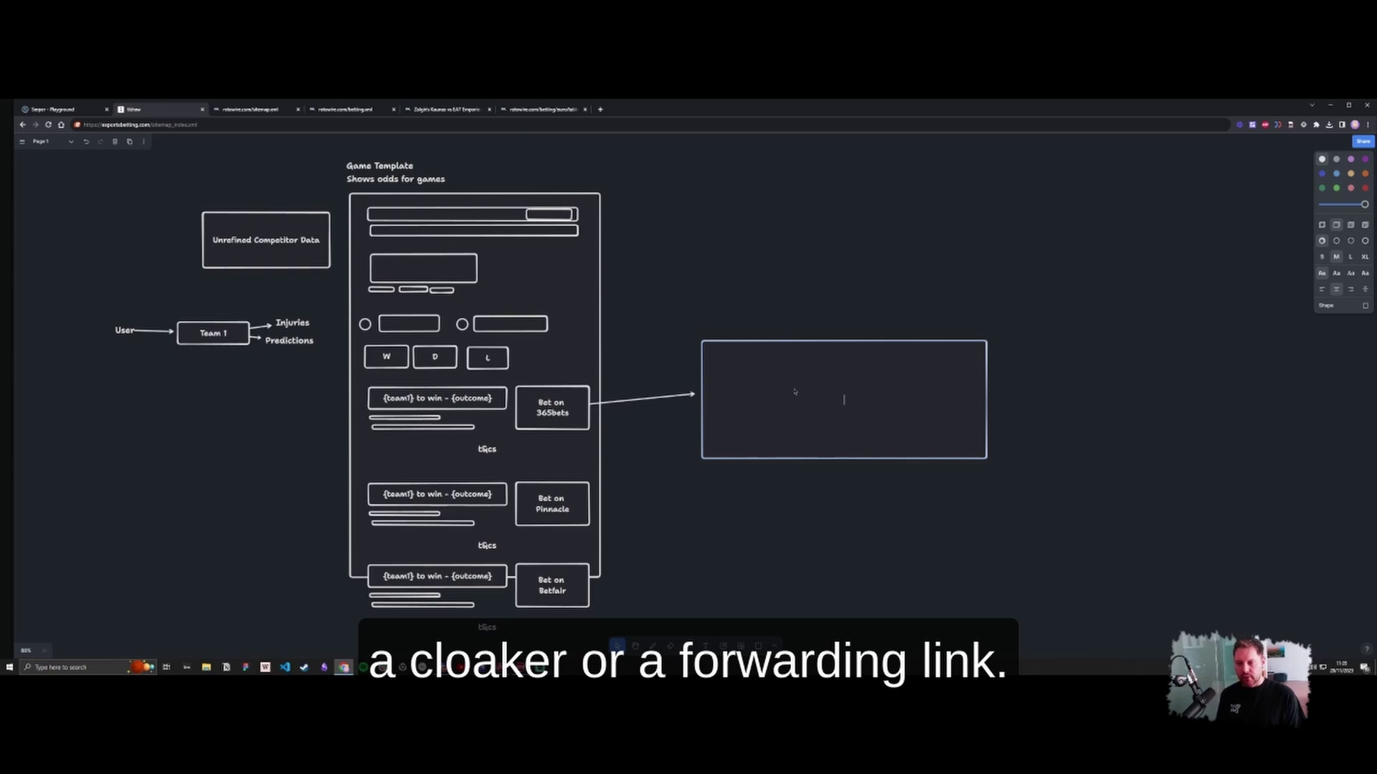
{"action": "double_click", "coordinate": [794, 391]}
{"action": "type", "text": "gambling"}
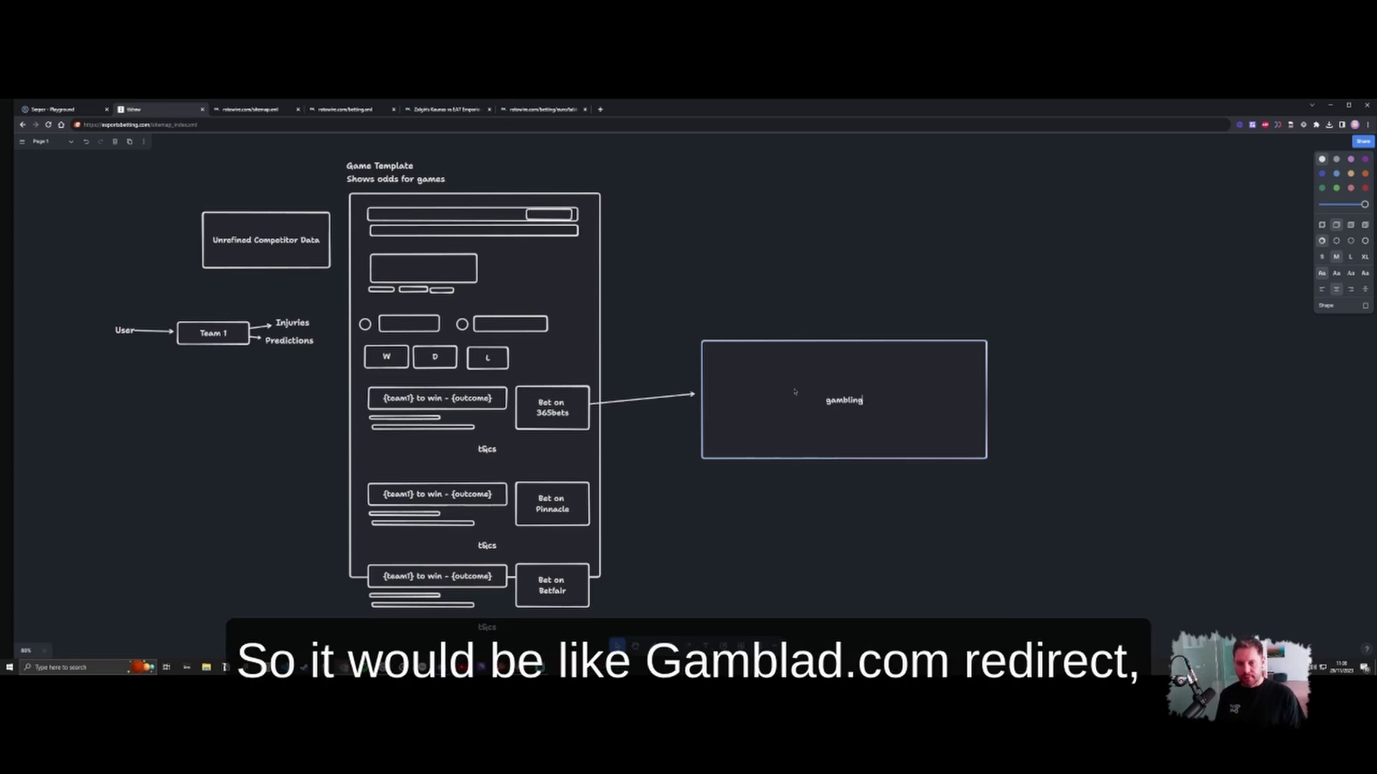
{"action": "type", "text": ".com/"}
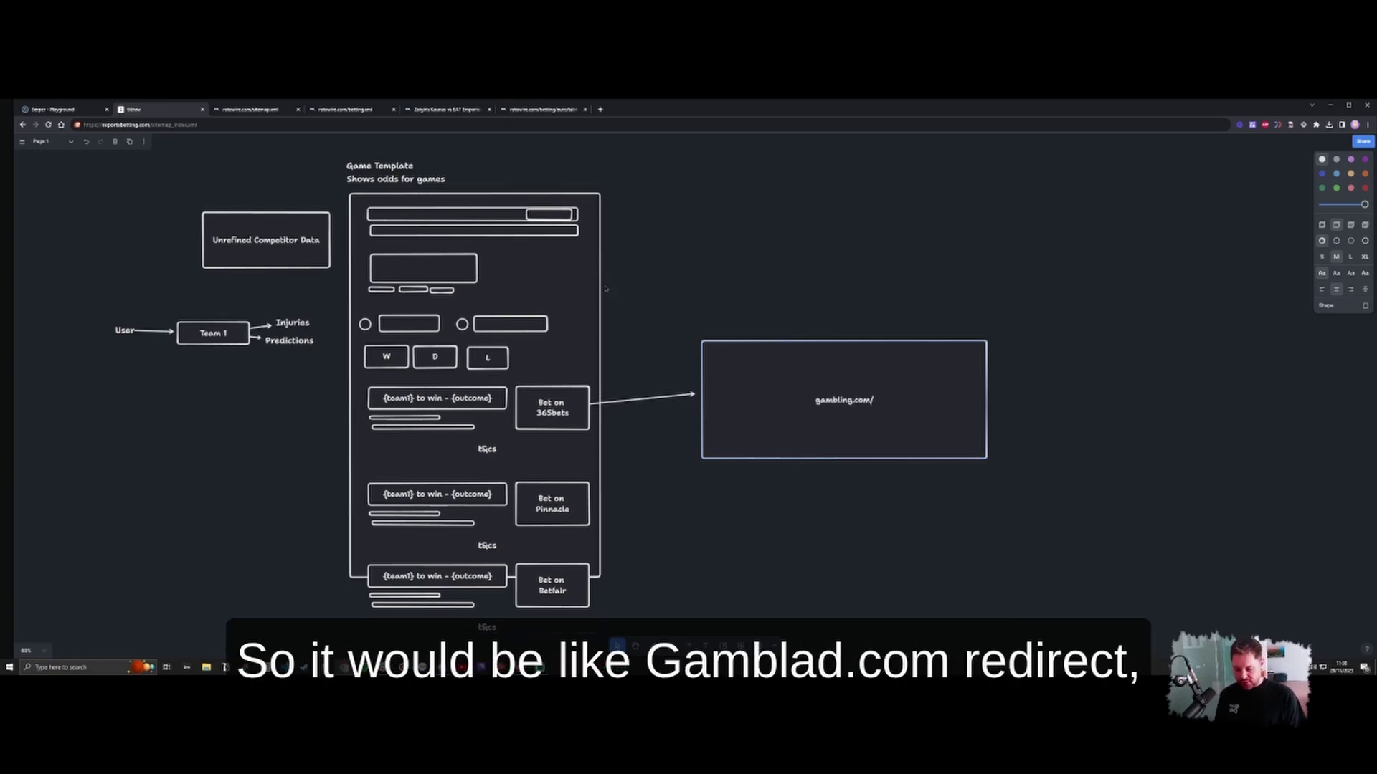
{"action": "type", "text": "redirect/{offer-id}"}
{"action": "key", "text": "Escape"}
- Shrink the redirect box to fit its label, attach the 365bets arrow to it and line the box up with the arrow
{"action": "left_click_drag", "start_coordinate": [987, 458], "coordinate": [817, 392]}
{"action": "left_click", "coordinate": [836, 416]}
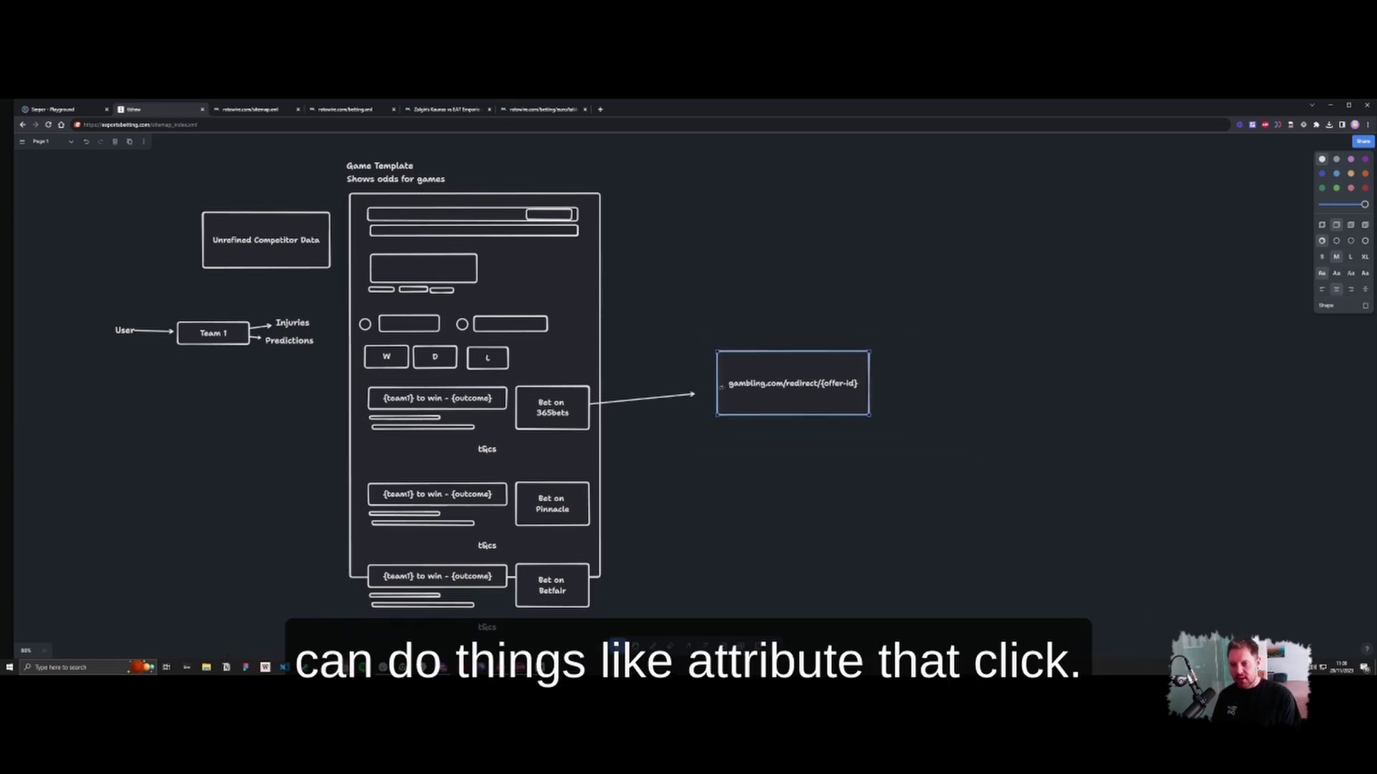
{"action": "double_click", "coordinate": [817, 392]}
{"action": "left_click", "coordinate": [694, 394]}
{"action": "left_click_drag", "start_coordinate": [745, 402], "coordinate": [744, 412]}
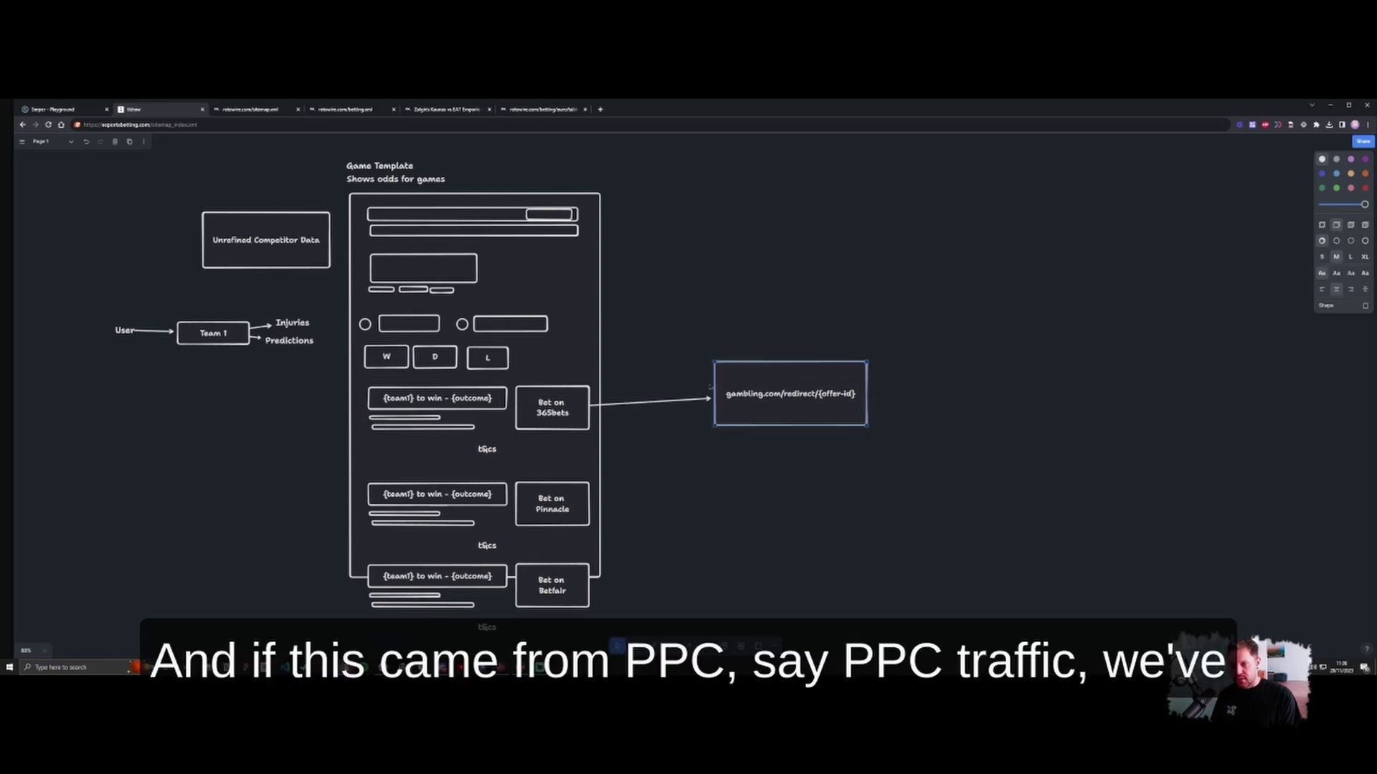
- Add a "PPC" text label above the arrow from "Bet on 365bets" and place a copy above the redirect box
{"action": "left_click_drag", "start_coordinate": [455, 279], "coordinate": [507, 308]}
{"action": "double_click", "coordinate": [608, 172]}
{"action": "type", "text": "Pa"}
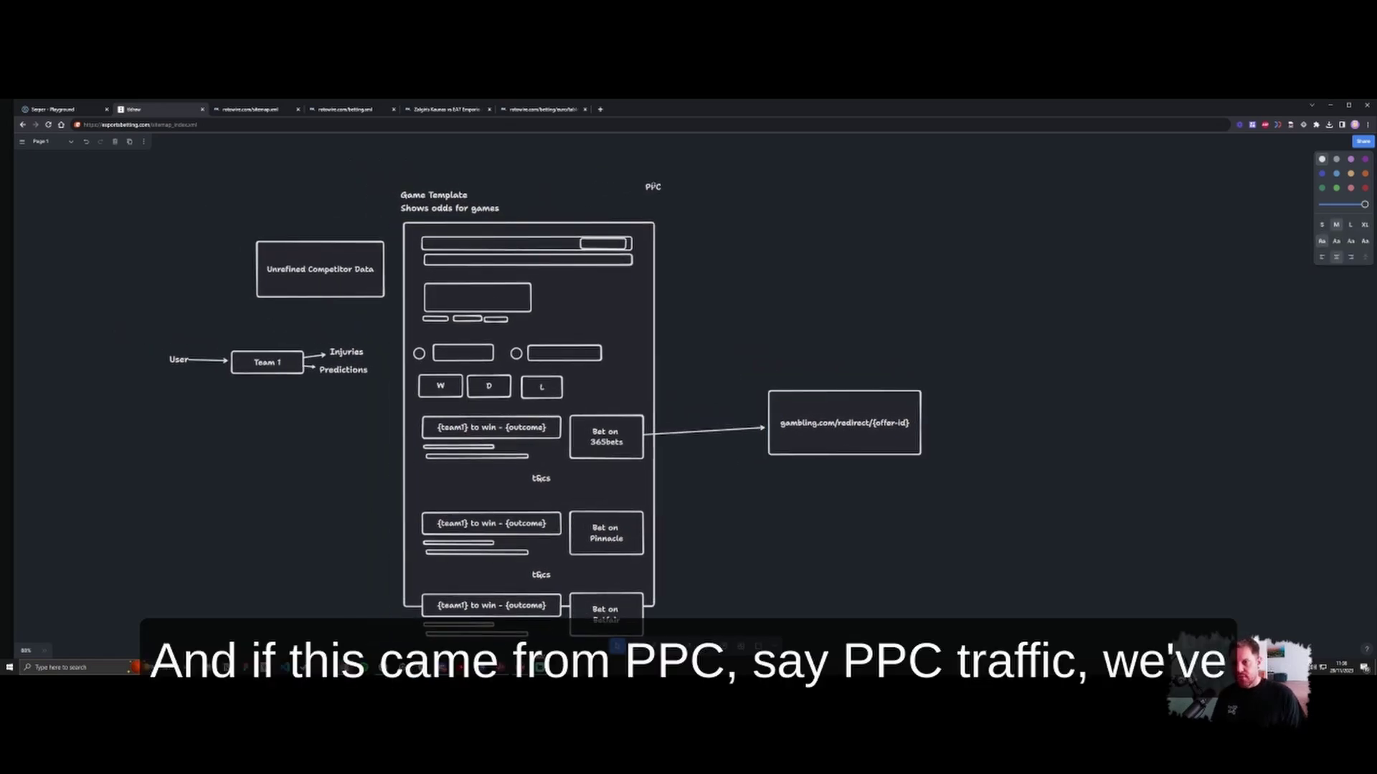
{"action": "left_click_drag", "start_coordinate": [651, 184], "coordinate": [646, 190]}
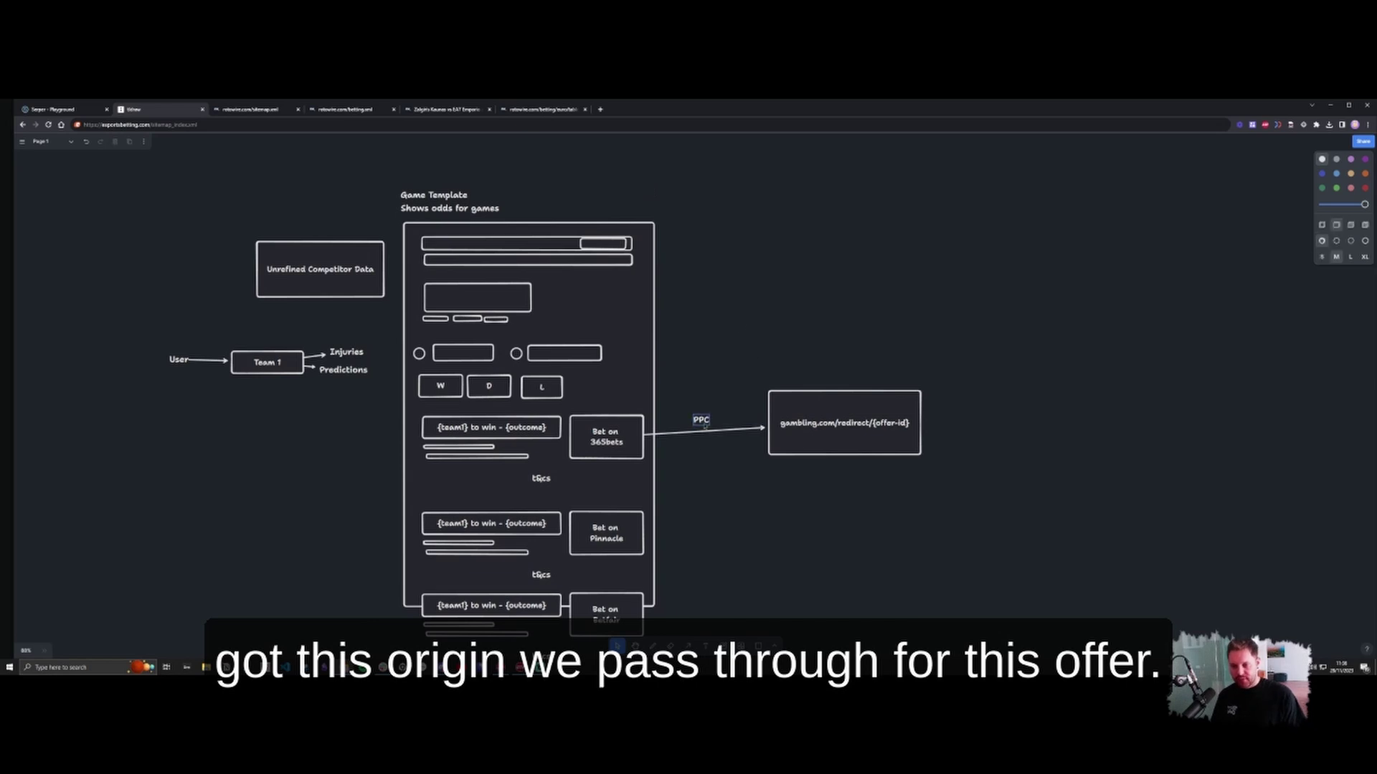
{"action": "scroll", "coordinate": [827, 385], "scroll_direction": "right", "scroll_amount": 2}
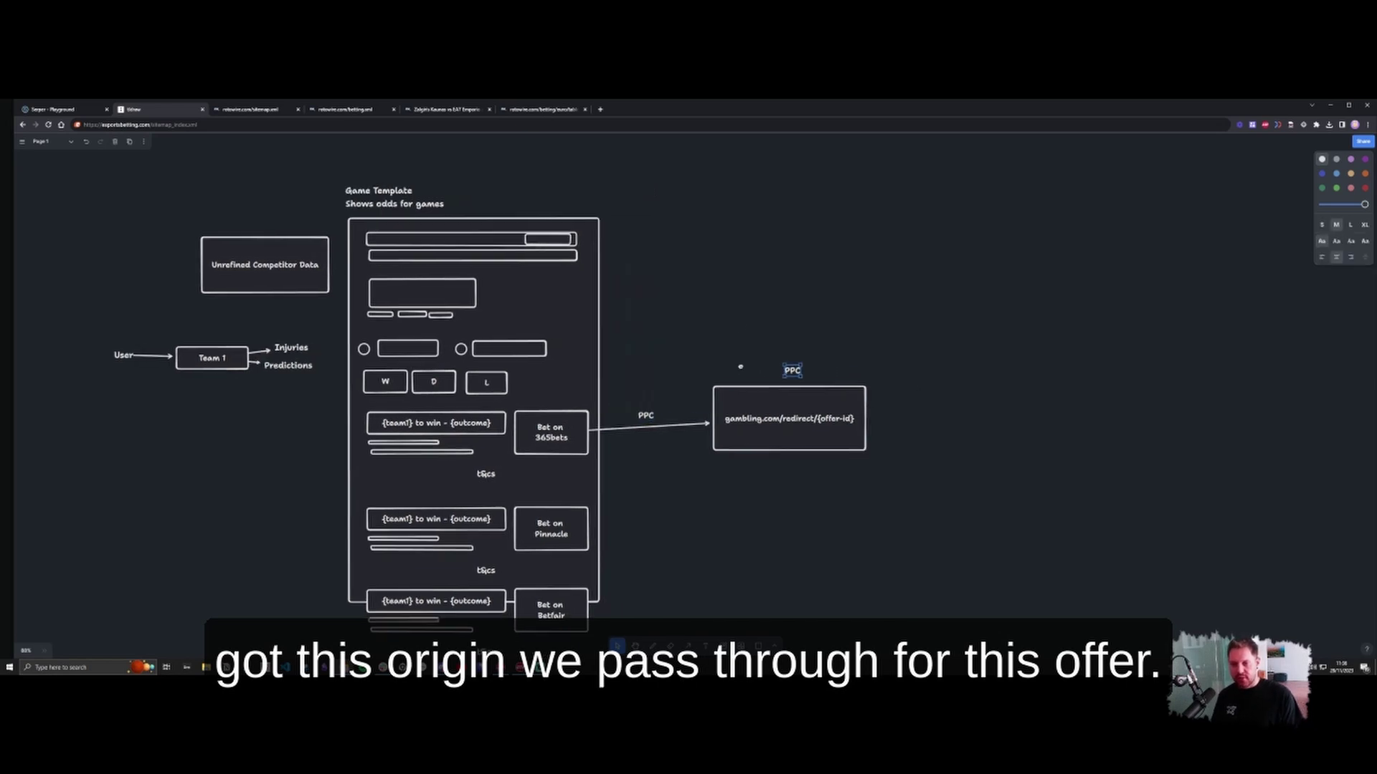
- Draw a box labelled "365bets.com" beyond the redirect box, link it with an arrow and put a "PPC" label above it
{"action": "left_click", "coordinate": [892, 423]}
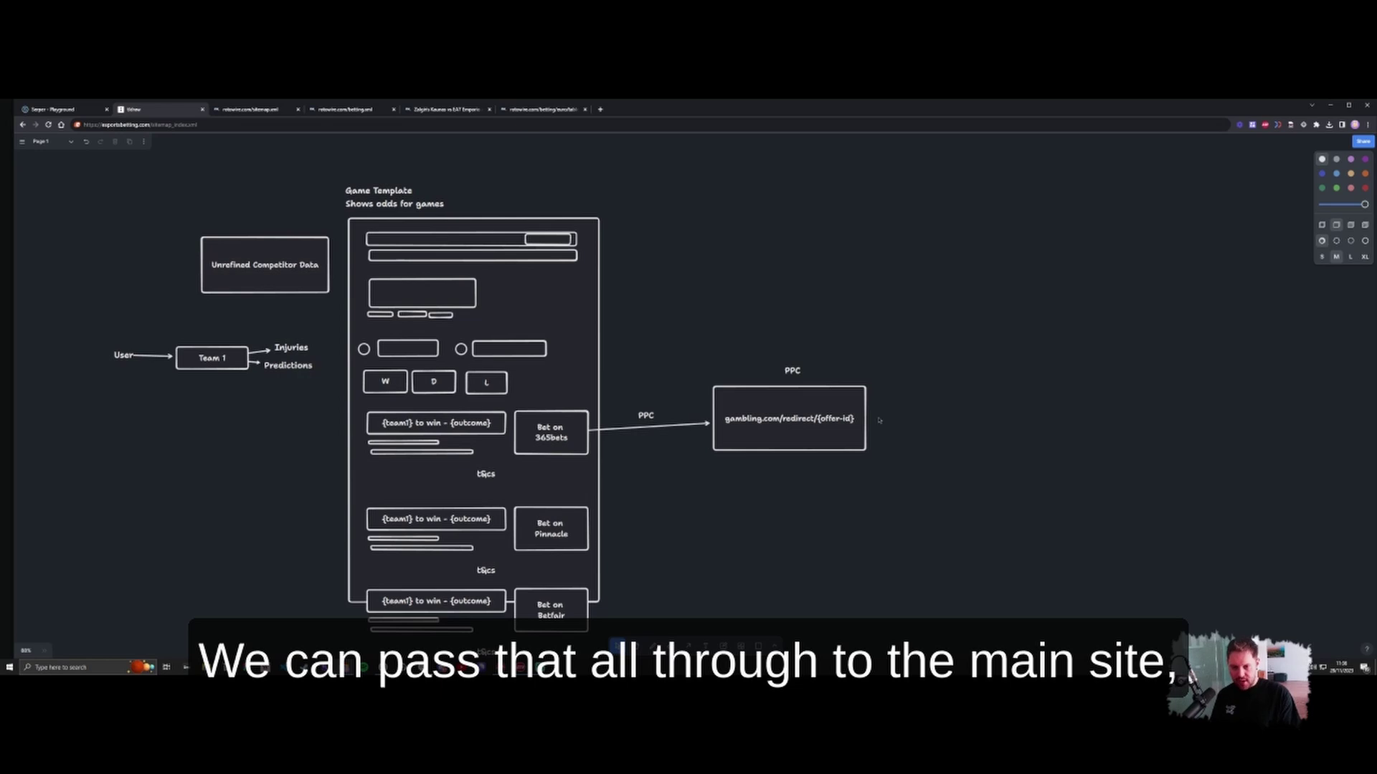
{"action": "left_click_drag", "start_coordinate": [909, 402], "coordinate": [1039, 441]}
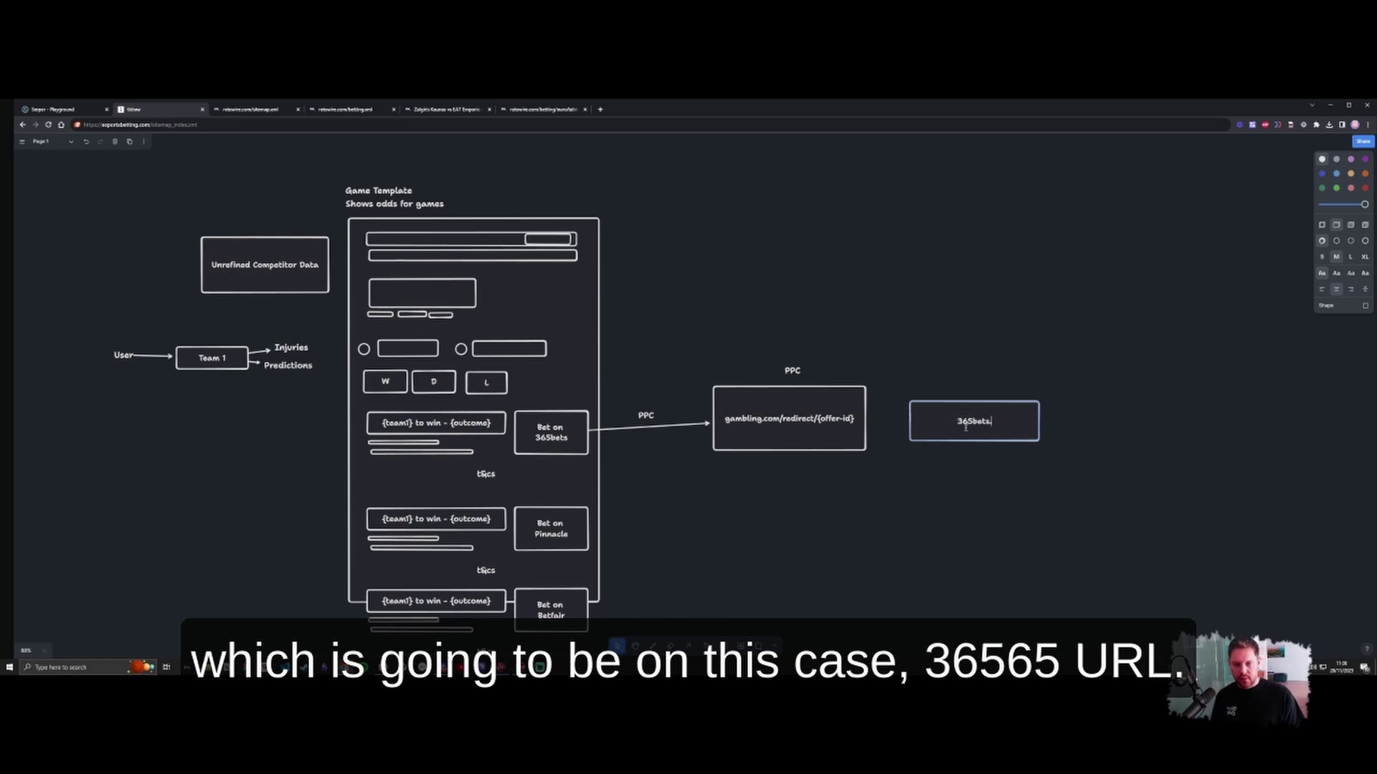
{"action": "key", "text": "Escape"}
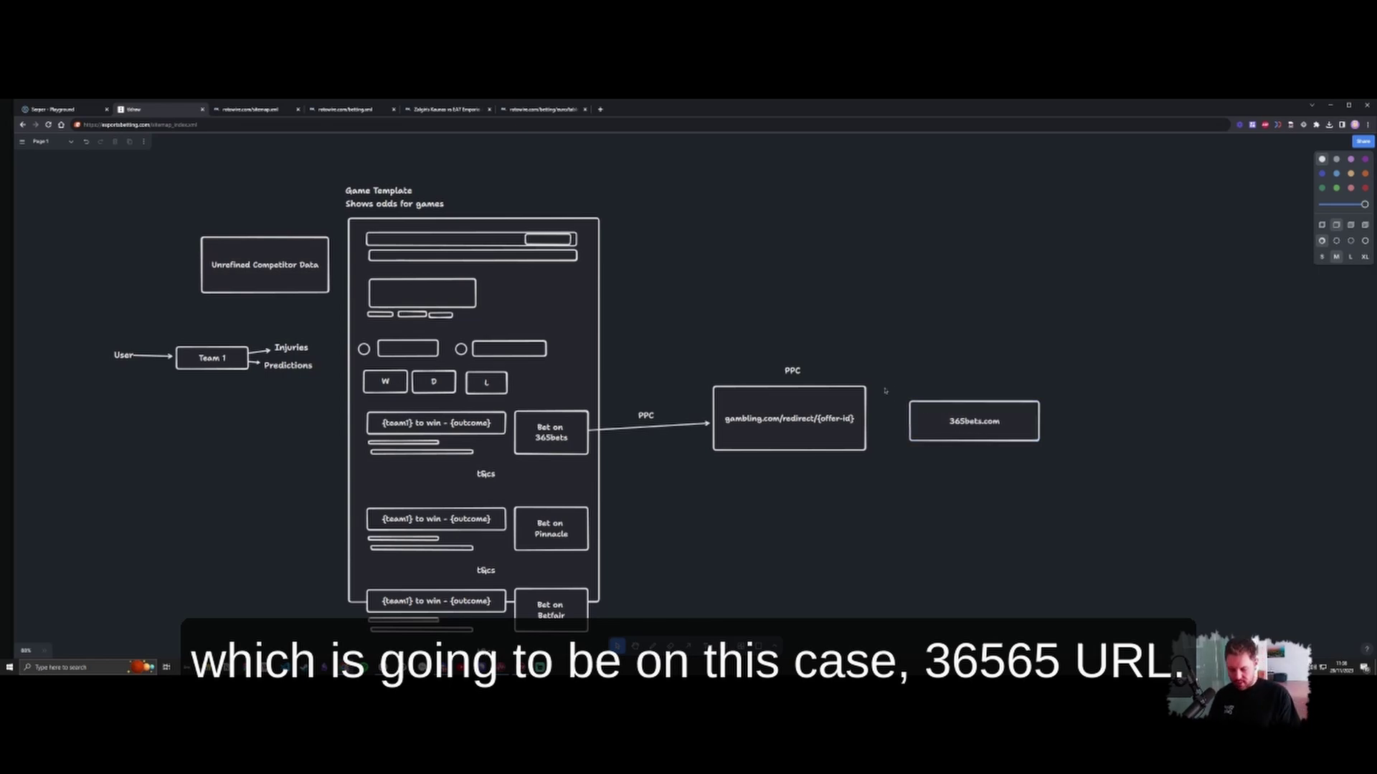
{"action": "key", "text": "a"}
{"action": "left_click_drag", "start_coordinate": [856, 419], "coordinate": [966, 417]}
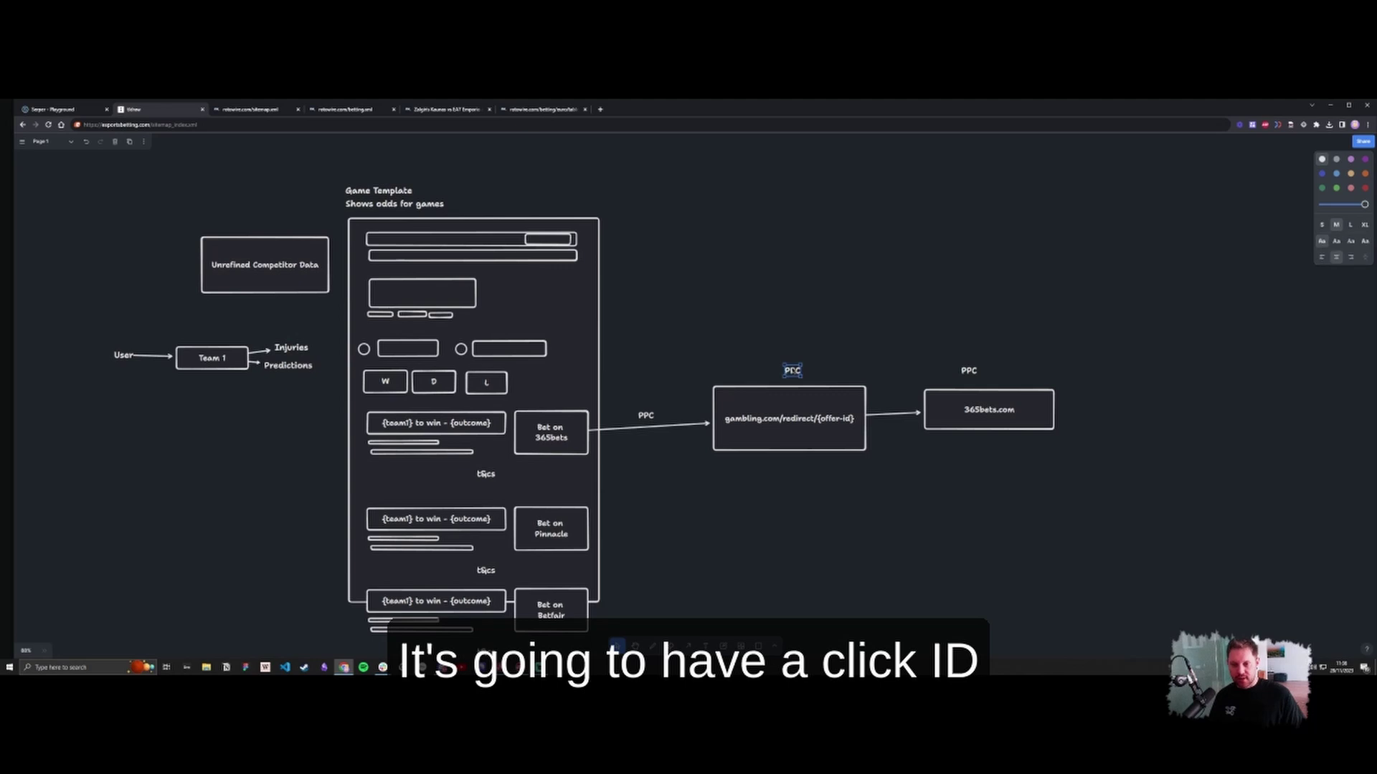
- Append "?cid=1234abcd" to the URL in the redirect box
{"action": "double_click", "coordinate": [803, 436]}
{"action": "left_click", "coordinate": [806, 440]}
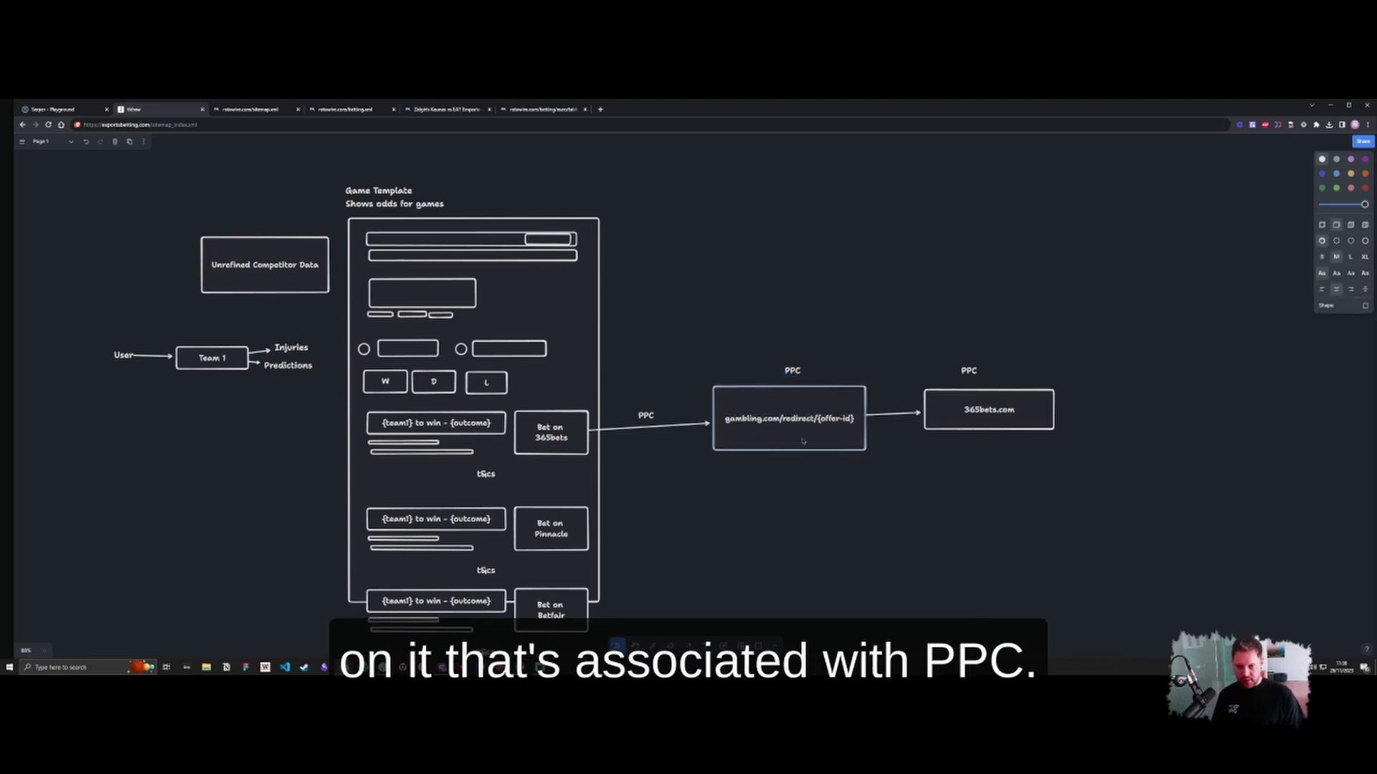
{"action": "type", "text": "?cid=1234abcd"}
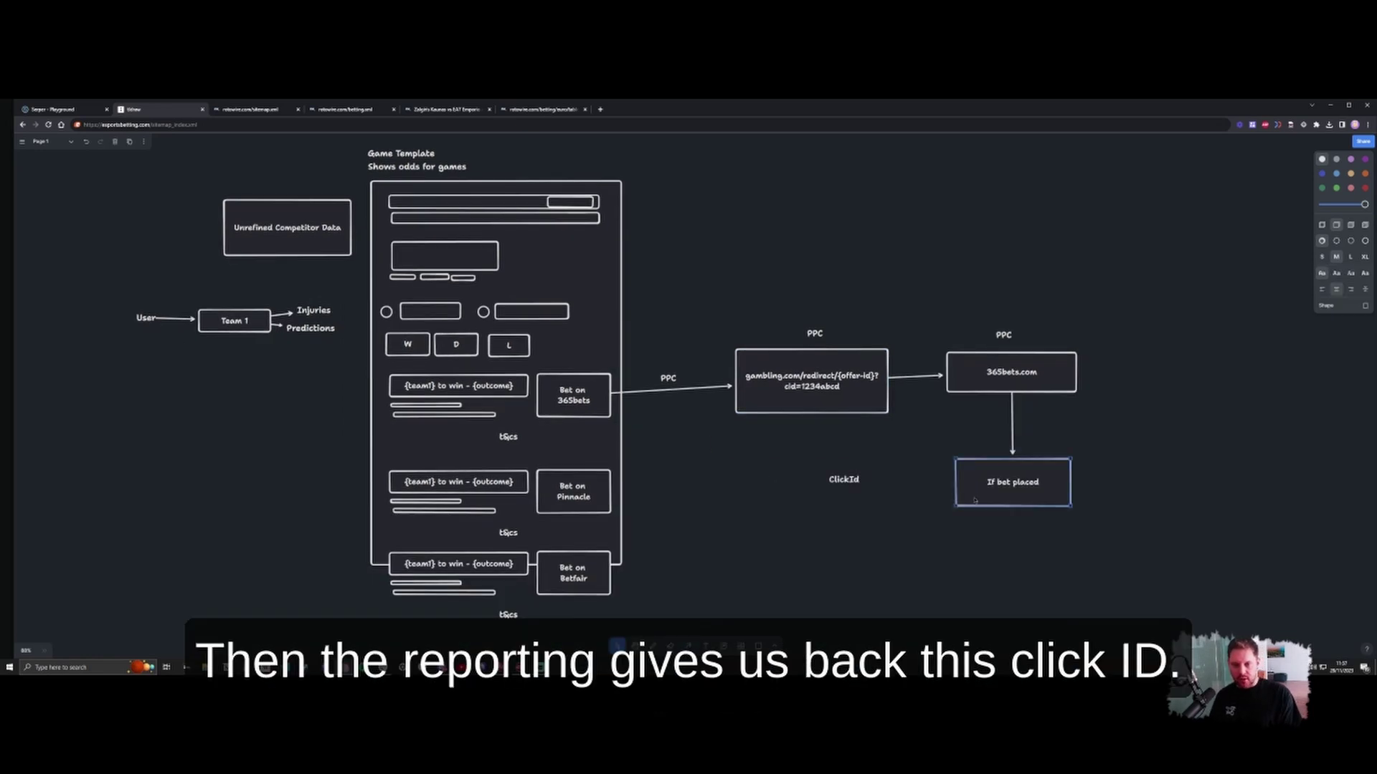
- Draw an arrow from "If bet placed" to "ClickId" and add a box labelled "GA4. data warehouse" beside "ClickId"
{"action": "mouse_move", "coordinate": [954, 480]}
{"action": "left_mouse_down"}
{"action": "mouse_move", "coordinate": [864, 481]}
{"action": "mouse_move", "coordinate": [849, 498]}
{"action": "mouse_move", "coordinate": [820, 470]}
{"action": "mouse_move", "coordinate": [830, 452]}
{"action": "left_mouse_up"}
{"action": "left_click", "coordinate": [810, 493]}
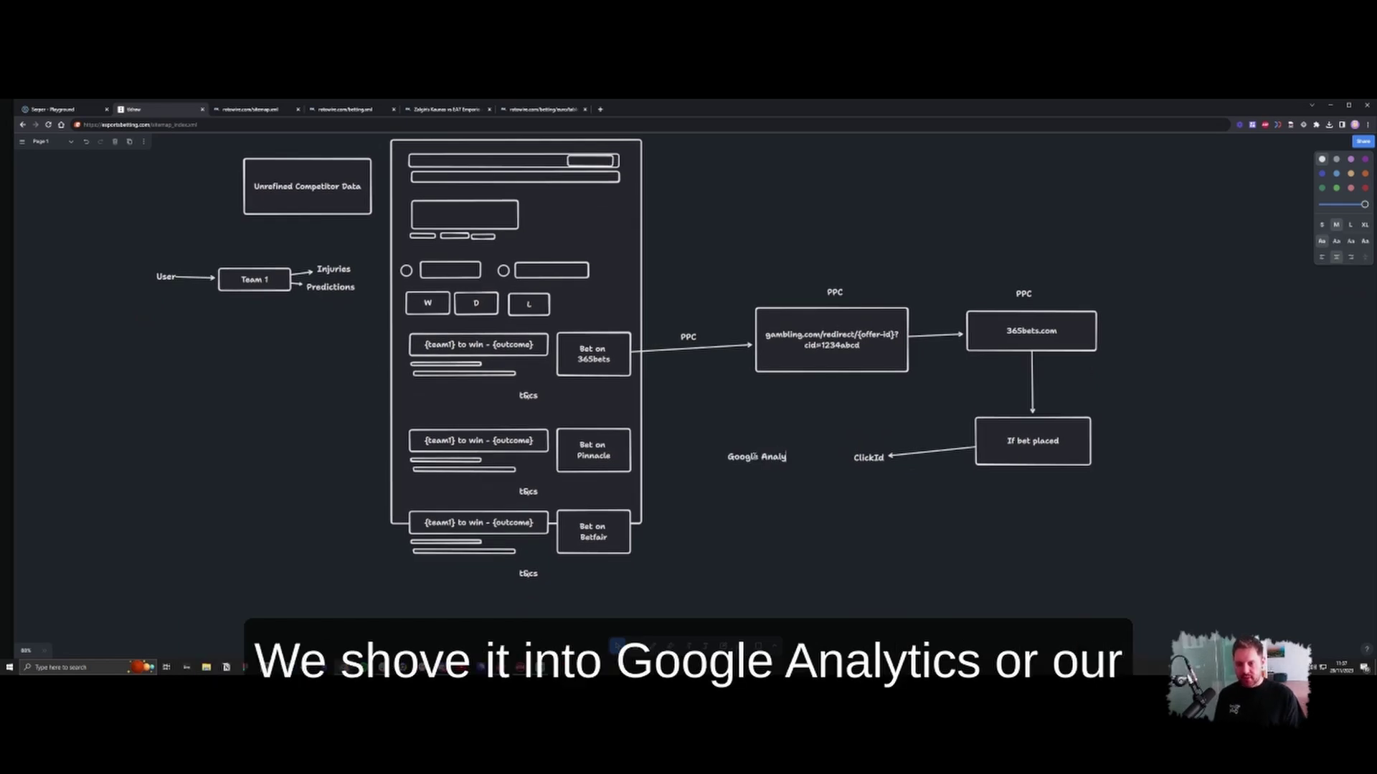
{"action": "key", "text": "r"}
{"action": "left_click_drag", "start_coordinate": [710, 435], "coordinate": [819, 485]}
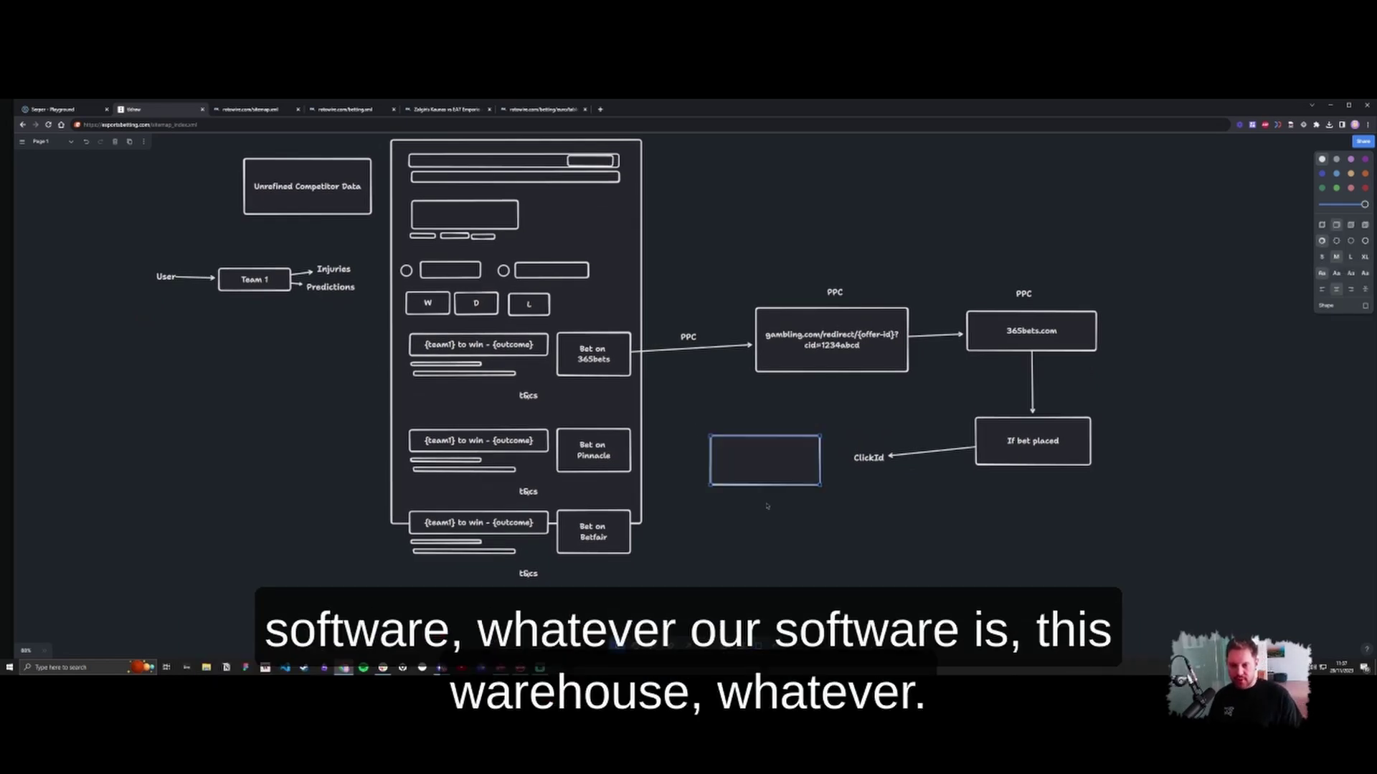
{"action": "type", "text": "Ga"}
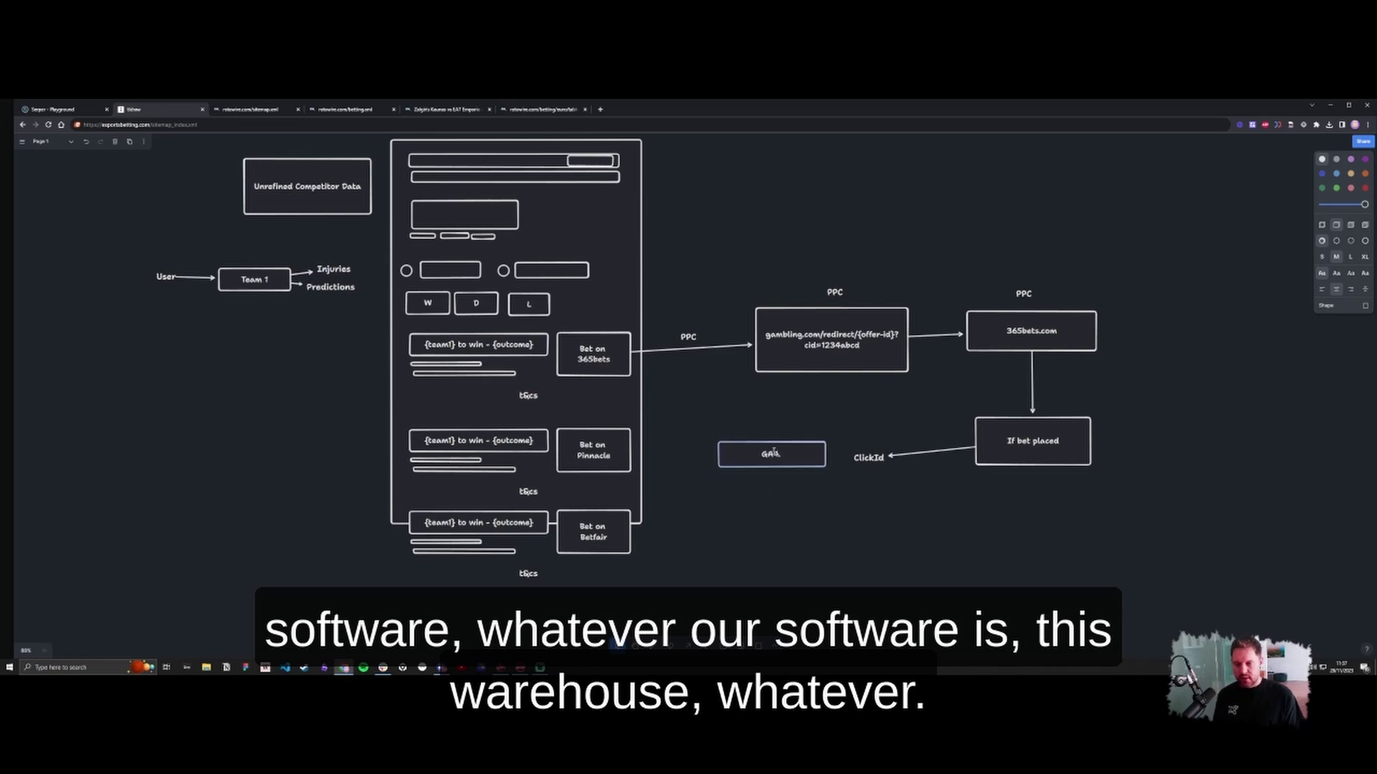
{"action": "type", "text": "4. data warehouse"}
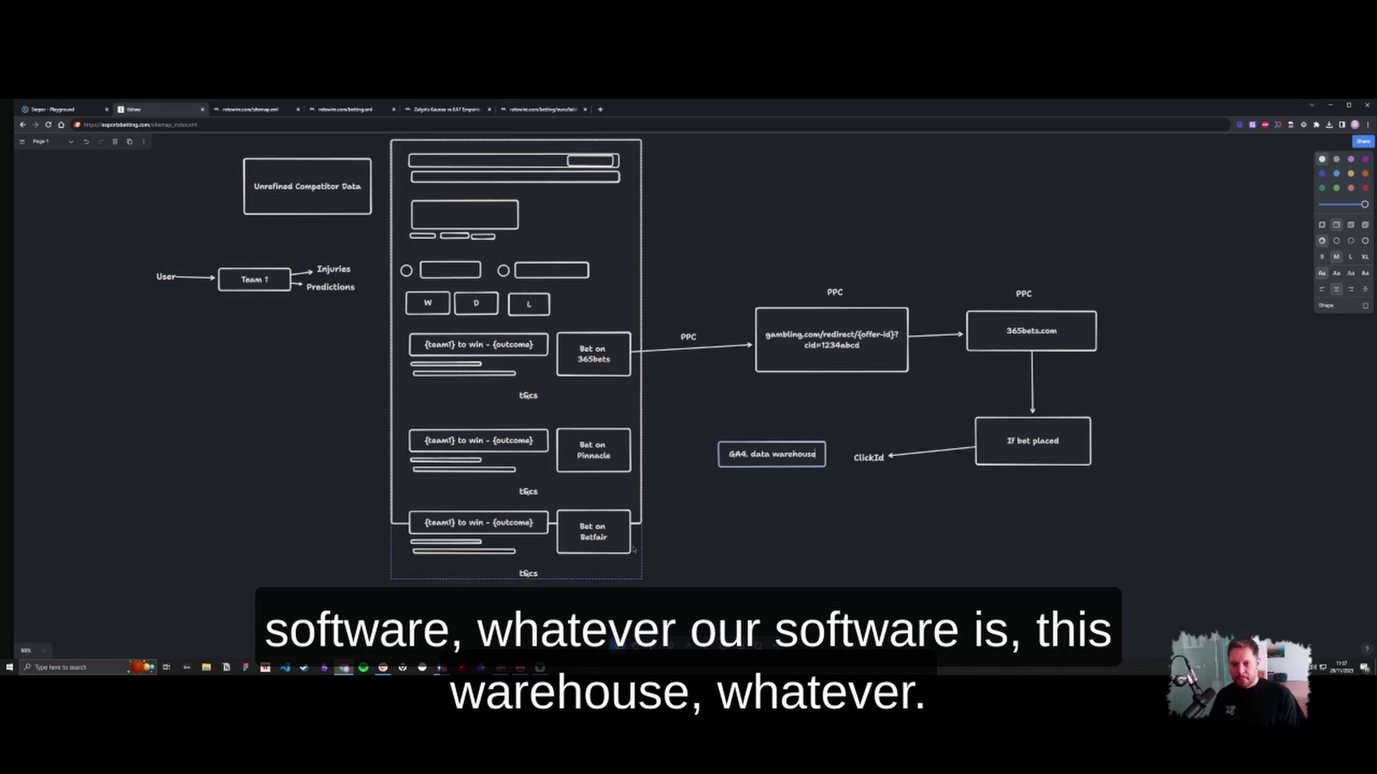
- Connect "ClickId" to the "GA4. data warehouse" box with an arrow
{"action": "left_click", "coordinate": [840, 457]}
{"action": "key", "text": "a"}
{"action": "left_click_drag", "start_coordinate": [853, 459], "coordinate": [769, 468]}
{"action": "left_click", "coordinate": [739, 506]}
{"action": "key", "text": "a"}
{"action": "key", "text": "v"}
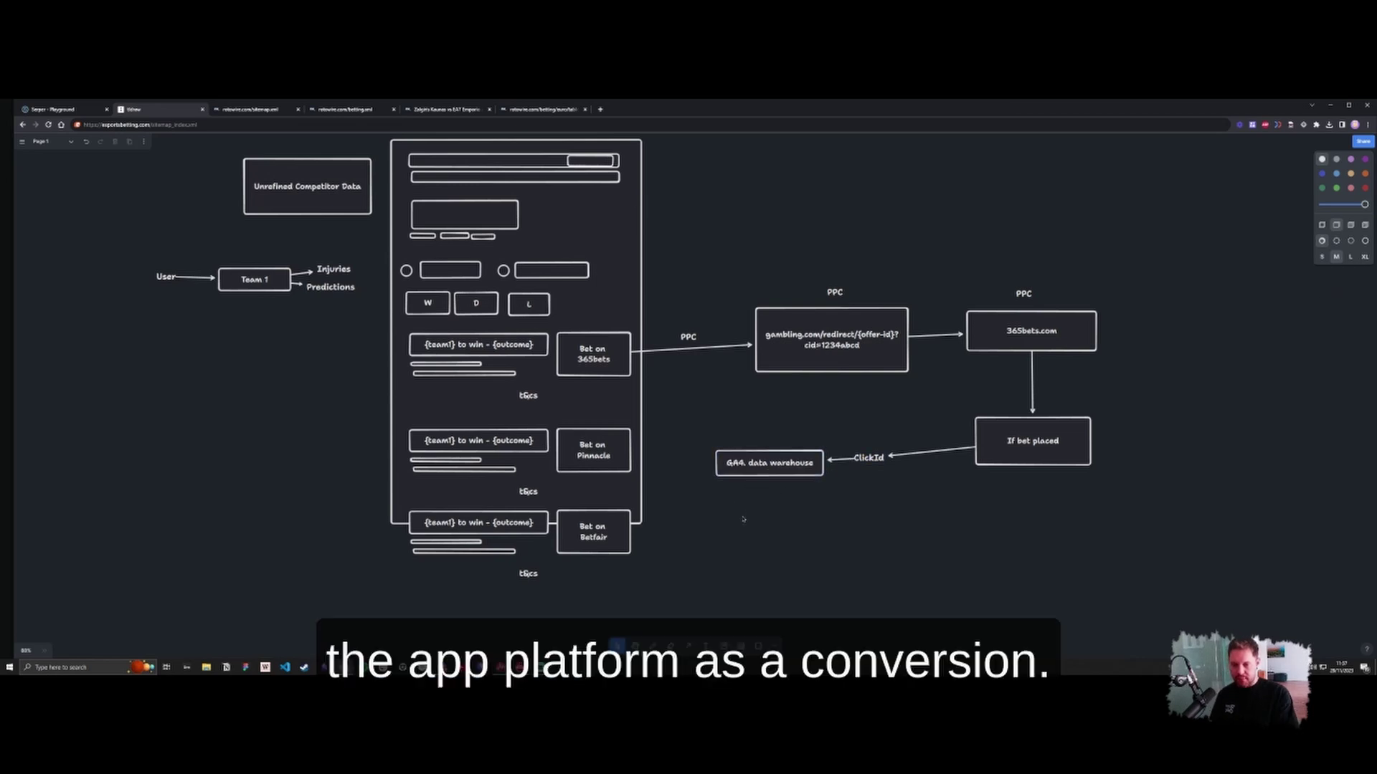
- Draw a box labelled "Conversion Eventa" below the data warehouse box and connect the two with an arrow
{"action": "key", "text": "r"}
{"action": "left_click_drag", "start_coordinate": [727, 510], "coordinate": [810, 542]}
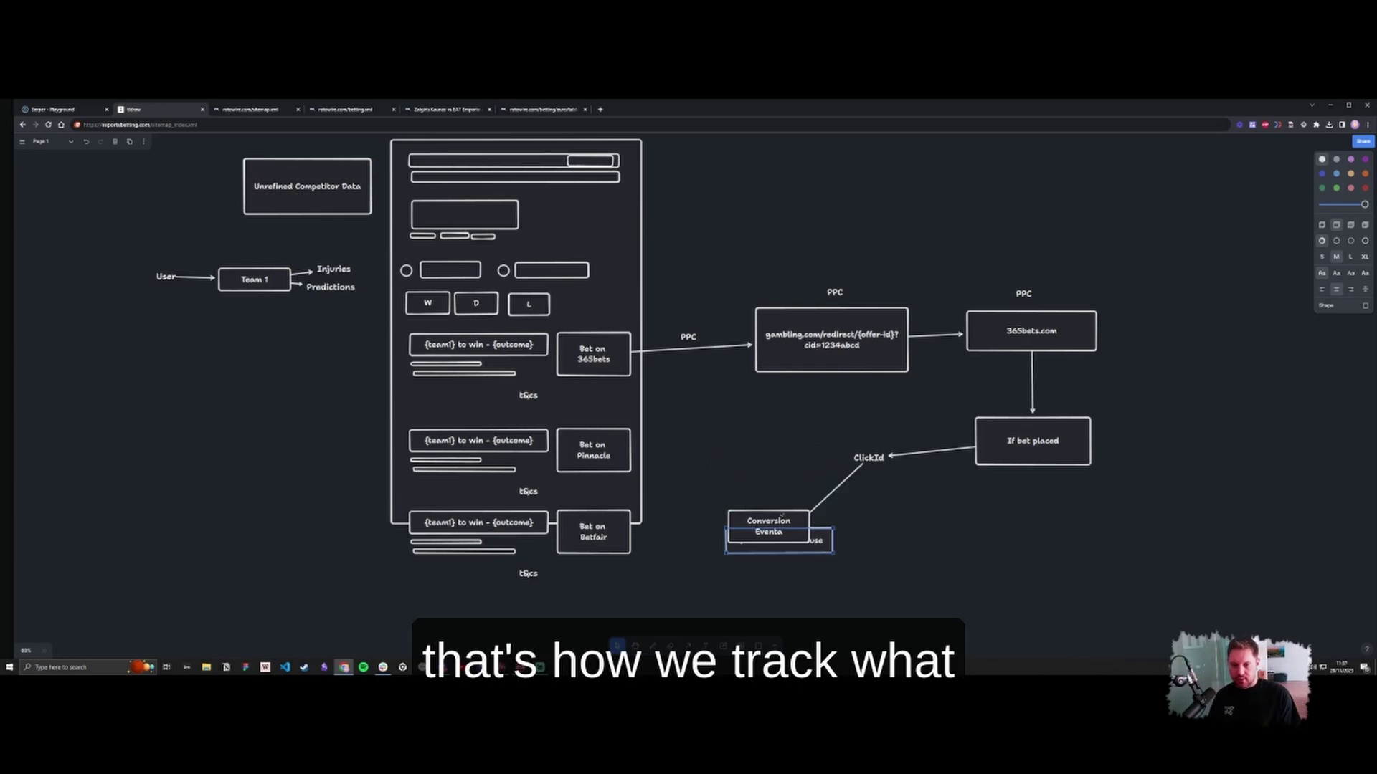
{"action": "mouse_move", "coordinate": [779, 548]}
{"action": "left_mouse_down"}
{"action": "mouse_move", "coordinate": [763, 471]}
{"action": "mouse_move", "coordinate": [765, 515]}
{"action": "mouse_move", "coordinate": [737, 557]}
{"action": "left_mouse_up"}
{"action": "left_click", "coordinate": [666, 517]}
{"action": "key", "text": "a"}
{"action": "left_click", "coordinate": [698, 550]}
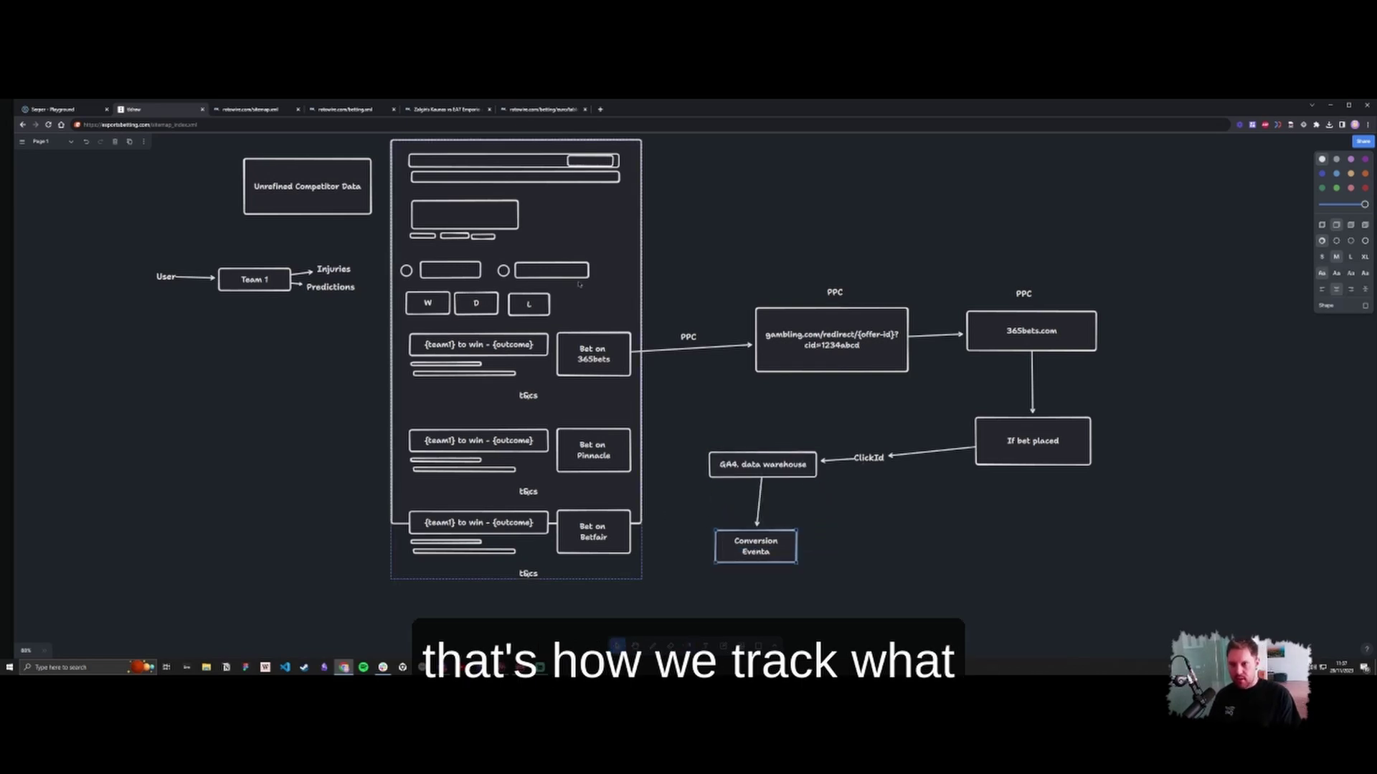
- Add the text "Google Ad", "Team 1 vs Team 2 - 28.11.", "Curerent Odds - Place 10 get 30!" on three lines above the competitor data box
{"action": "mouse_move", "coordinate": [585, 147]}
{"action": "left_mouse_down"}
{"action": "mouse_move", "coordinate": [636, 232]}
{"action": "mouse_move", "coordinate": [590, 259]}
{"action": "left_mouse_up"}
{"action": "left_click", "coordinate": [587, 217]}
{"action": "scroll", "coordinate": [554, 292], "scroll_direction": "up", "scroll_amount": 1}
{"action": "scroll", "coordinate": [554, 293], "scroll_direction": "left", "scroll_amount": 1}
{"action": "key", "text": "t"}
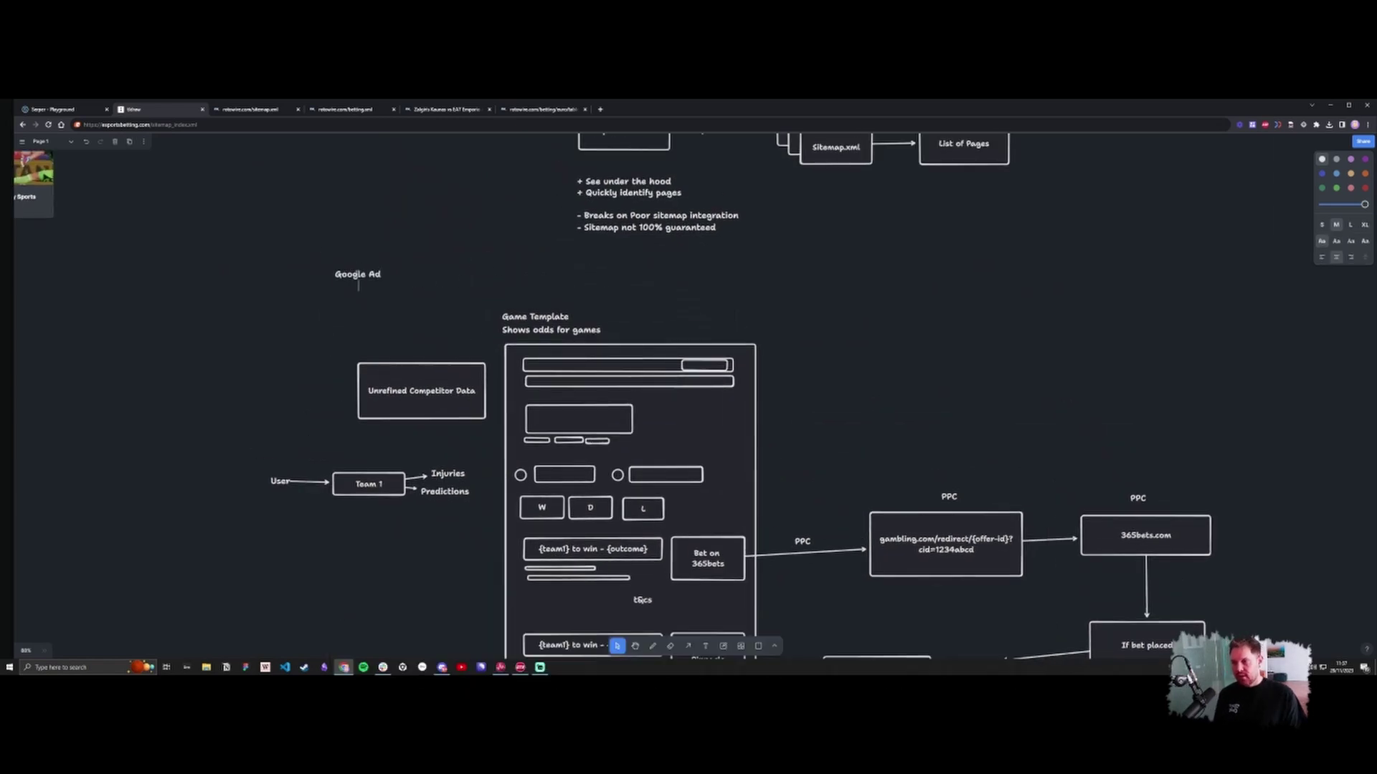
{"action": "key", "text": "Return"}
{"action": "type", "text": "Team 1 vs Team 2 -"}
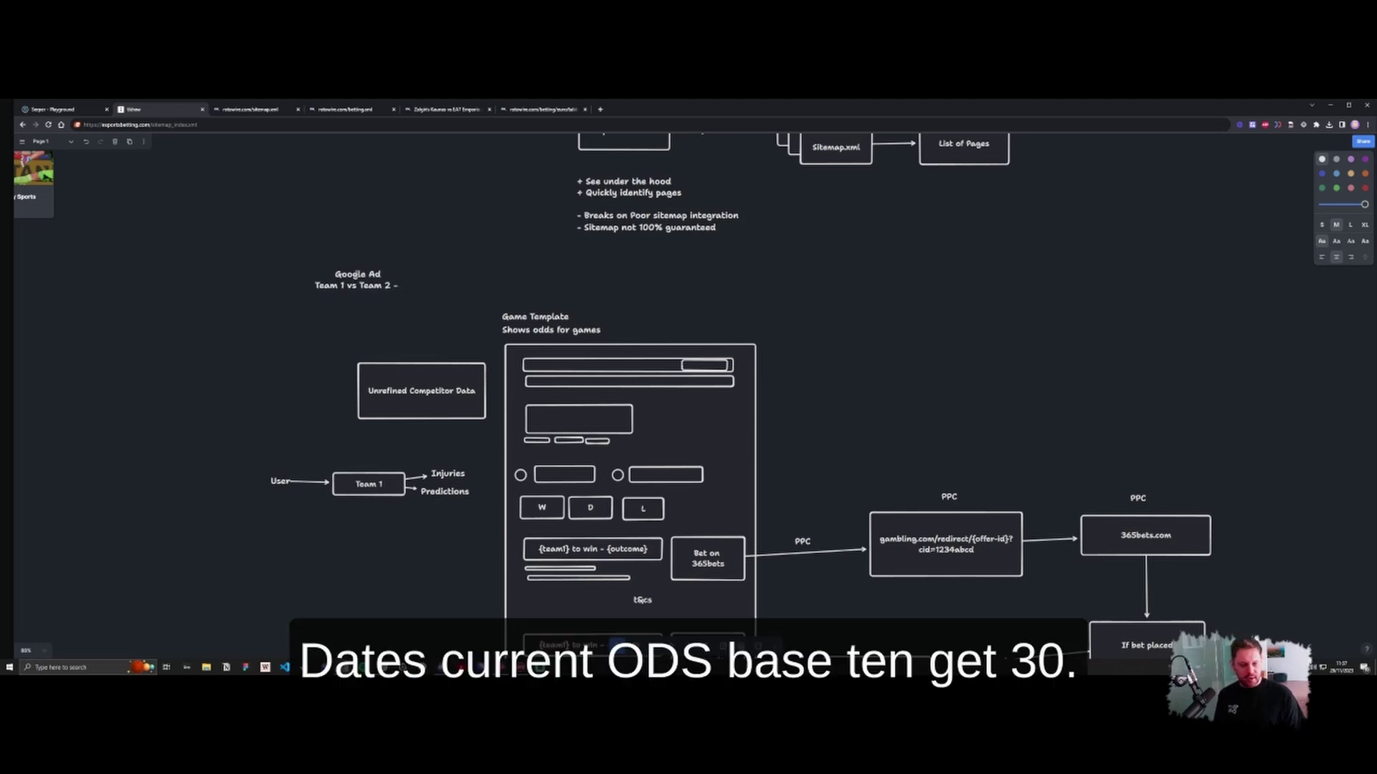
{"action": "type", "text": " 28.11."}
{"action": "key", "text": "Return"}
{"action": "type", "text": "Curerent Odds - Place 10 get"}
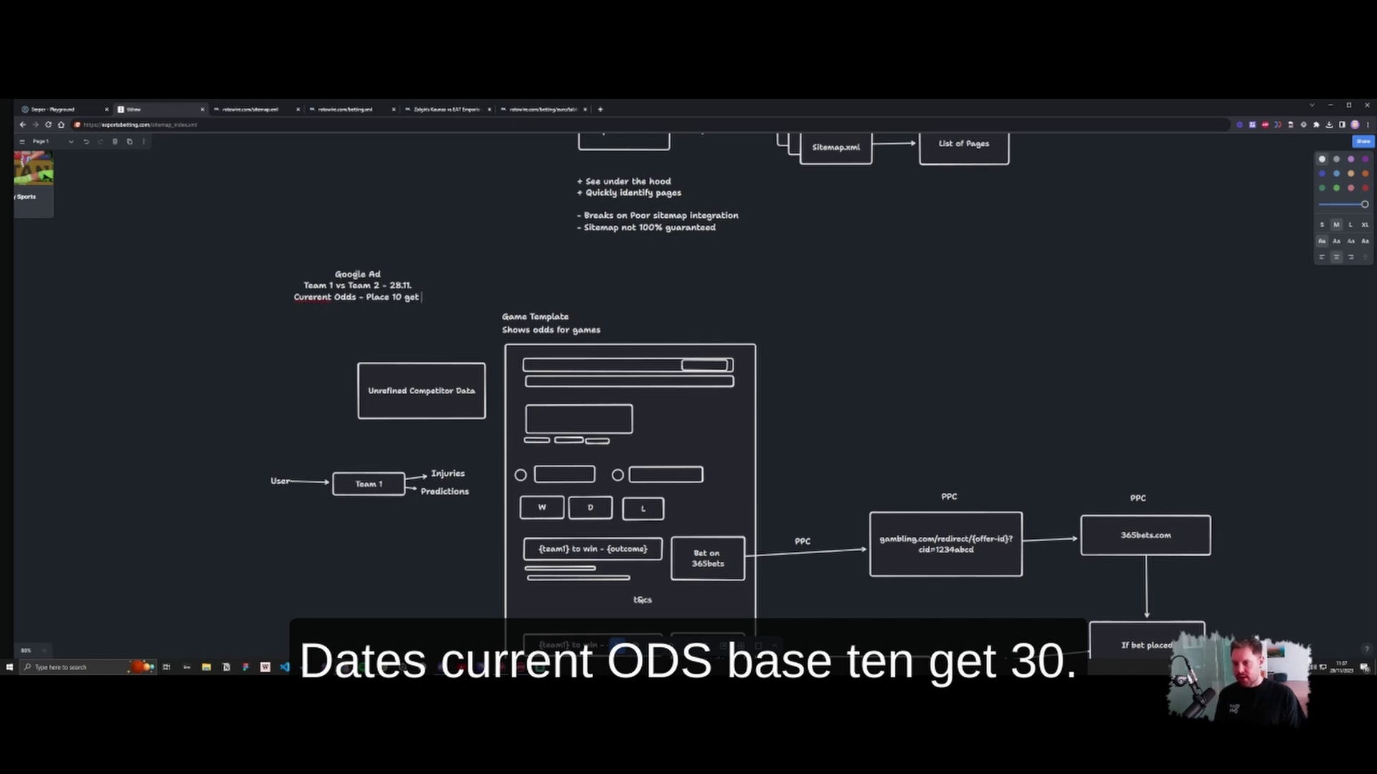
{"action": "type", "text": " 30!"}
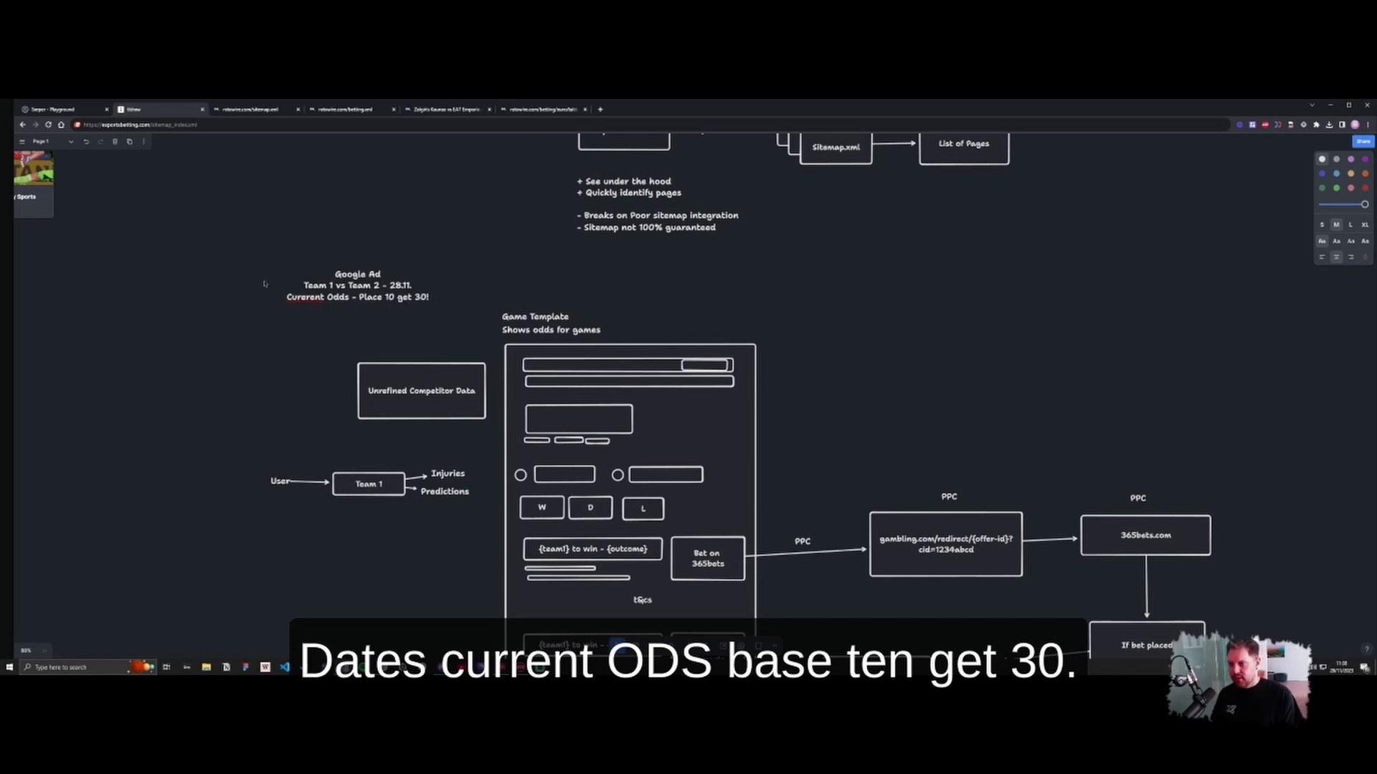
{"action": "key", "text": "Escape"}
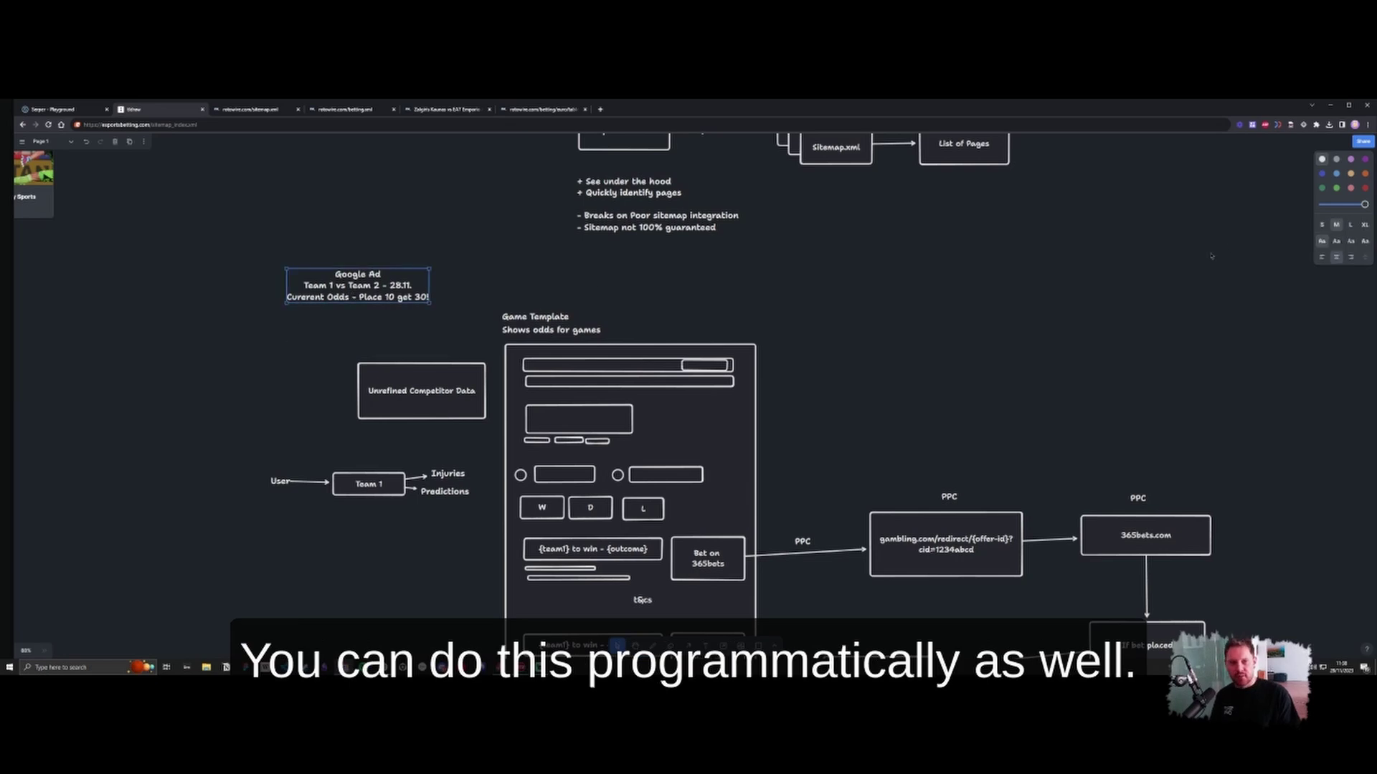
- Left-align the Google Ad text and draw an arrow from it to the header of the game template
{"action": "left_click", "coordinate": [1322, 257]}
{"action": "mouse_move", "coordinate": [359, 286]}
{"action": "left_mouse_down"}
{"action": "mouse_move", "coordinate": [570, 284]}
{"action": "mouse_move", "coordinate": [426, 279]}
{"action": "mouse_move", "coordinate": [617, 362]}
{"action": "left_mouse_up"}
{"action": "key", "text": "a"}
{"action": "left_click", "coordinate": [800, 578]}
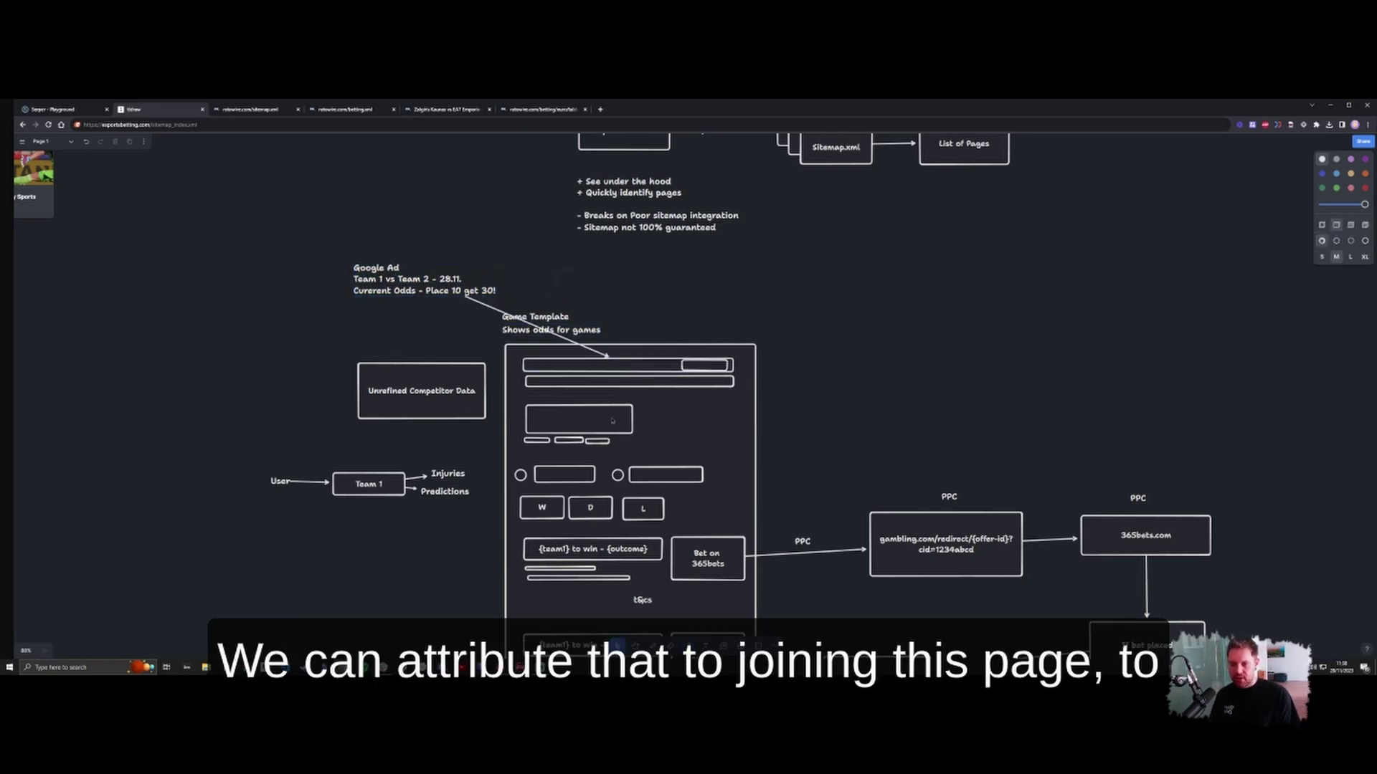
- Correct the label of the box below the data warehouse to "Conversion Events"
{"action": "left_click_drag", "start_coordinate": [800, 577], "coordinate": [738, 370]}
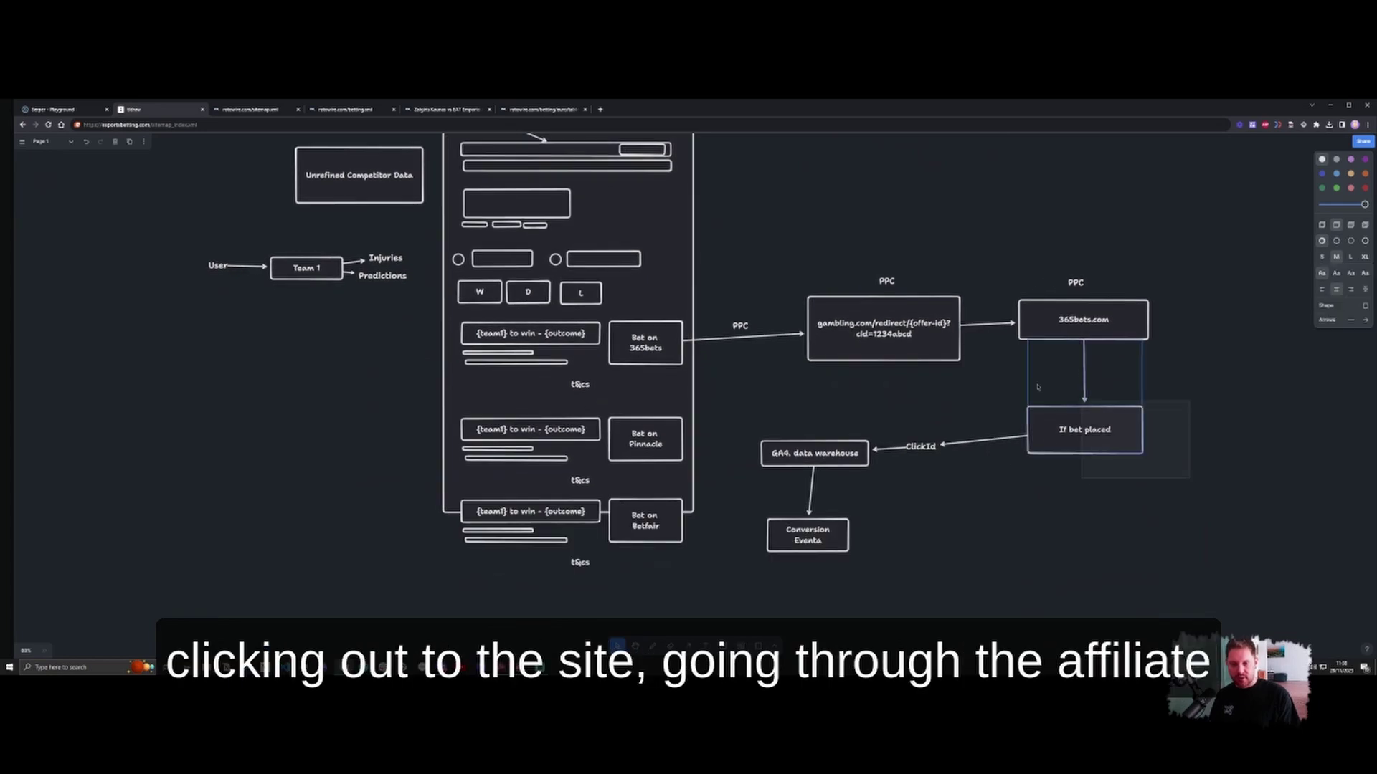
{"action": "scroll", "coordinate": [752, 459], "scroll_direction": "down", "scroll_amount": 1}
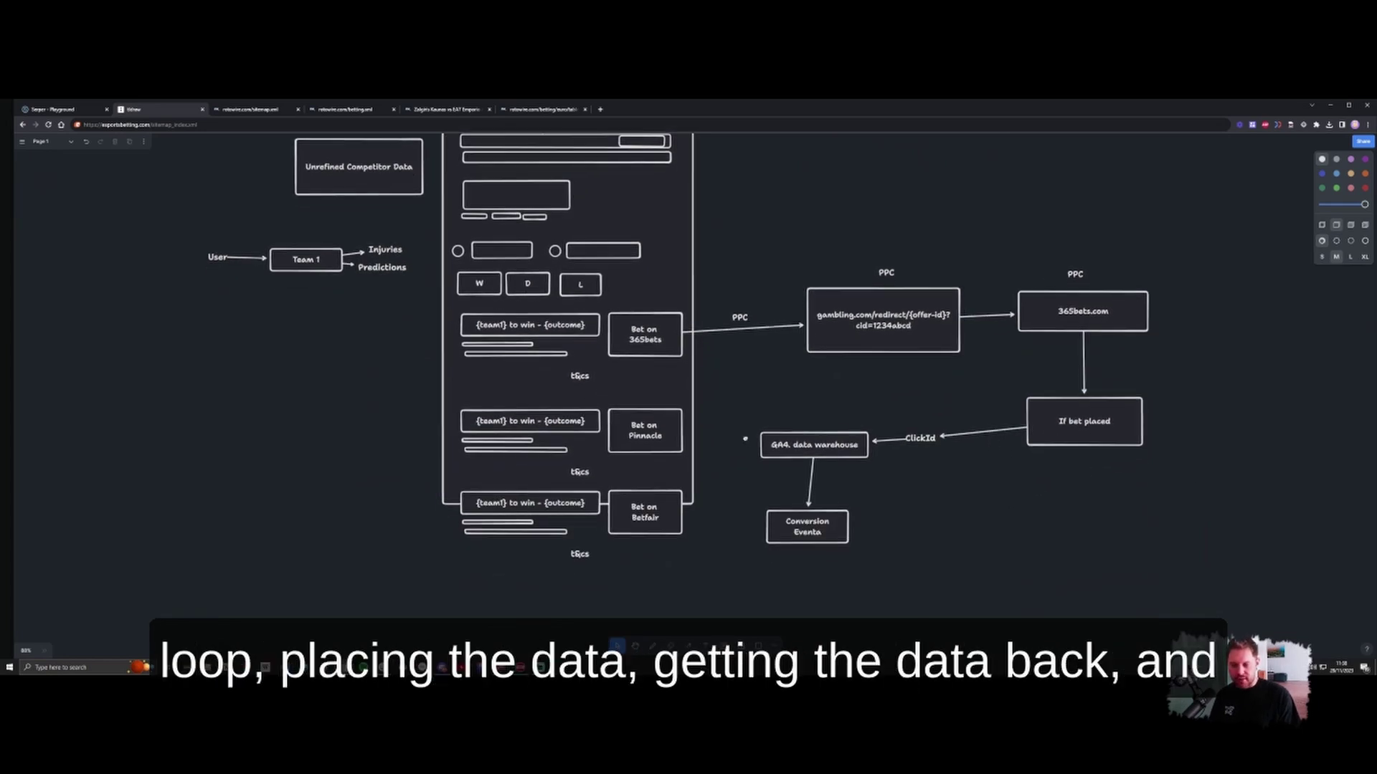
{"action": "scroll", "coordinate": [746, 529], "scroll_direction": "down", "scroll_amount": 1}
{"action": "double_click", "coordinate": [825, 503]}
{"action": "key", "text": "BackSpace"}
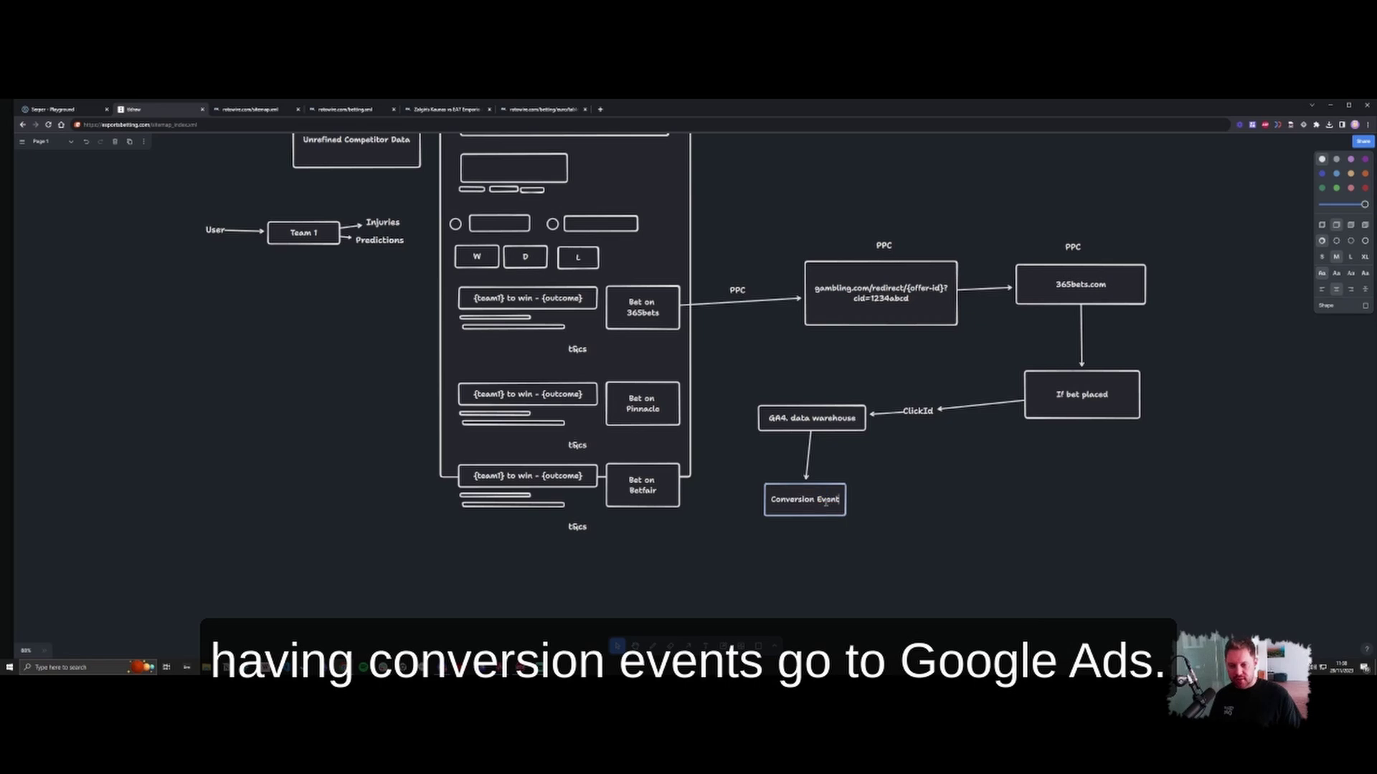
{"action": "type", "text": "s"}
{"action": "left_click", "coordinate": [762, 543]}
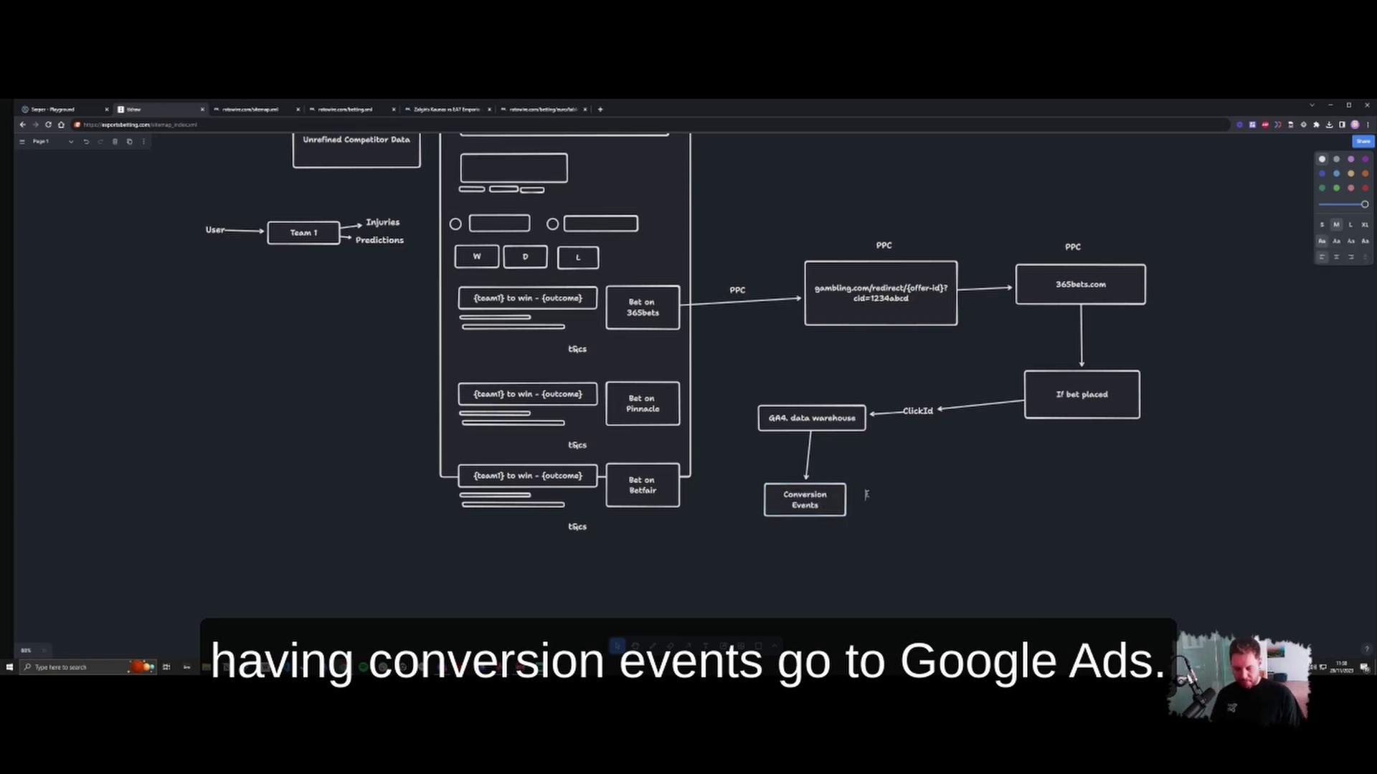
- Add a "Google Ads." text label beside the "Conversion Events" box
{"action": "left_click", "coordinate": [892, 514]}
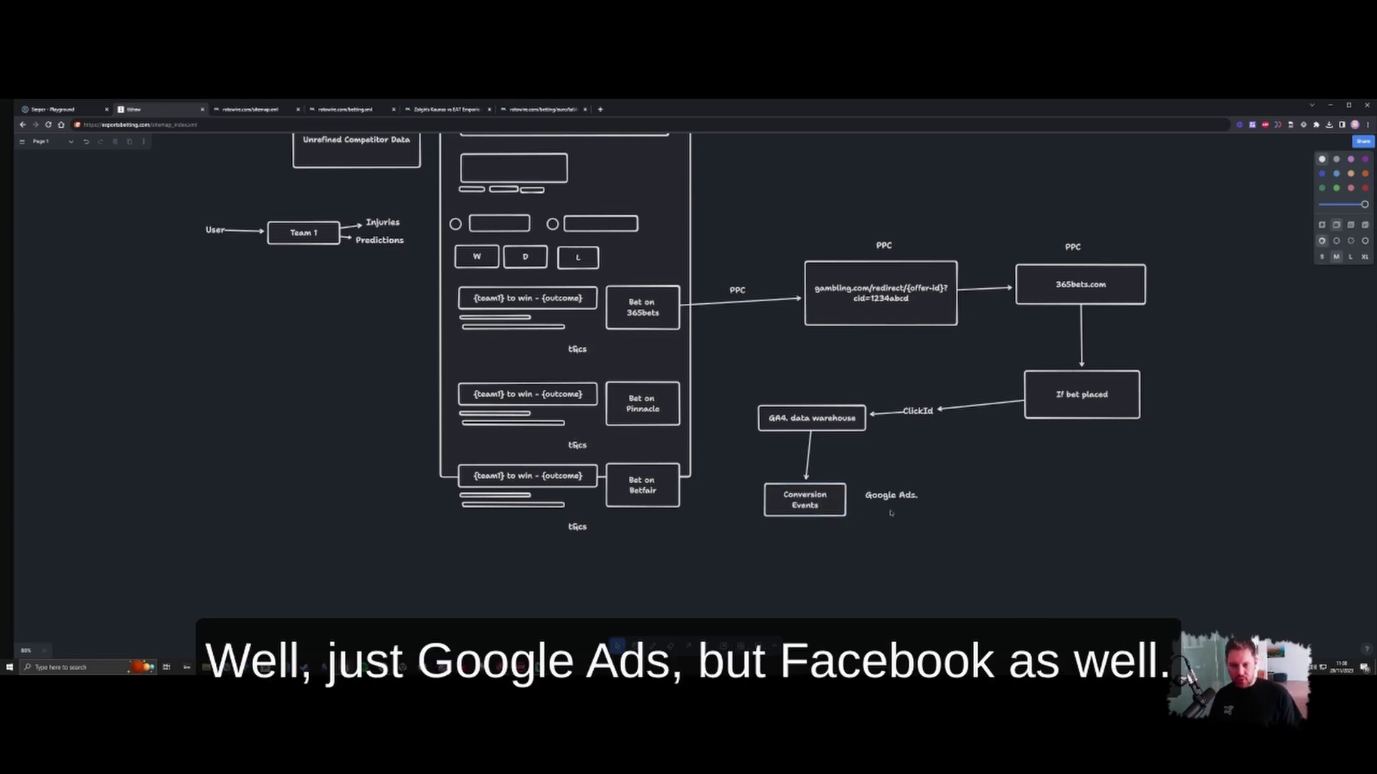
{"action": "left_click_drag", "start_coordinate": [891, 496], "coordinate": [886, 498]}
{"action": "left_click_drag", "start_coordinate": [729, 570], "coordinate": [744, 558]}
- Draw three stacked boxes under "Google Ads." labelled "FB CAPI", "G.Tag" and "Tiktok Analytics"
{"action": "scroll", "coordinate": [756, 580], "scroll_direction": "down", "scroll_amount": 2}
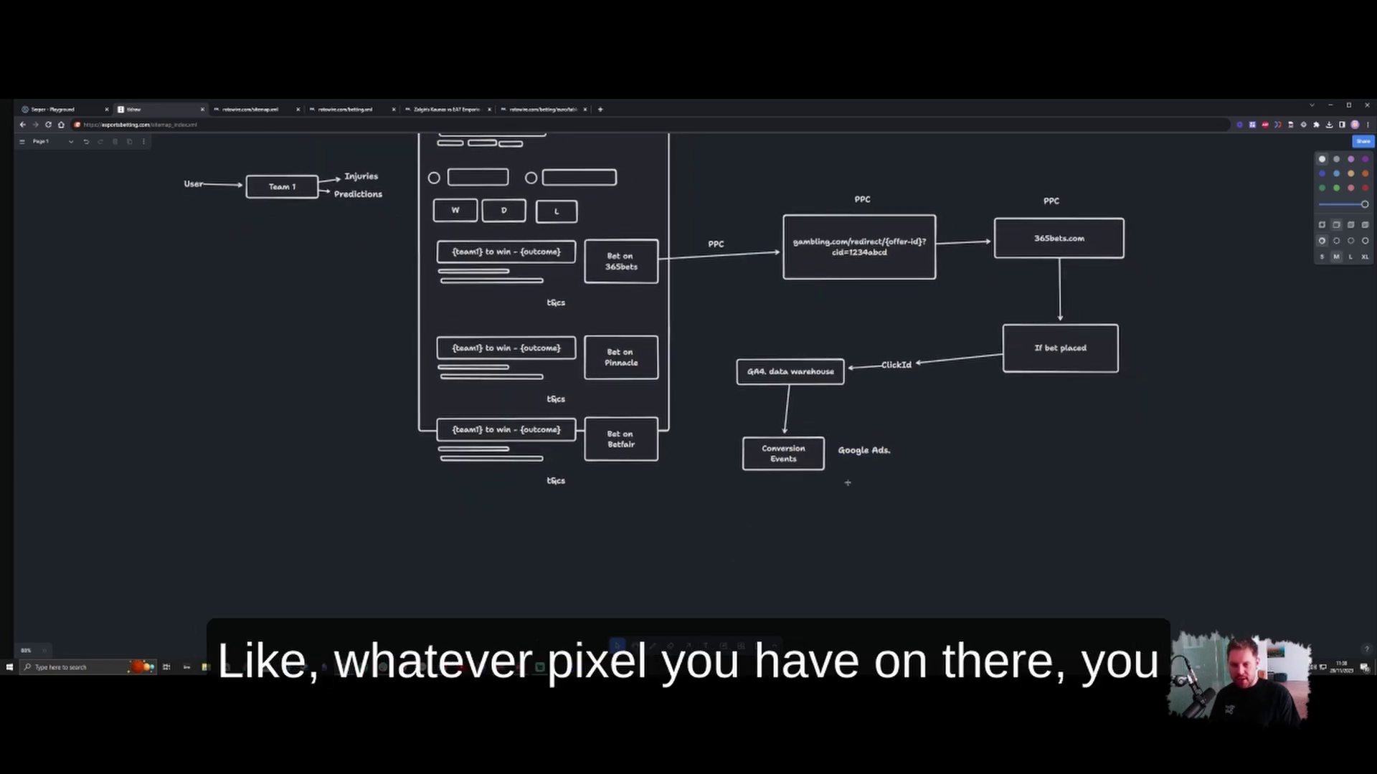
{"action": "key", "text": "r"}
{"action": "left_click_drag", "start_coordinate": [843, 479], "coordinate": [946, 502]}
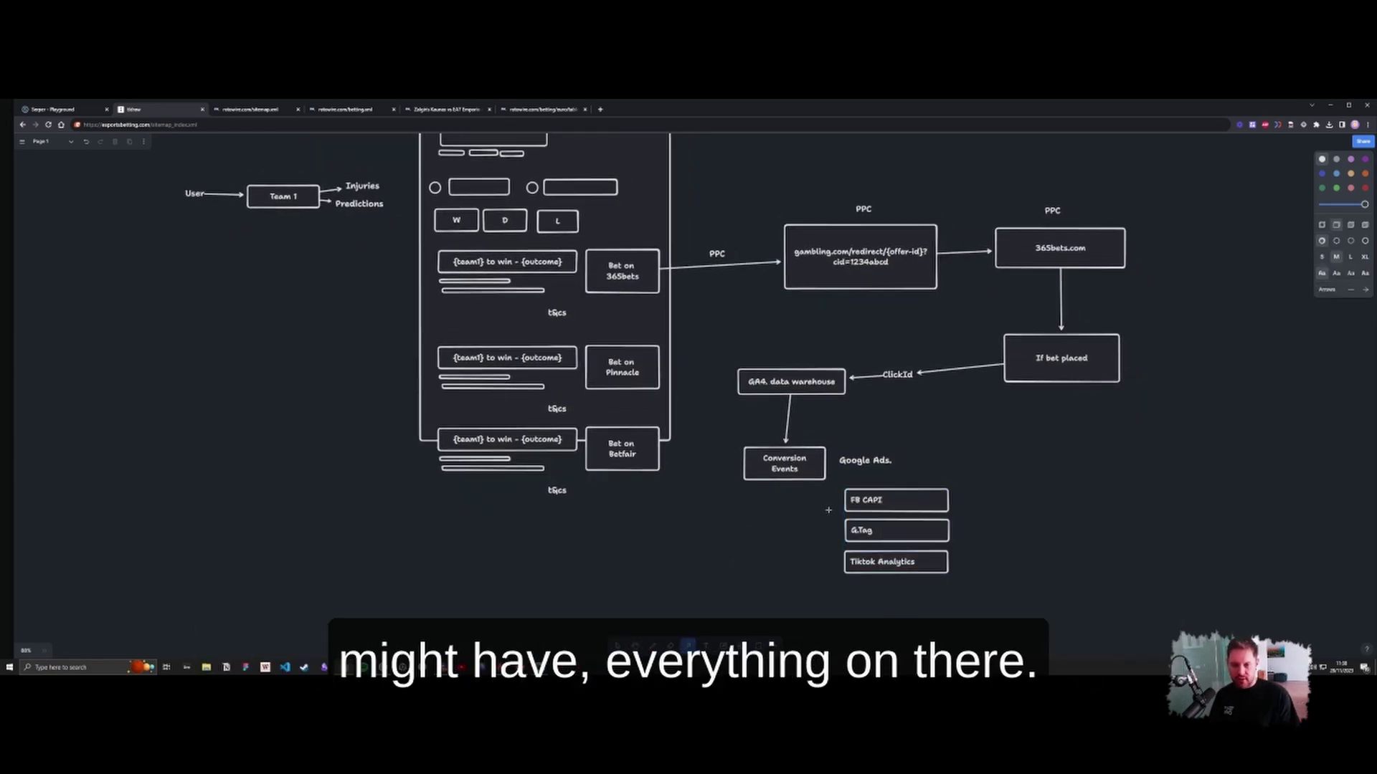
- Connect "Conversion Events" with arrows to the three tracking boxes and shift those boxes slightly away from it
{"action": "key", "text": "a"}
{"action": "mouse_move", "coordinate": [758, 479]}
{"action": "left_mouse_down"}
{"action": "mouse_move", "coordinate": [875, 581]}
{"action": "mouse_move", "coordinate": [852, 561]}
{"action": "left_mouse_up"}
{"action": "left_click", "coordinate": [964, 545]}
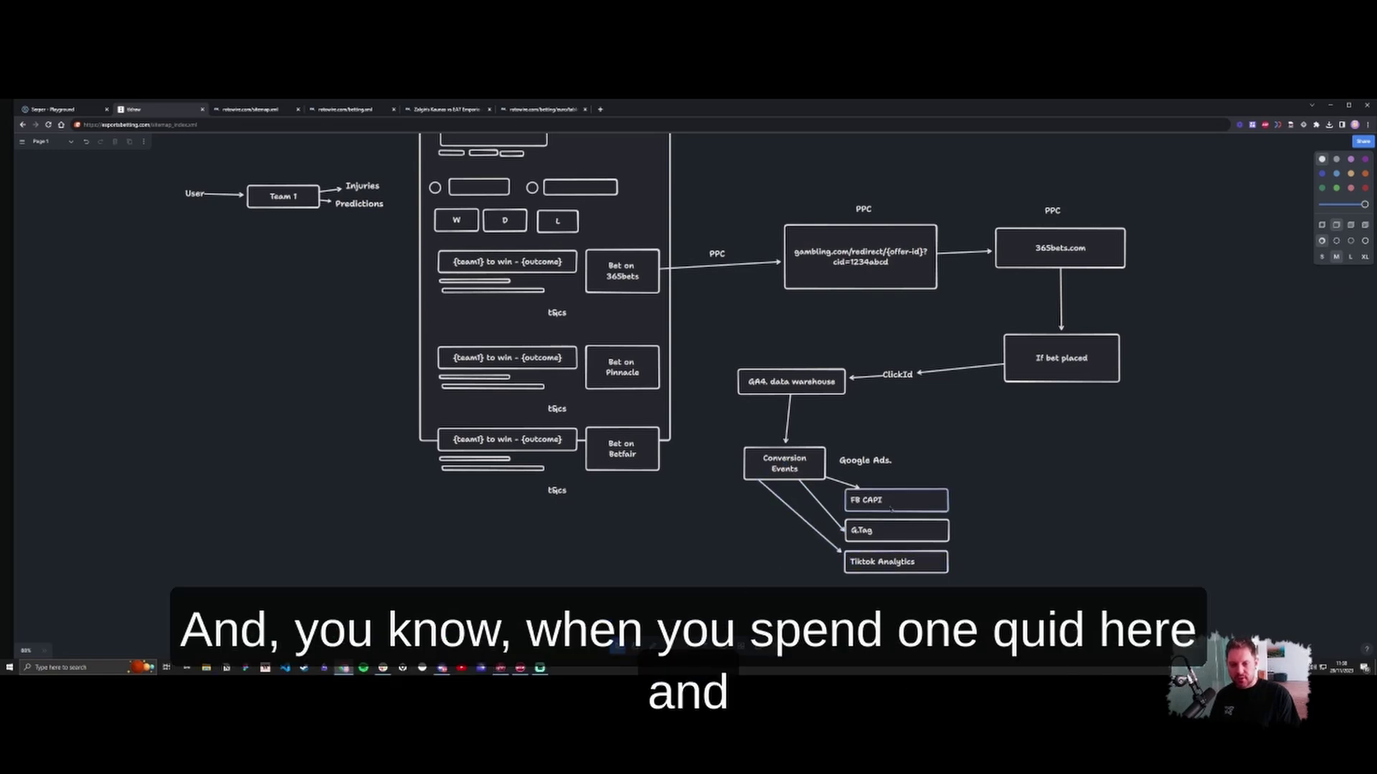
{"action": "left_click_drag", "start_coordinate": [896, 500], "coordinate": [862, 532]}
{"action": "left_click", "coordinate": [967, 460]}
{"action": "left_click", "coordinate": [840, 510]}
{"action": "left_click", "coordinate": [825, 521]}
{"action": "left_click", "coordinate": [745, 570]}
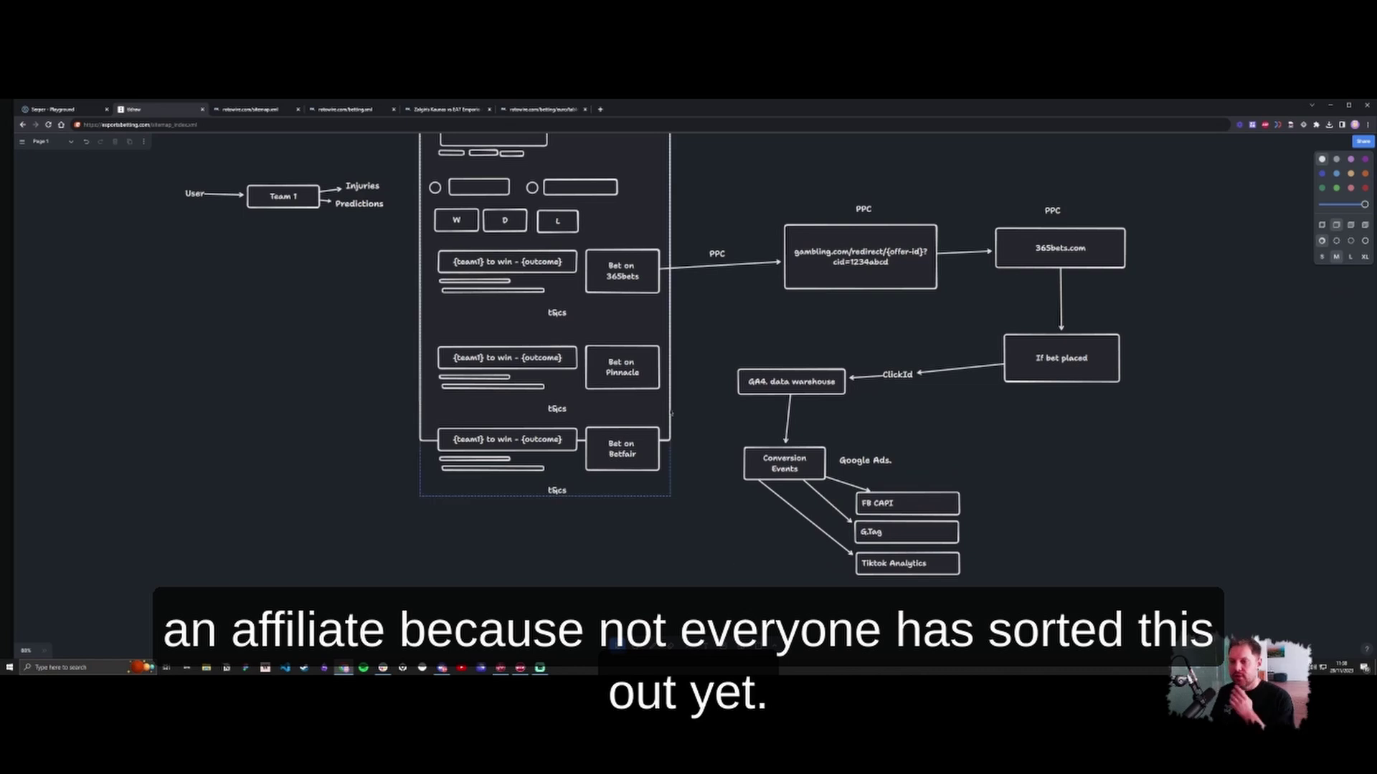
- Group the whole game template and conversion flow diagram and move it into the empty area below the "Choosing a Victim" section
{"action": "left_click_drag", "start_coordinate": [355, 453], "coordinate": [362, 493]}
{"action": "left_click_drag", "start_coordinate": [445, 431], "coordinate": [514, 551]}
{"action": "left_click_drag", "start_coordinate": [330, 301], "coordinate": [399, 366]}
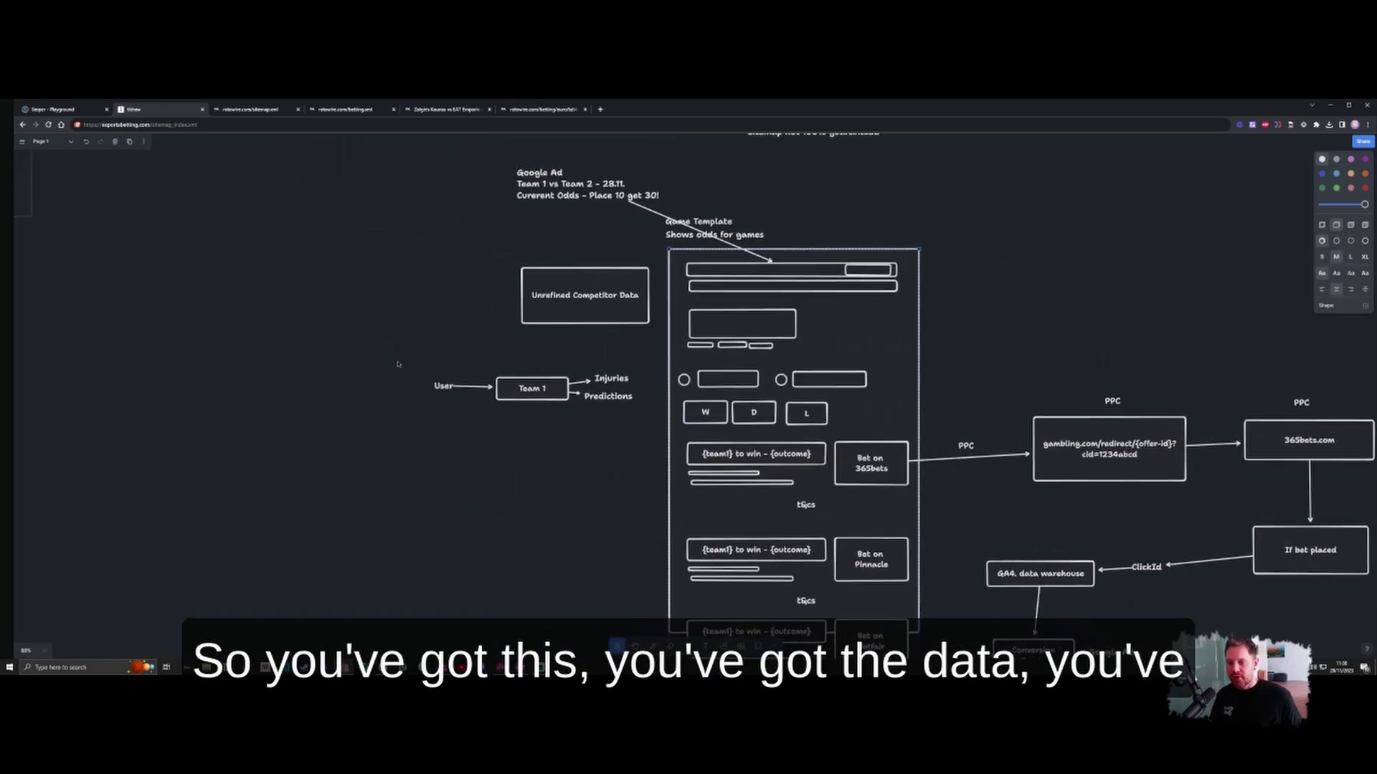
{"action": "left_click_drag", "start_coordinate": [502, 215], "coordinate": [451, 318]}
{"action": "scroll", "coordinate": [450, 318], "scroll_direction": "down", "scroll_amount": 3}
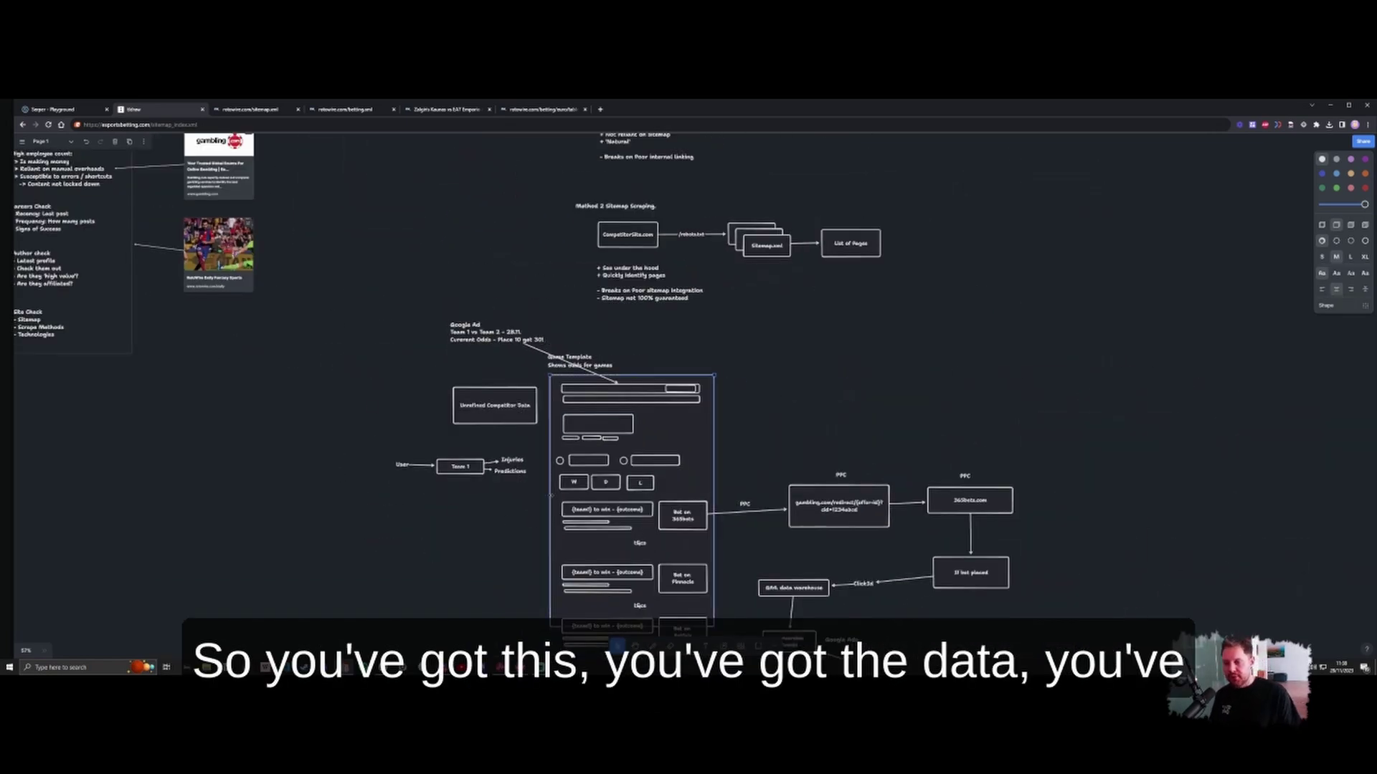
{"action": "left_click_drag", "start_coordinate": [550, 496], "coordinate": [547, 362]}
{"action": "scroll", "coordinate": [488, 362], "scroll_direction": "down", "scroll_amount": 5}
{"action": "left_click_drag", "start_coordinate": [476, 217], "coordinate": [558, 439]}
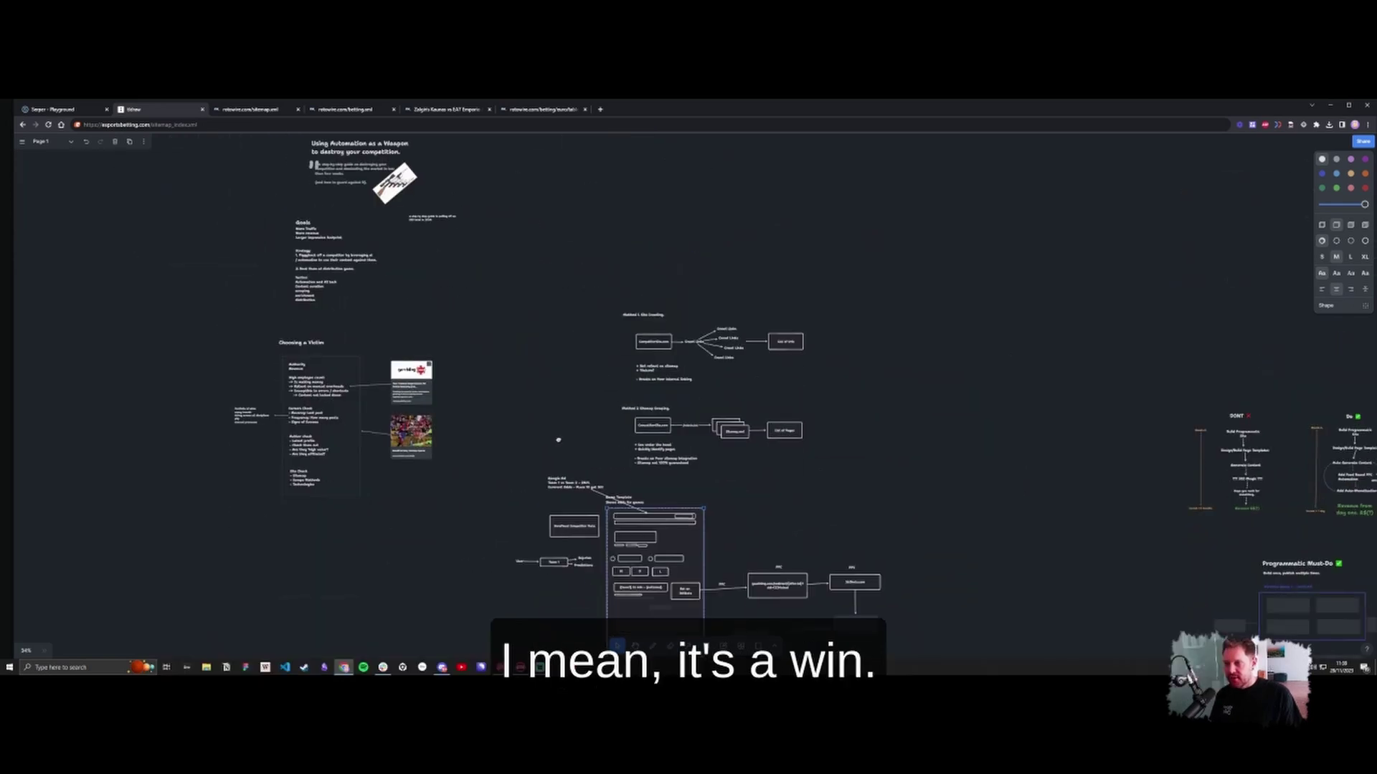
{"action": "scroll", "coordinate": [558, 439], "scroll_direction": "down", "scroll_amount": 5}
{"action": "left_click_drag", "start_coordinate": [480, 301], "coordinate": [874, 564]}
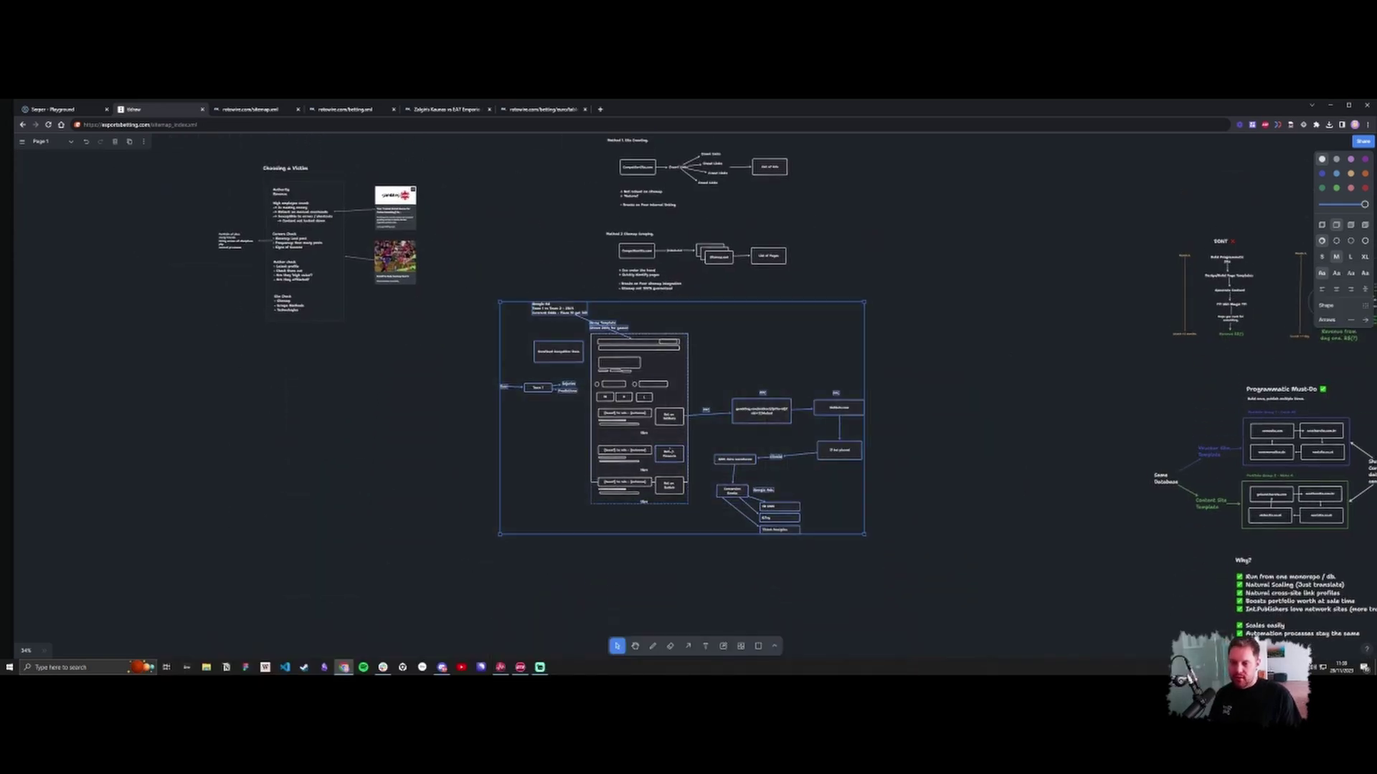
{"action": "key", "text": "ctrl+g"}
{"action": "left_click_drag", "start_coordinate": [669, 450], "coordinate": [330, 550]}
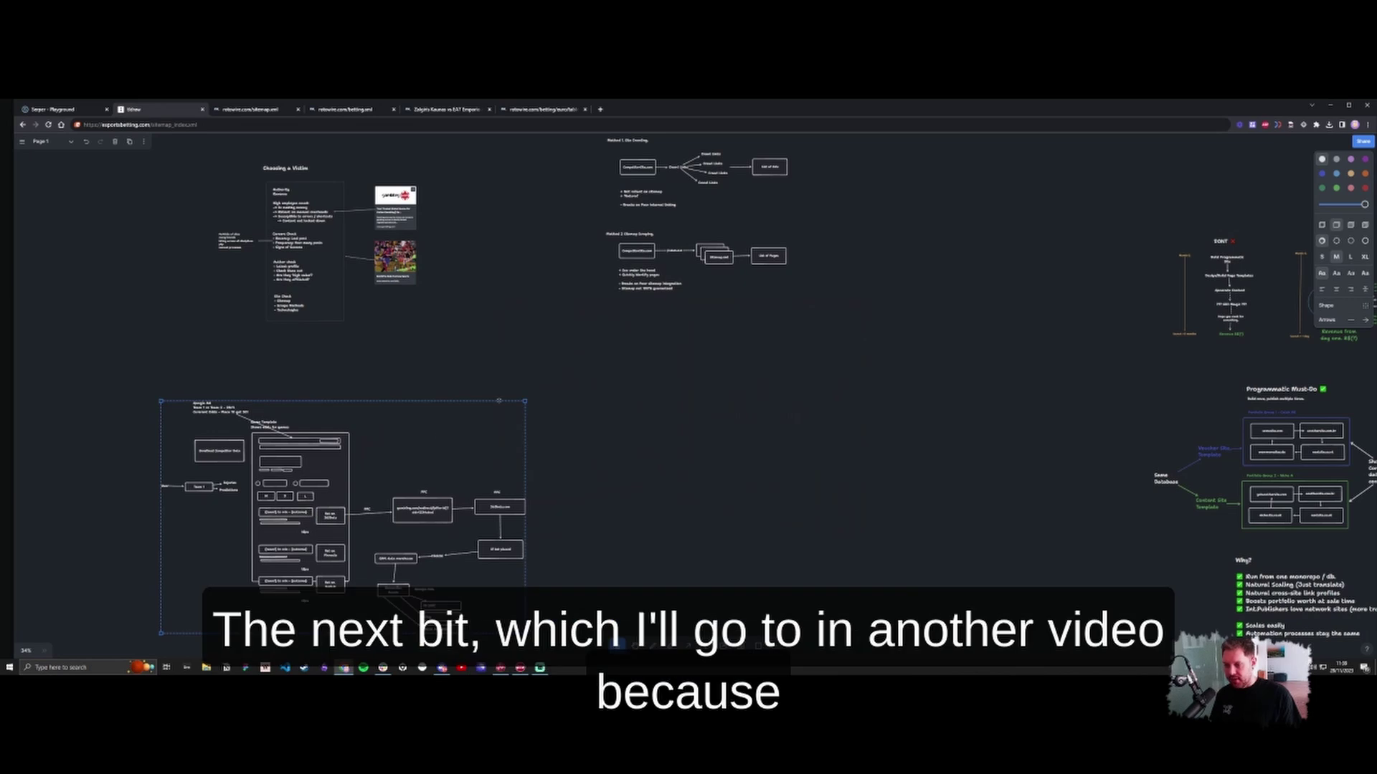
{"action": "left_click", "coordinate": [578, 397]}
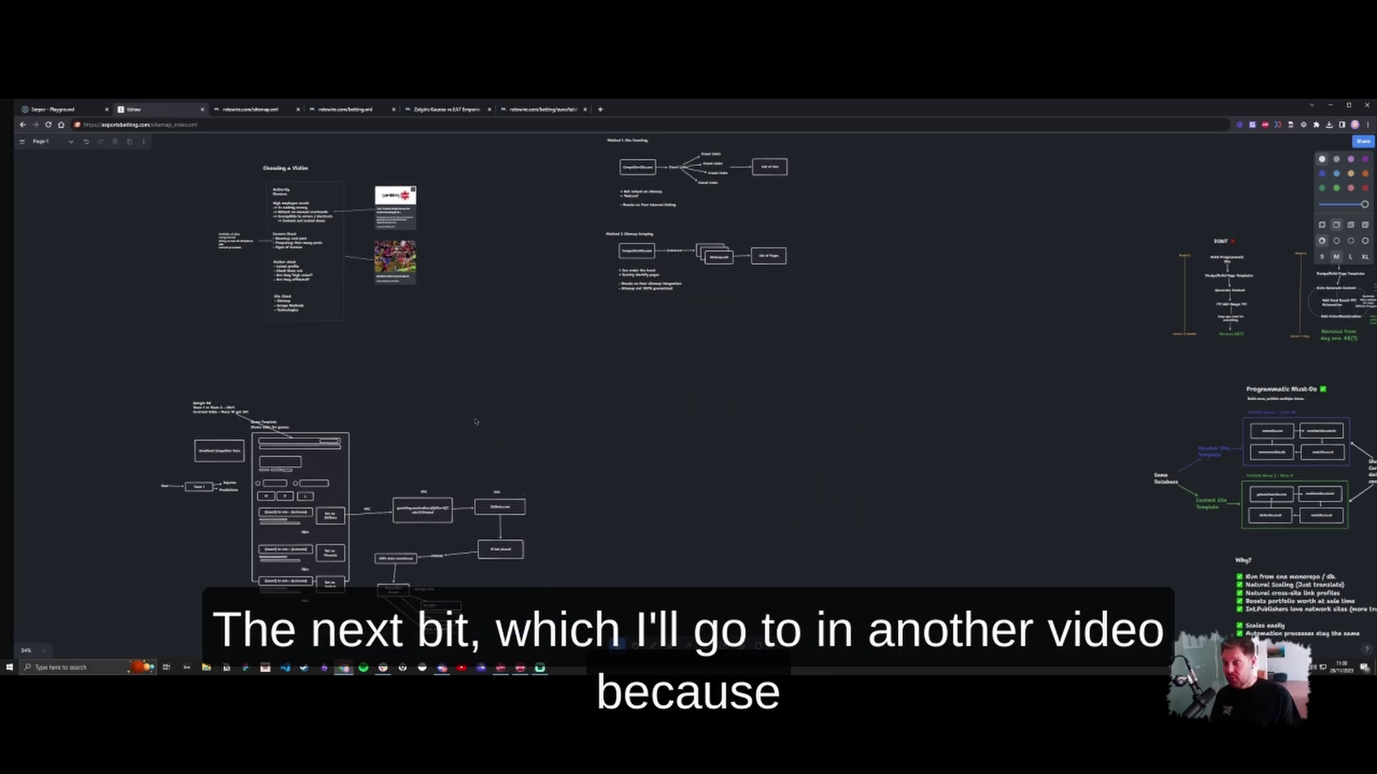
- Move the Method 1 and Method 2 scraping diagrams closer to the "Choosing a Victim" section
{"action": "scroll", "coordinate": [434, 424], "scroll_direction": "up", "scroll_amount": 6}
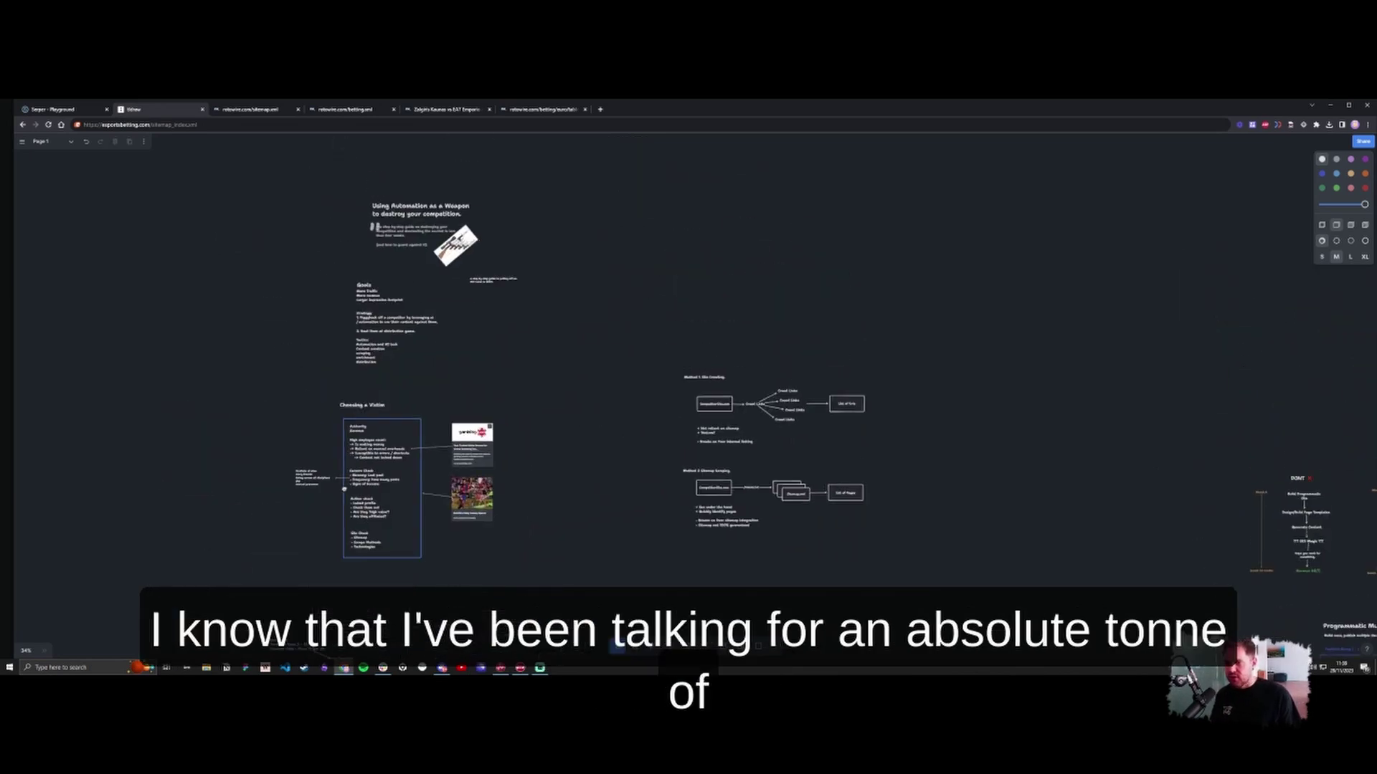
{"action": "left_click_drag", "start_coordinate": [706, 406], "coordinate": [581, 450]}
{"action": "left_click", "coordinate": [530, 438]}
- Shift the grouped game template and conversion flow diagram slightly to the left on the canvas
{"action": "scroll", "coordinate": [329, 344], "scroll_direction": "down", "scroll_amount": 4}
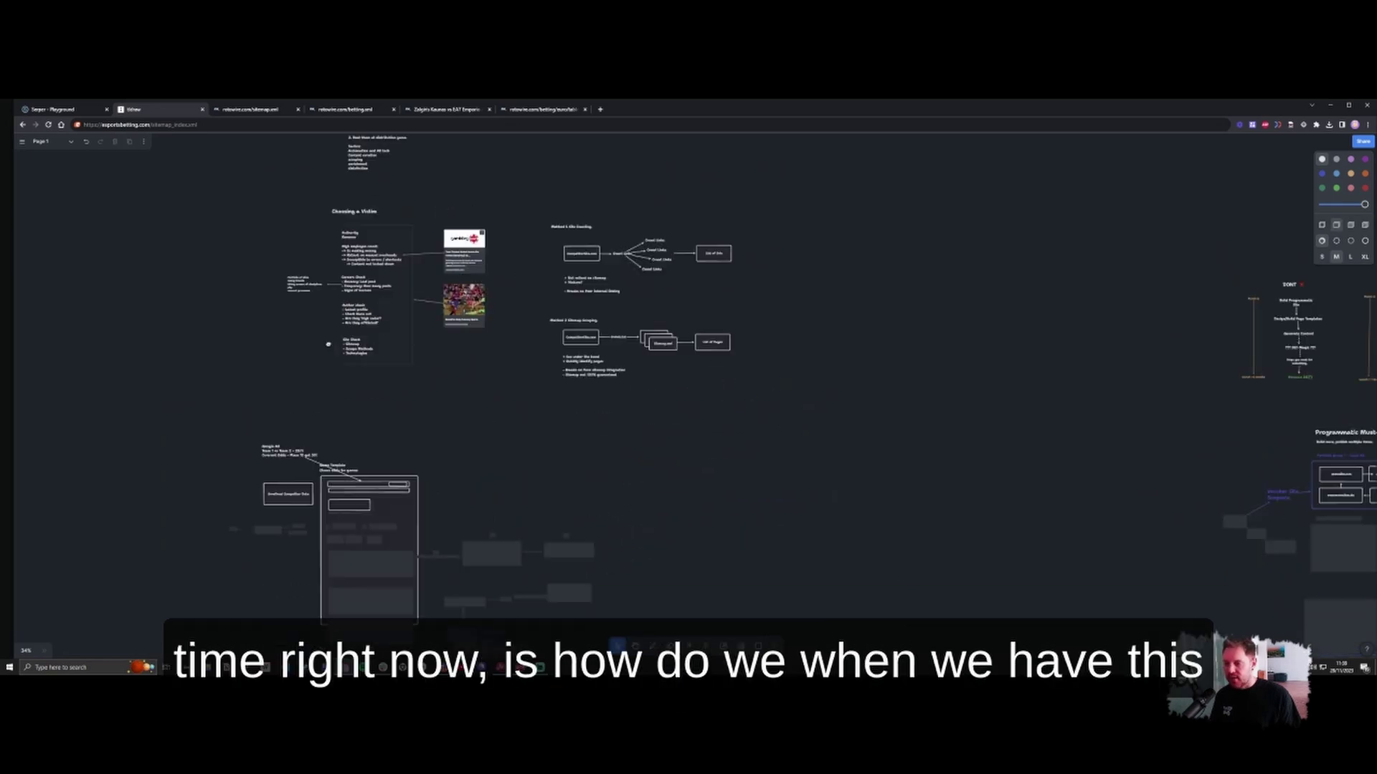
{"action": "scroll", "coordinate": [357, 458], "scroll_direction": "up", "scroll_amount": 5}
{"action": "left_click_drag", "start_coordinate": [116, 259], "coordinate": [611, 439]}
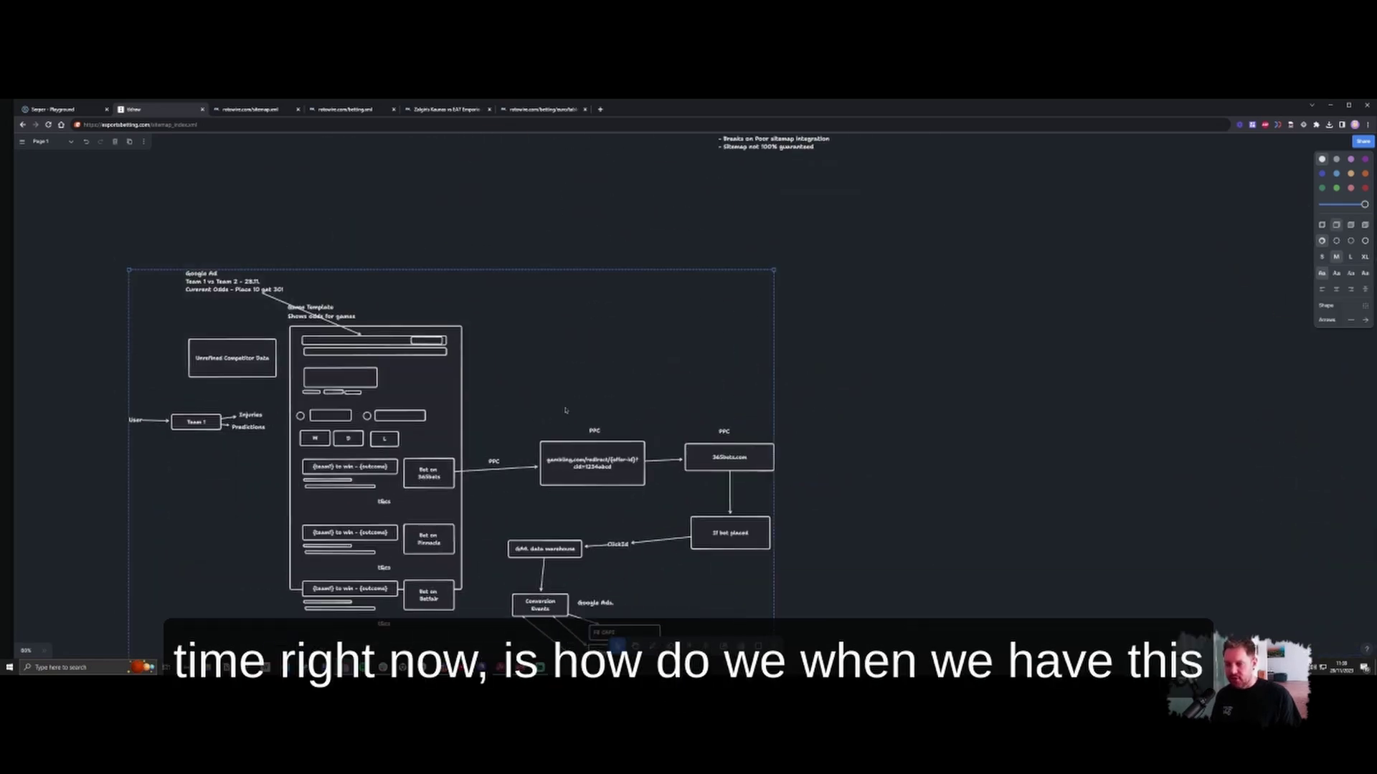
{"action": "scroll", "coordinate": [564, 412], "scroll_direction": "down", "scroll_amount": 4}
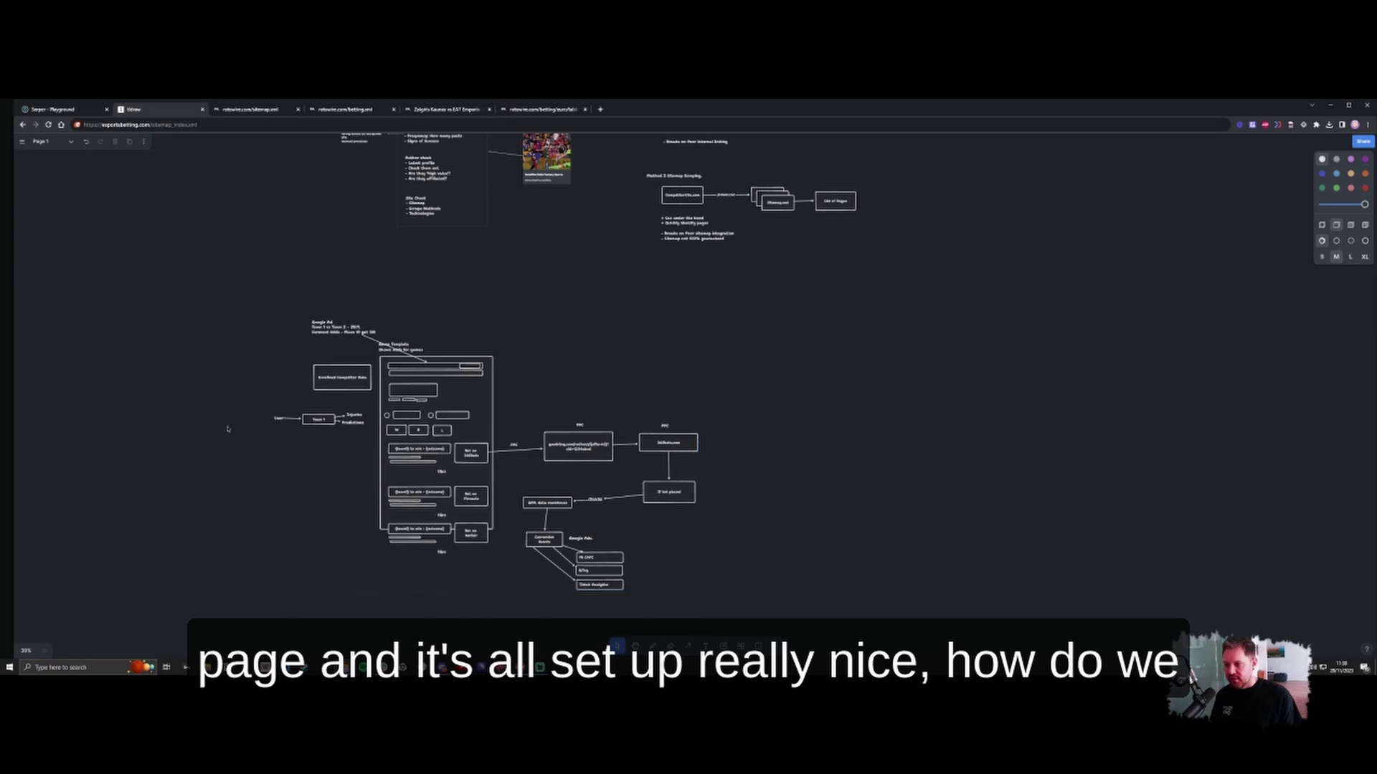
{"action": "left_click_drag", "start_coordinate": [429, 460], "coordinate": [394, 462]}
{"action": "left_click", "coordinate": [498, 466]}
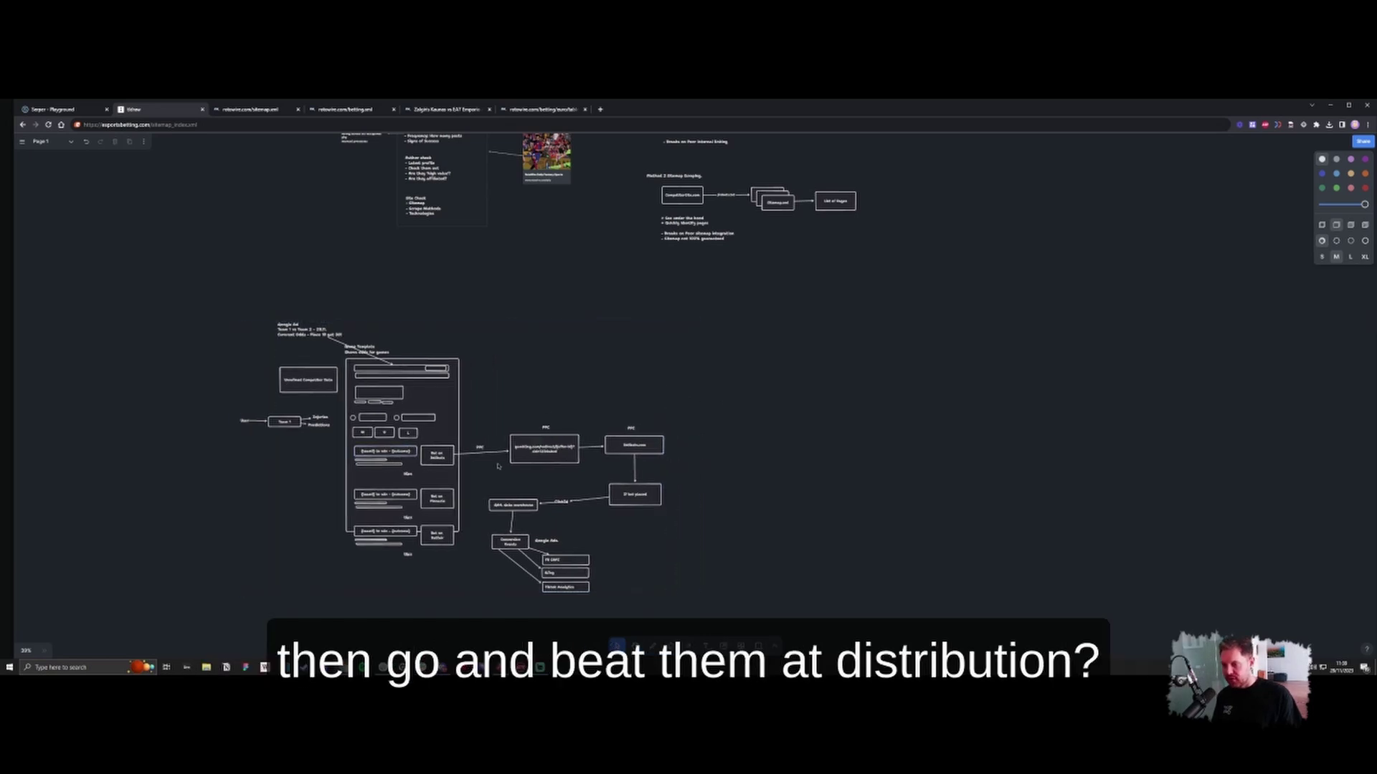
{"action": "left_click_drag", "start_coordinate": [603, 334], "coordinate": [535, 341]}
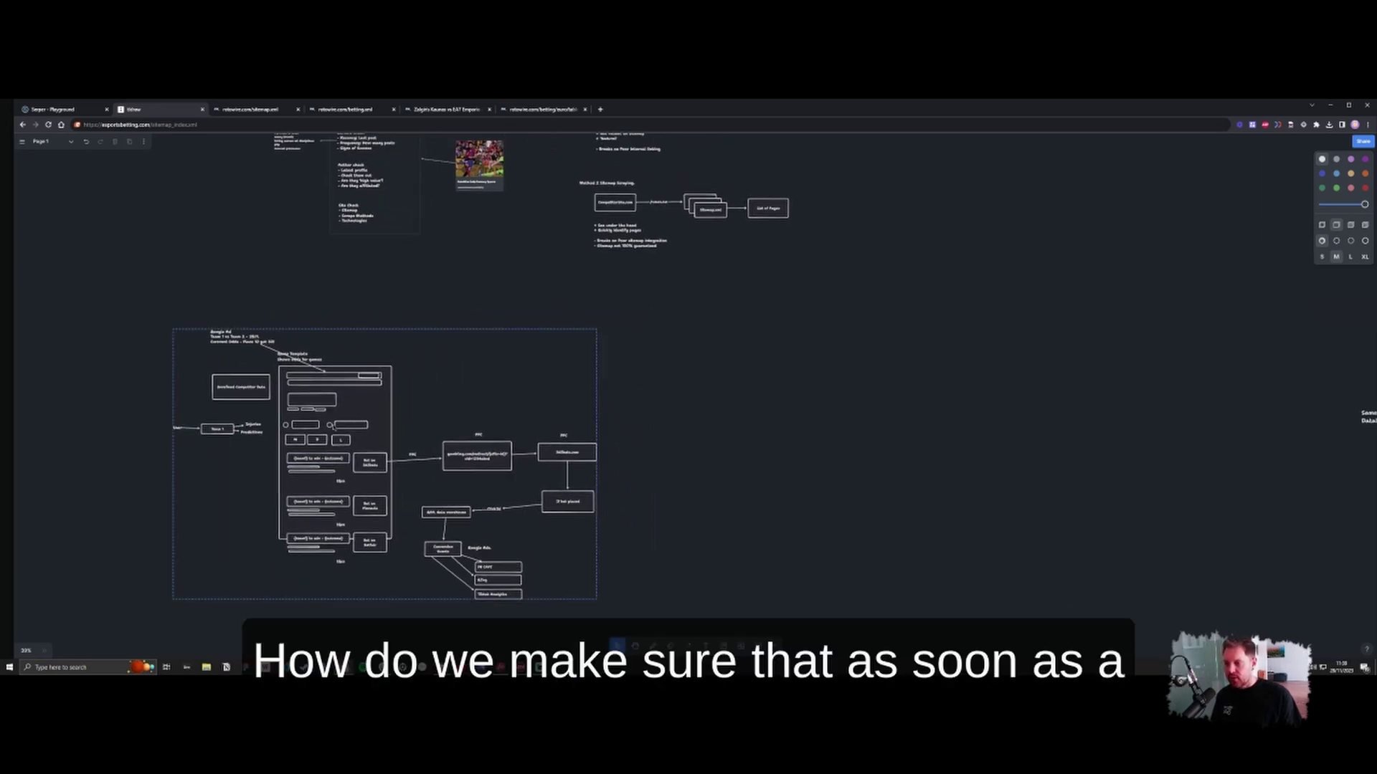
{"action": "scroll", "coordinate": [430, 358], "scroll_direction": "up", "scroll_amount": 5}
{"action": "left_click_drag", "start_coordinate": [294, 332], "coordinate": [577, 553]}
{"action": "left_click", "coordinate": [563, 551]}
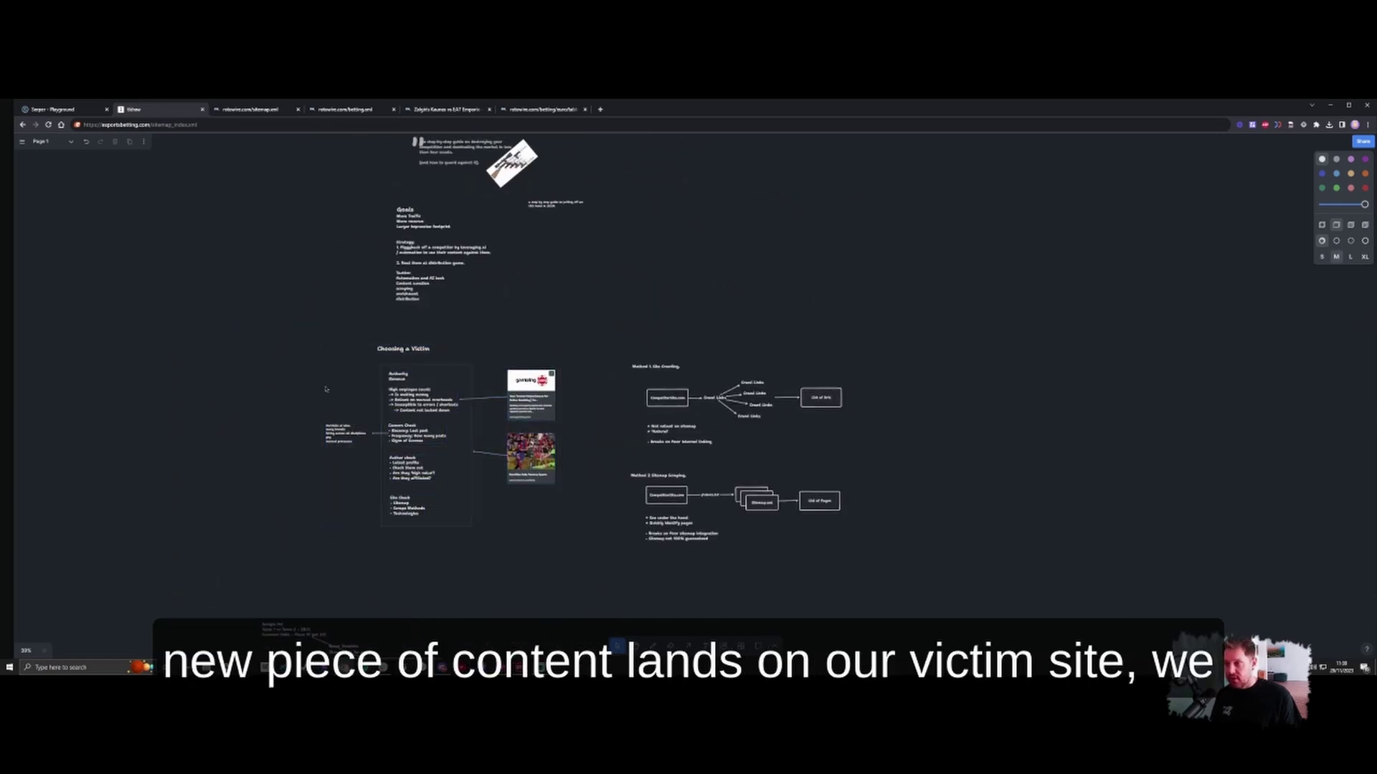
{"action": "left_click_drag", "start_coordinate": [417, 495], "coordinate": [408, 145]}
{"action": "scroll", "coordinate": [374, 463], "scroll_direction": "up", "scroll_amount": 2}
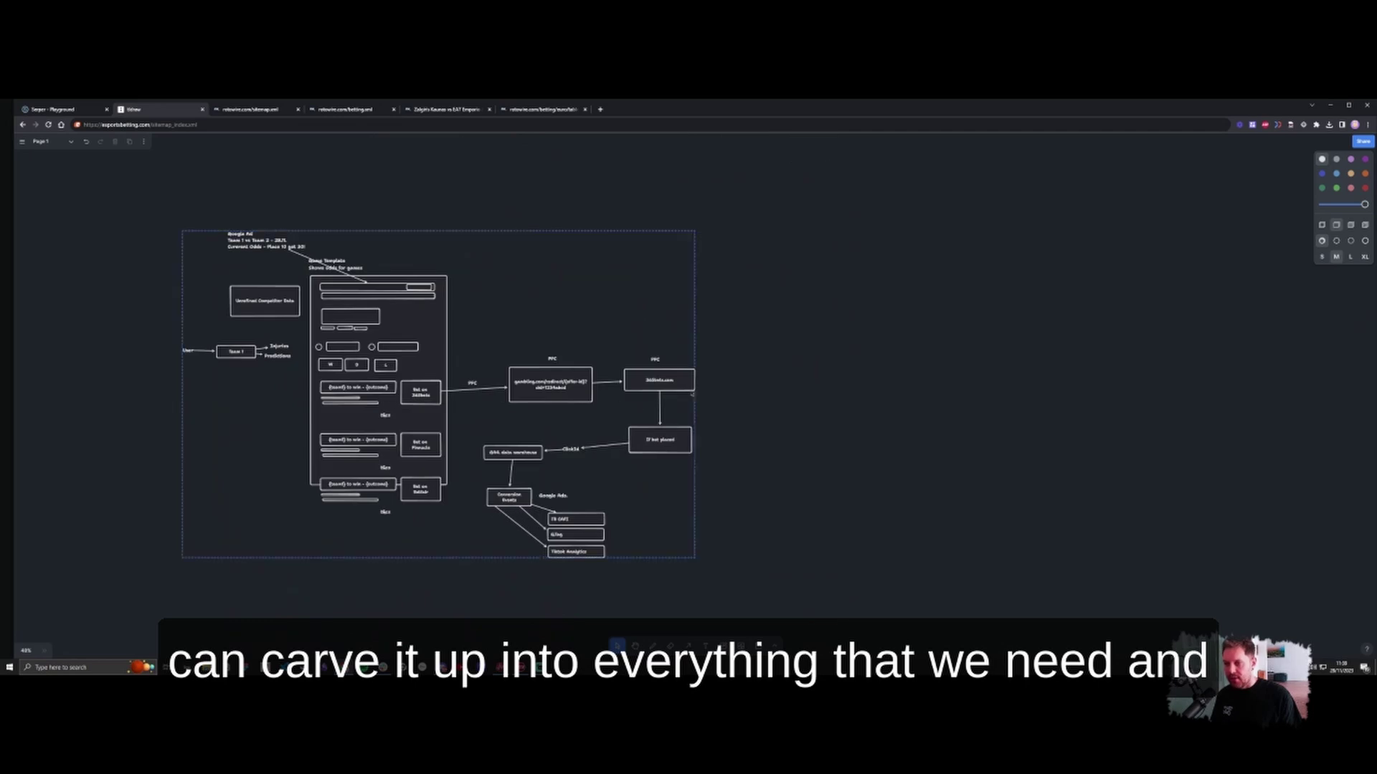
- Add two text labels in the empty area right of the flow diagram with the presenter's social media handle and contact e-mail
{"action": "scroll", "coordinate": [706, 355], "scroll_direction": "right", "scroll_amount": 3}
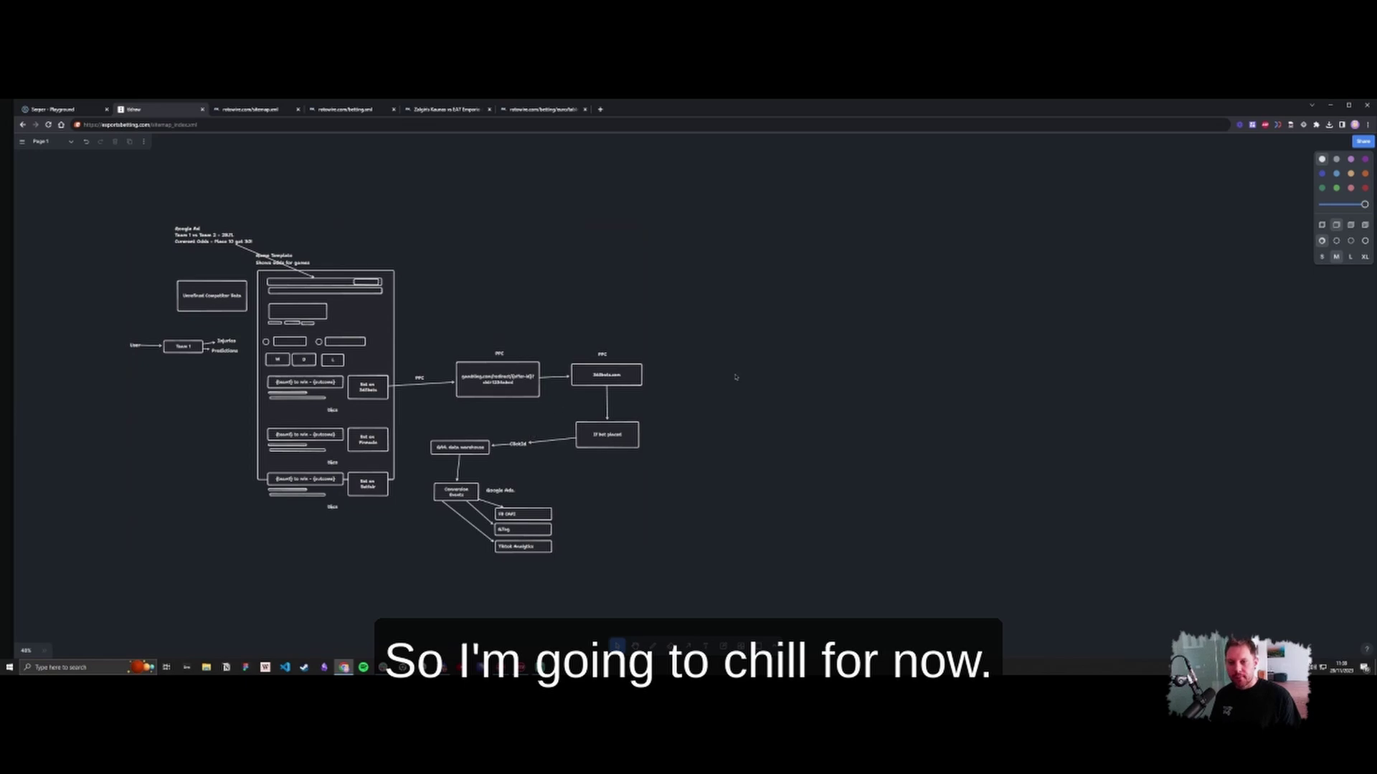
{"action": "type", "text": "dougsilkstone"}
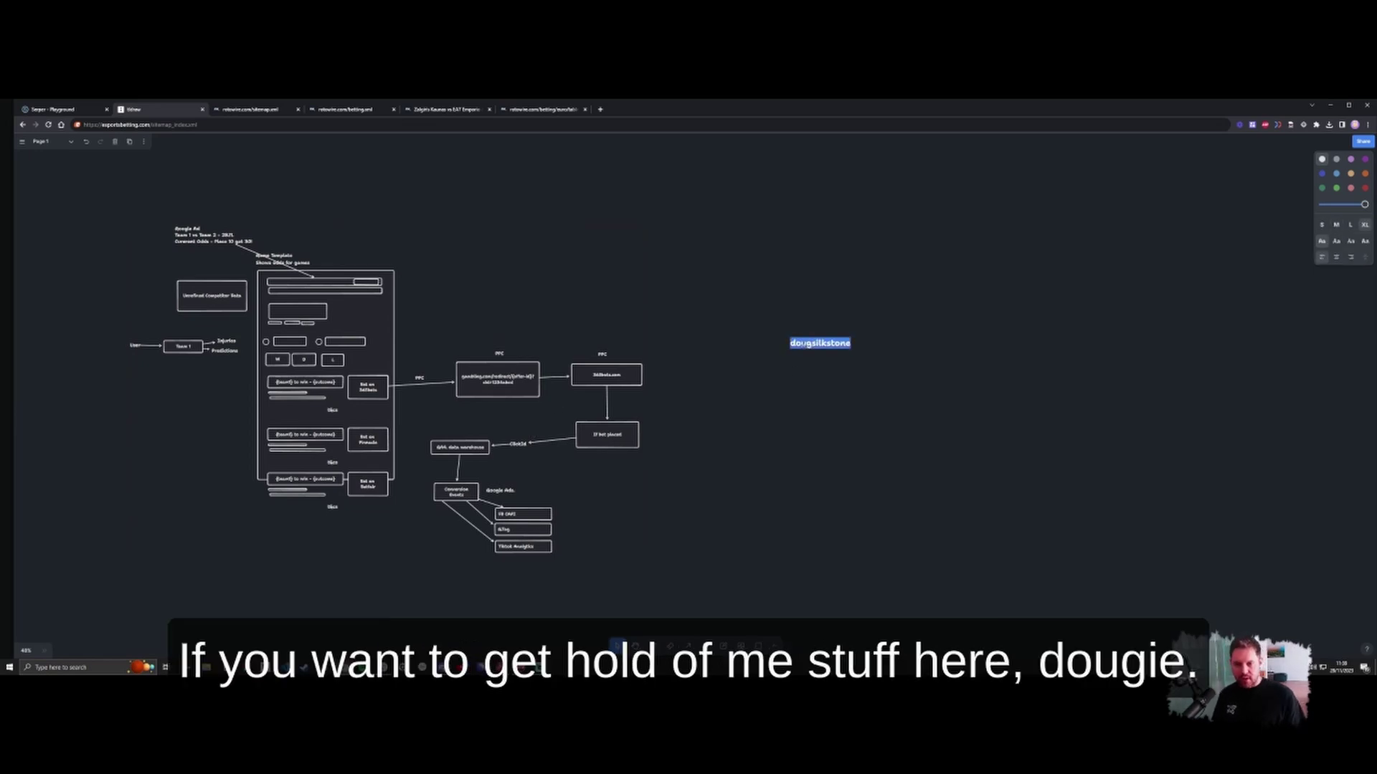
{"action": "type", "text": "ie"}
{"action": "key", "text": "Home"}
{"action": "key", "text": "Return"}
{"action": "type", "text": "@:"}
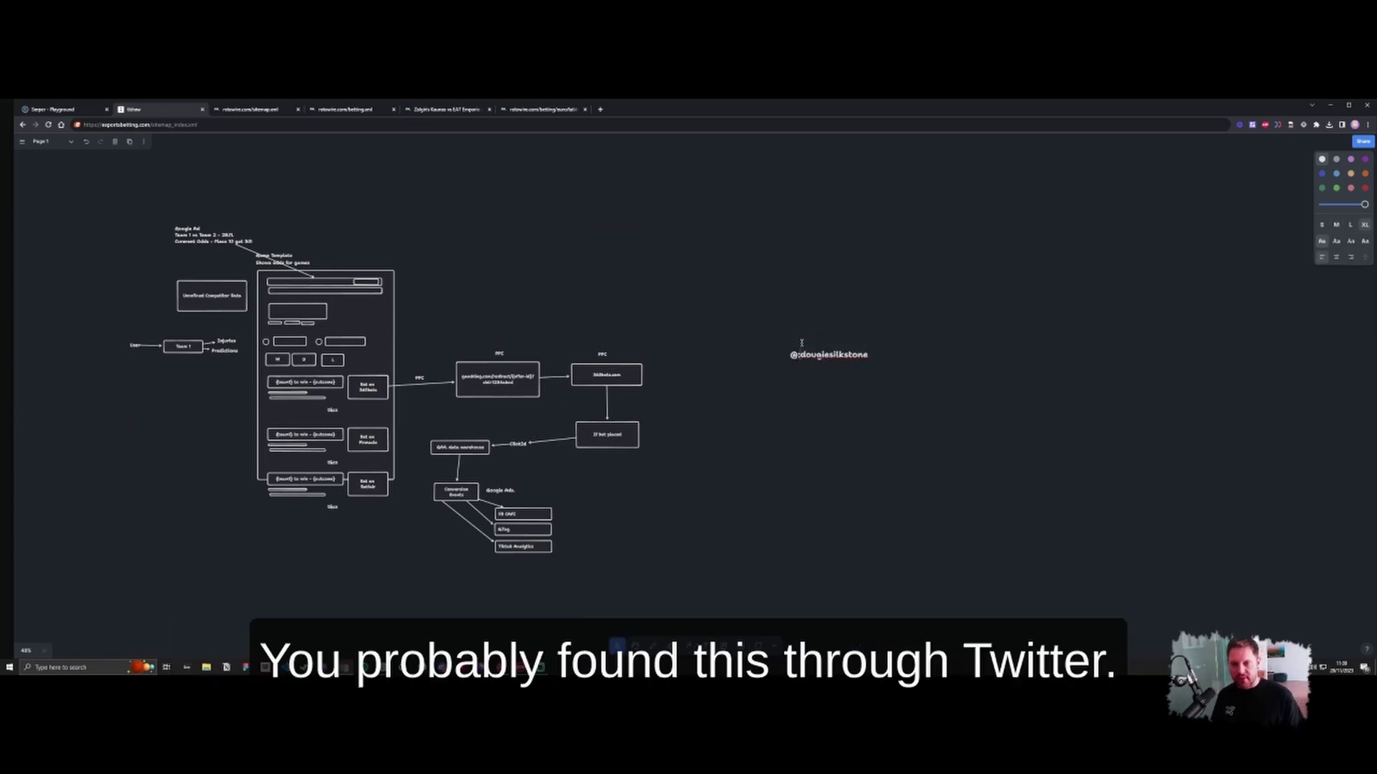
{"action": "type", "text": " - x"}
{"action": "key", "text": "Escape"}
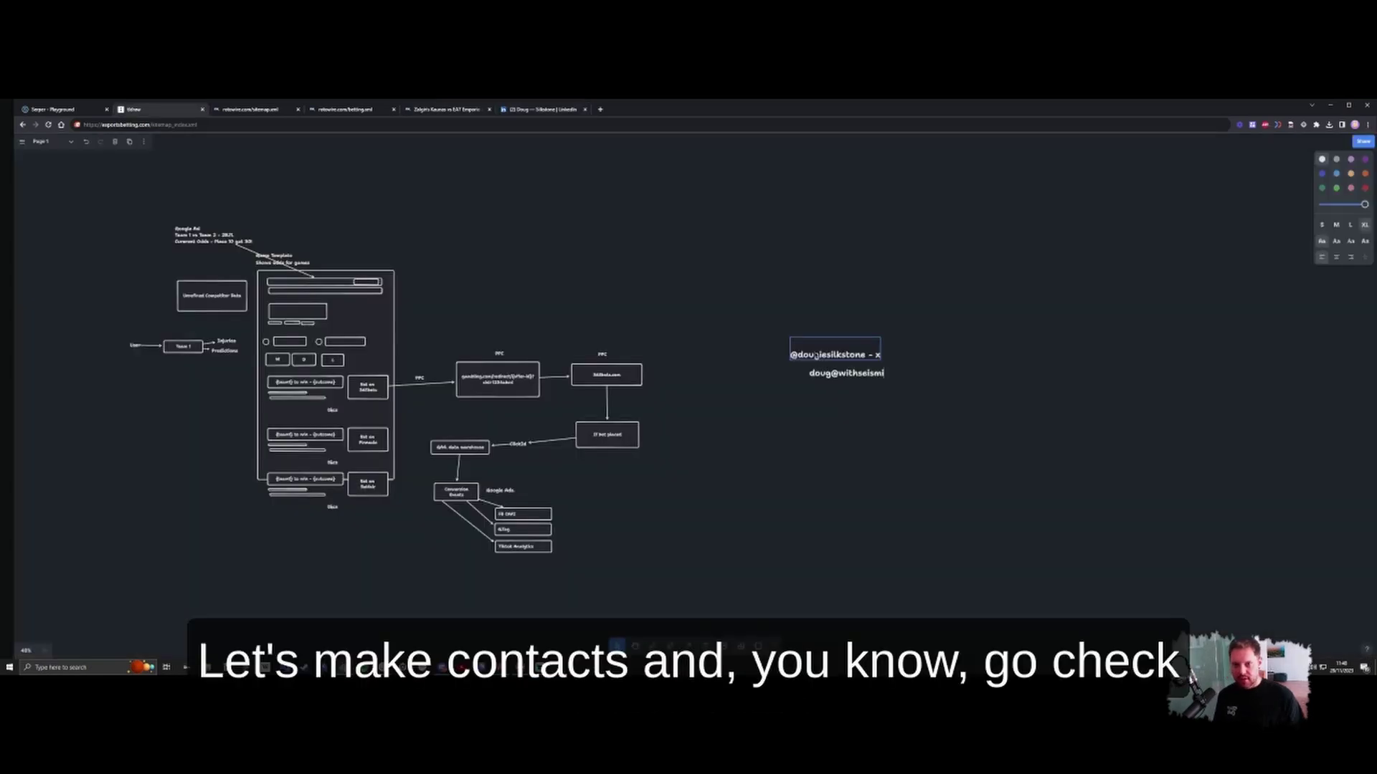
{"action": "scroll", "coordinate": [808, 374], "scroll_direction": "up", "scroll_amount": 10}
{"action": "double_click", "coordinate": [807, 333]}
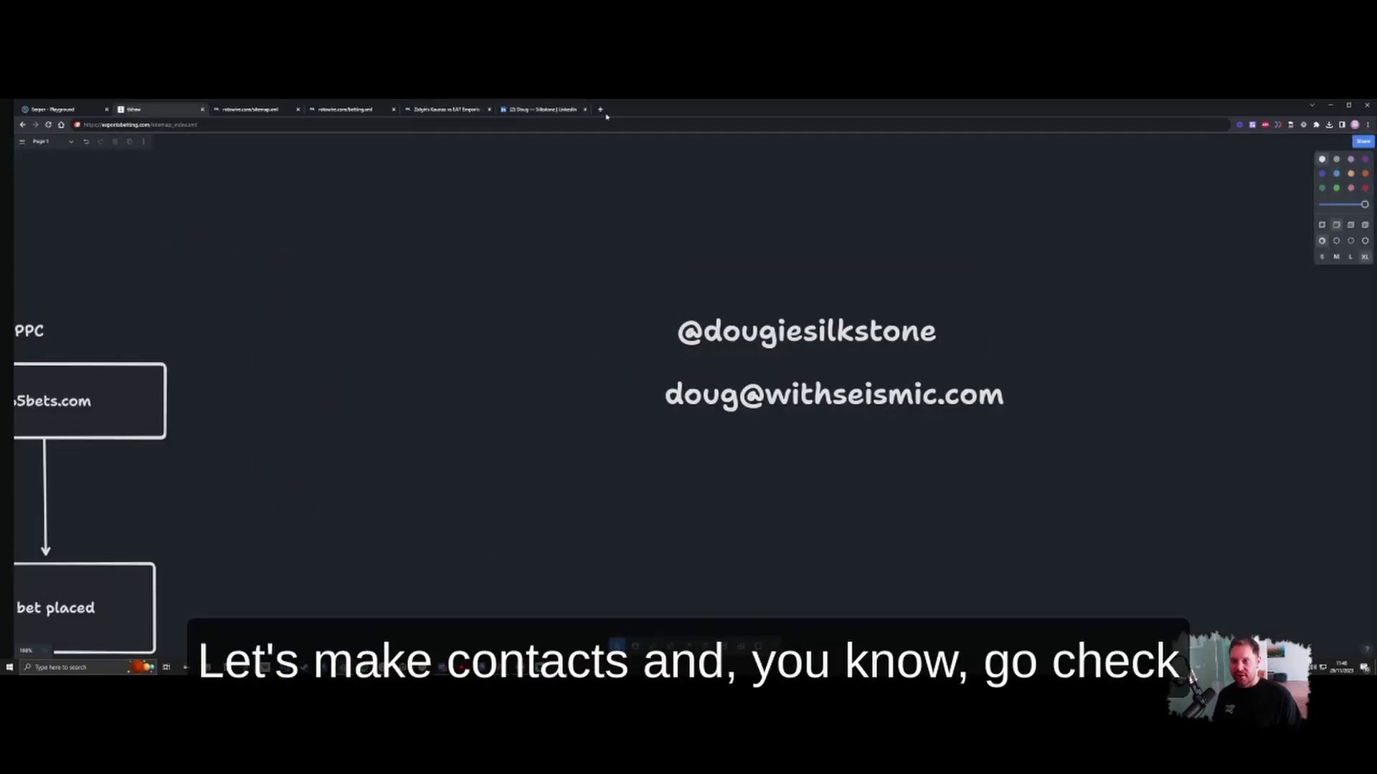
- Open the portfolio site withseismic.com in a new browser tab
{"action": "left_click", "coordinate": [600, 110]}
{"action": "type", "text": "with"}
{"action": "key", "text": "Return"}
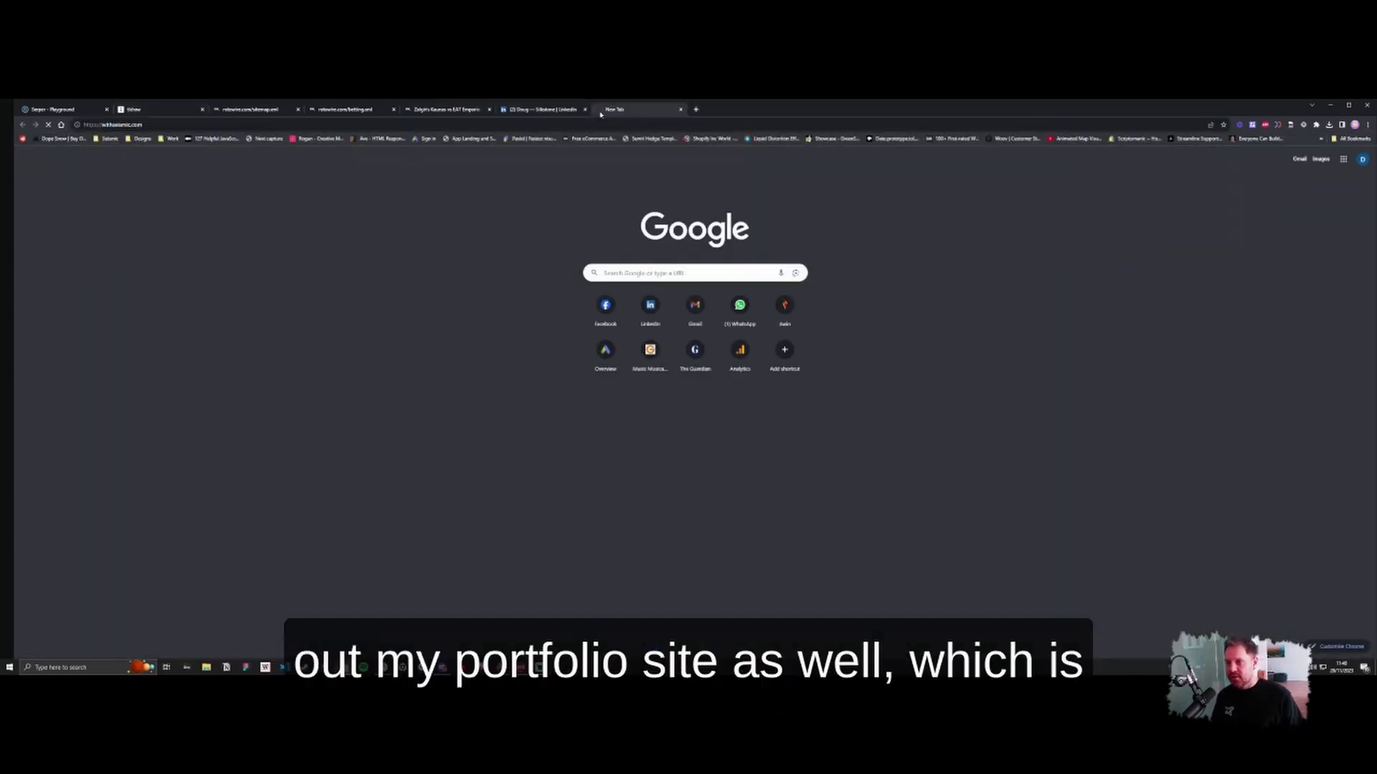